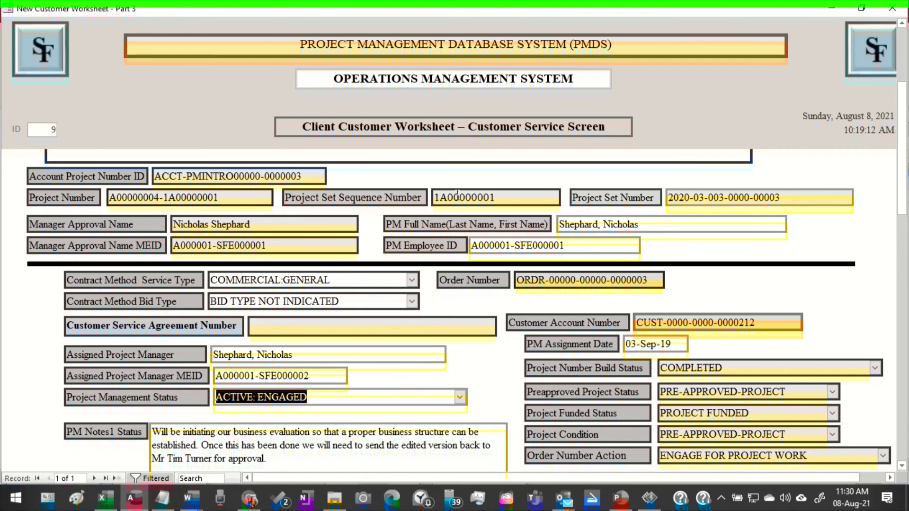
- Examine the account statuses, project identifiers, contract details and Project Management Status on the New Project Engagement Worksheet - Part 3
scroll(456, 194, up, 3)
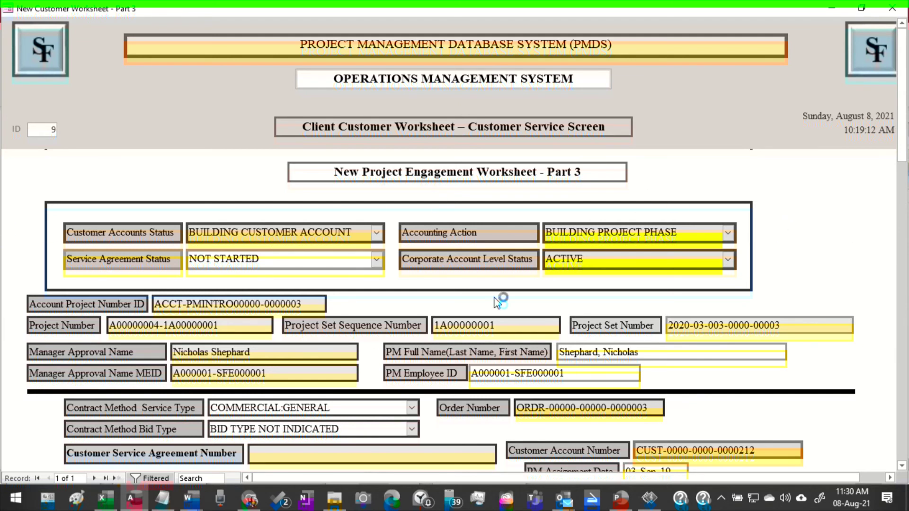
scroll(856, 239, down, 3)
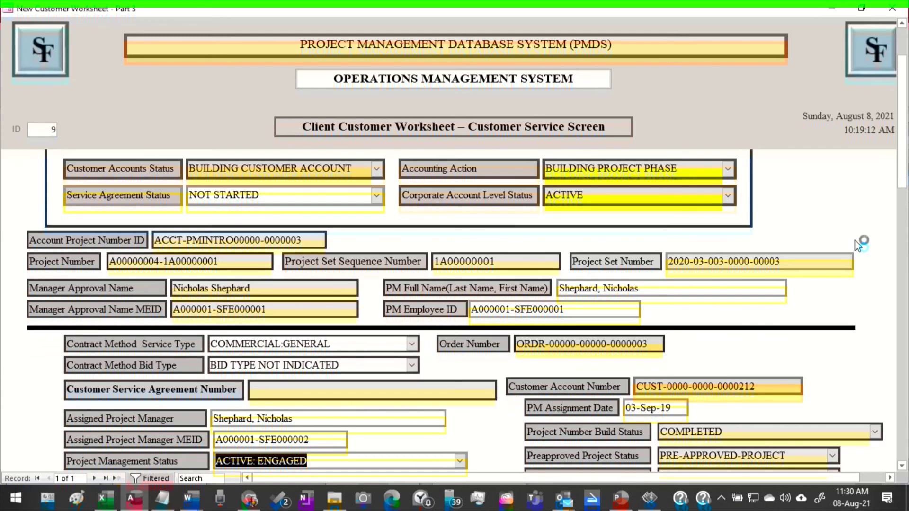
scroll(867, 237, up, 3)
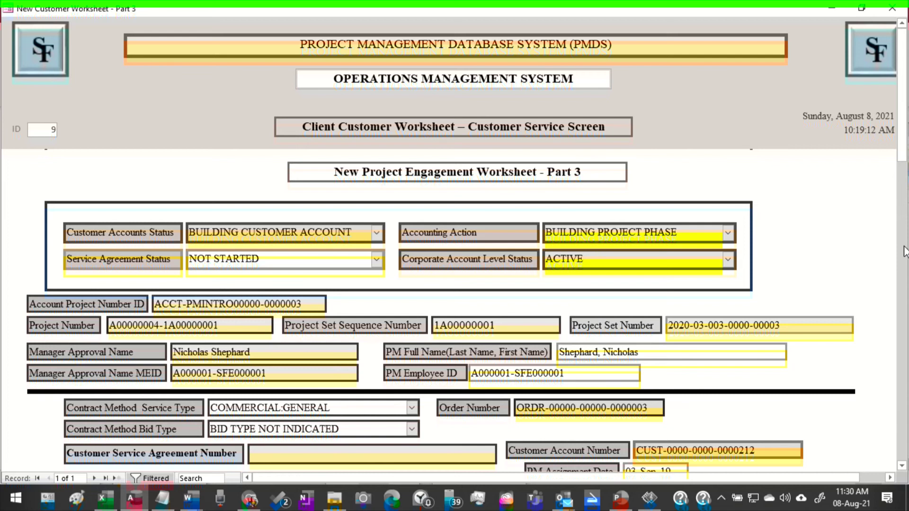
scroll(886, 253, down, 3)
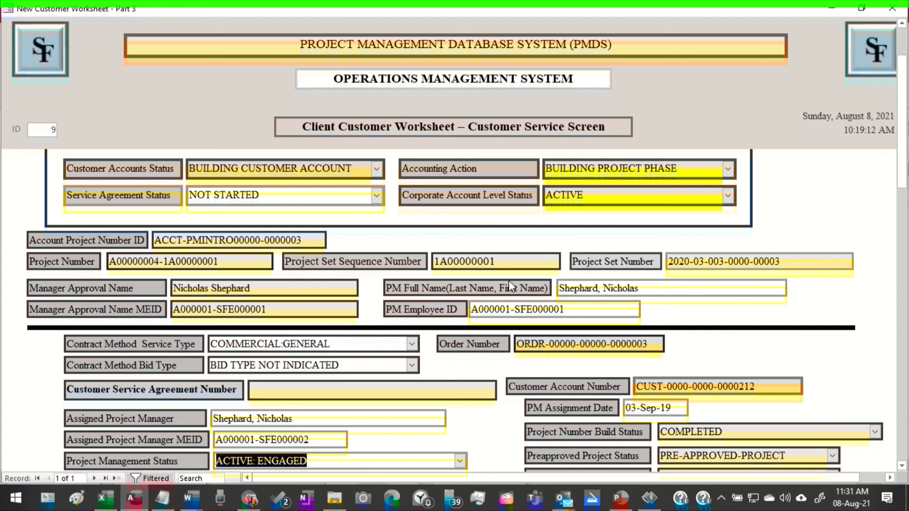
scroll(407, 222, down, 3)
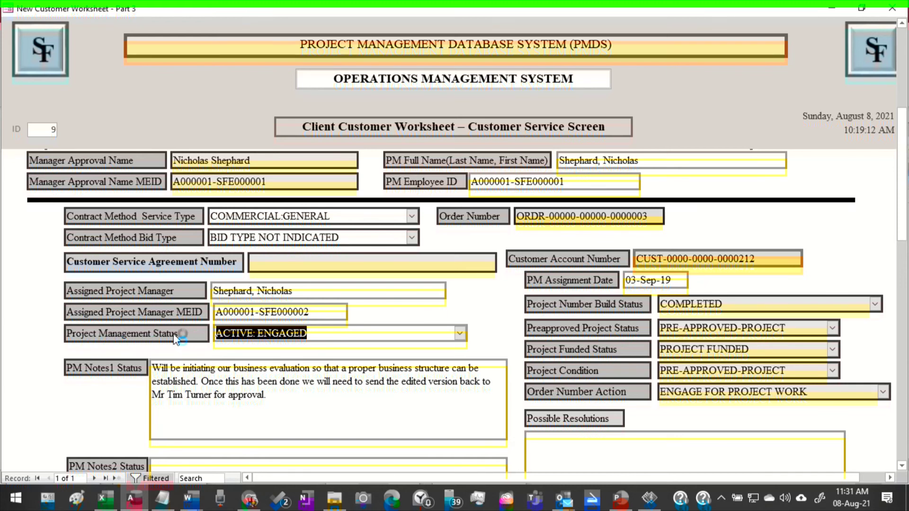
click(336, 334)
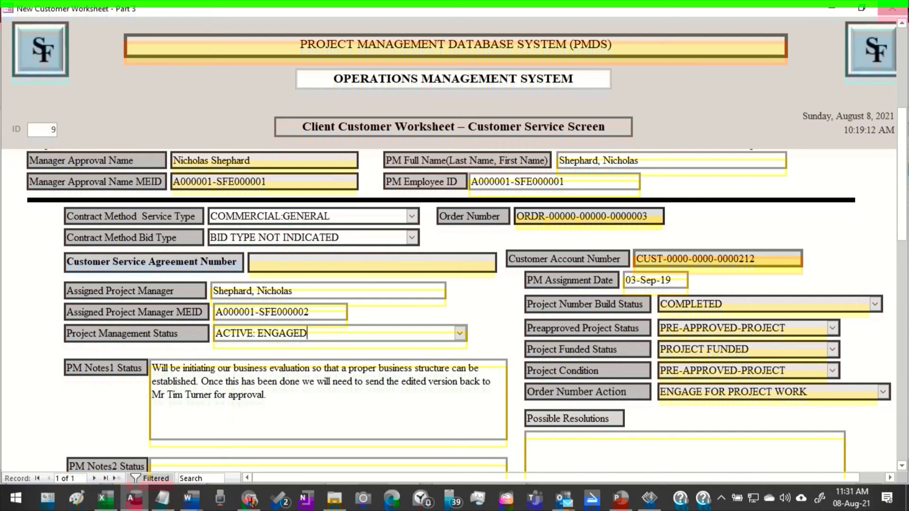
- Switch from the customer worksheet to the Project Management Introduction Sheet and review its project, manager and contract details across the full width
click(833, 9)
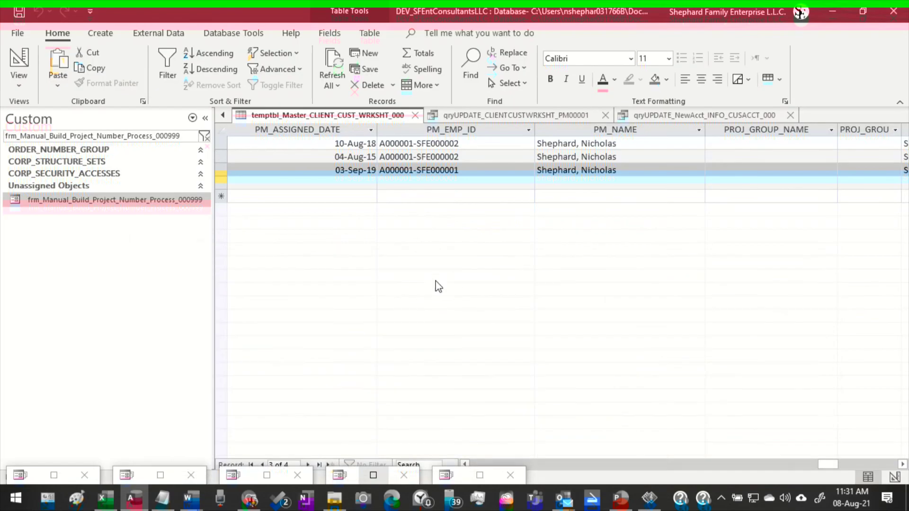
click(158, 476)
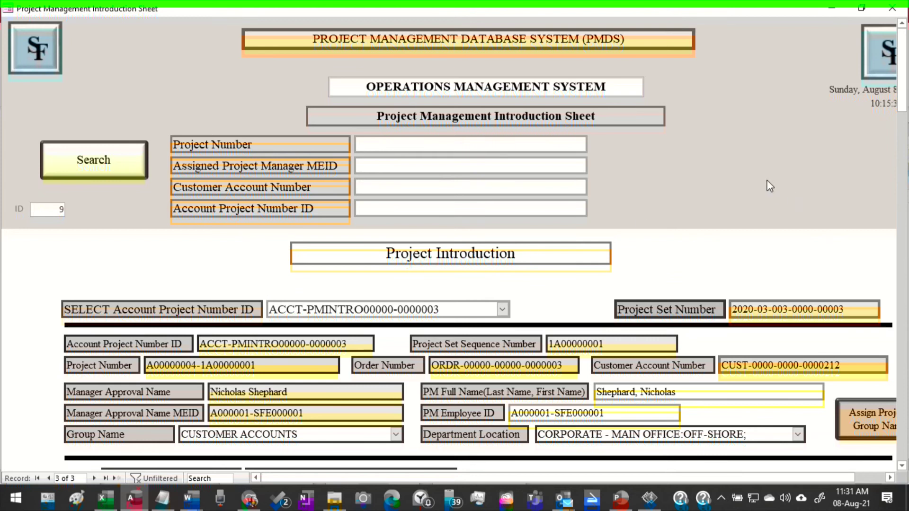
scroll(765, 172, down, 1)
scroll(764, 172, up, 1)
mouse_move(902, 97)
mouse_down()
mouse_move(900, 111)
mouse_move(900, 103)
mouse_up()
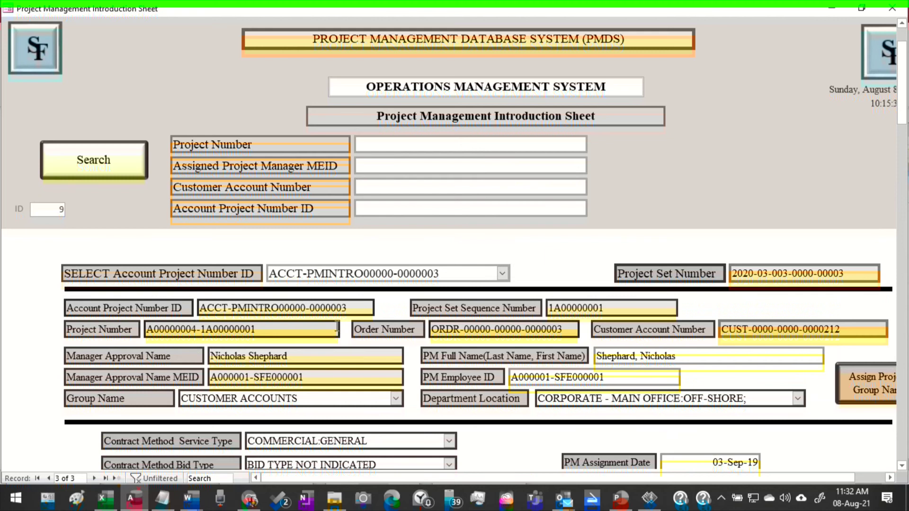
drag(285, 478, 254, 472)
scroll(686, 173, down, 3)
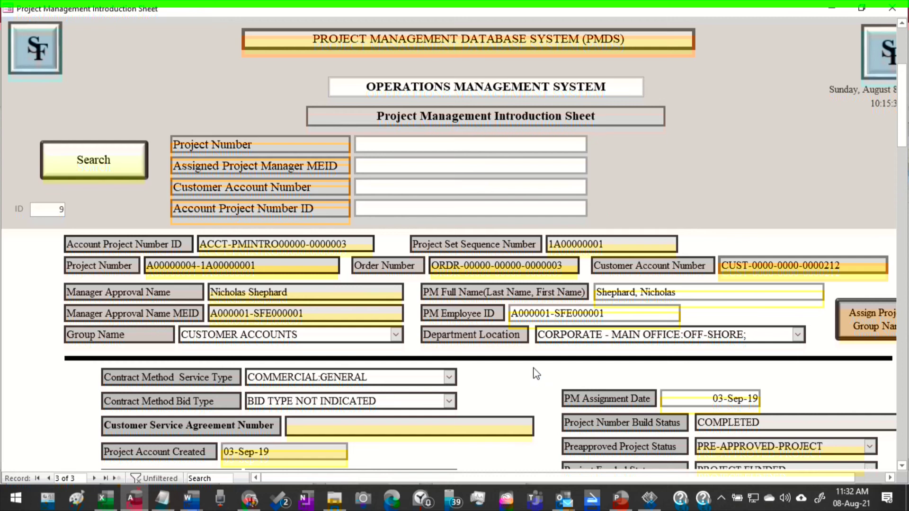
drag(402, 473, 482, 486)
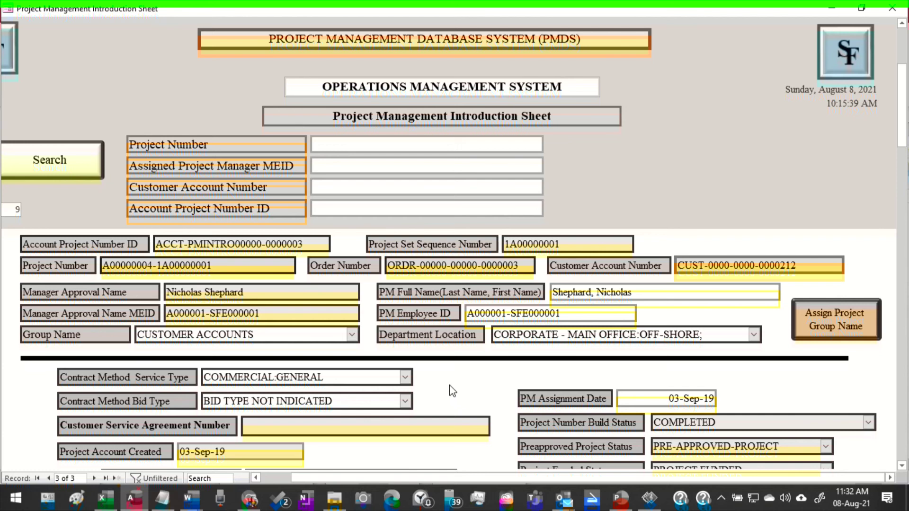
- Switch to the Administrator Build Manager form and copy the customer account number from the read-only Part 1 section
click(832, 10)
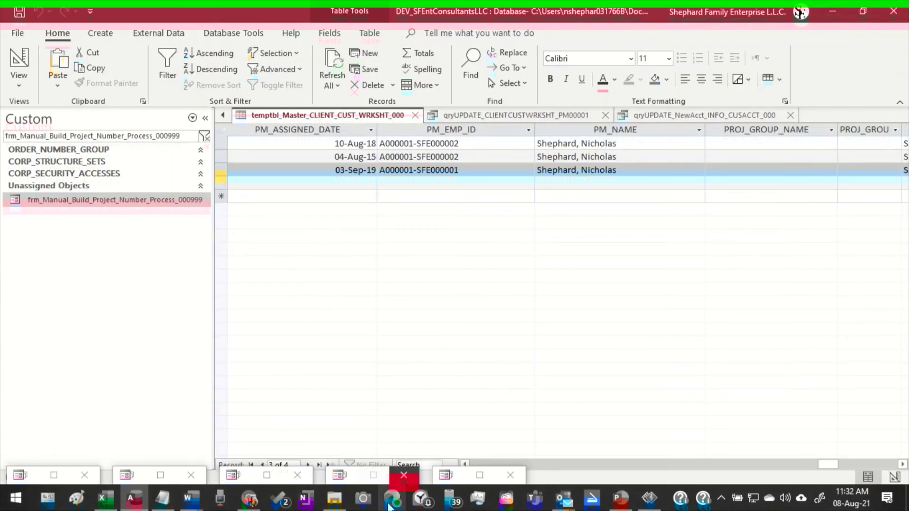
click(372, 473)
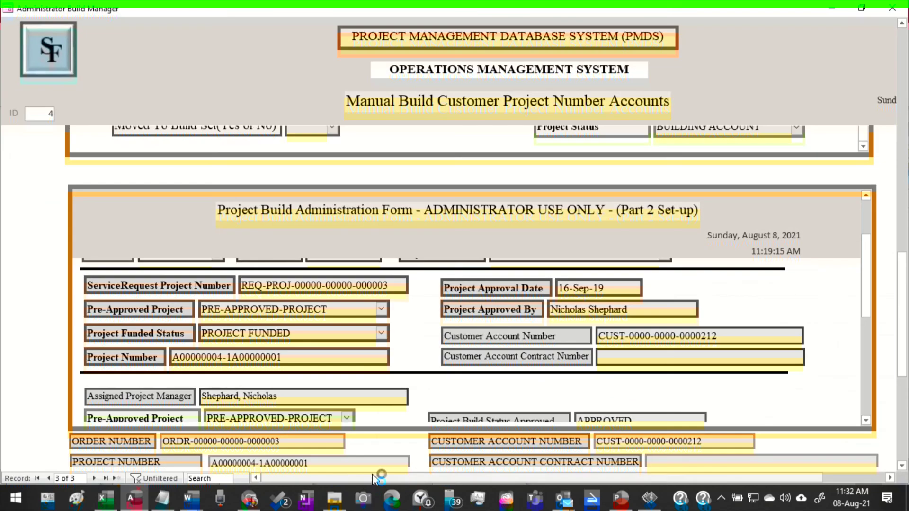
drag(904, 303, 861, 30)
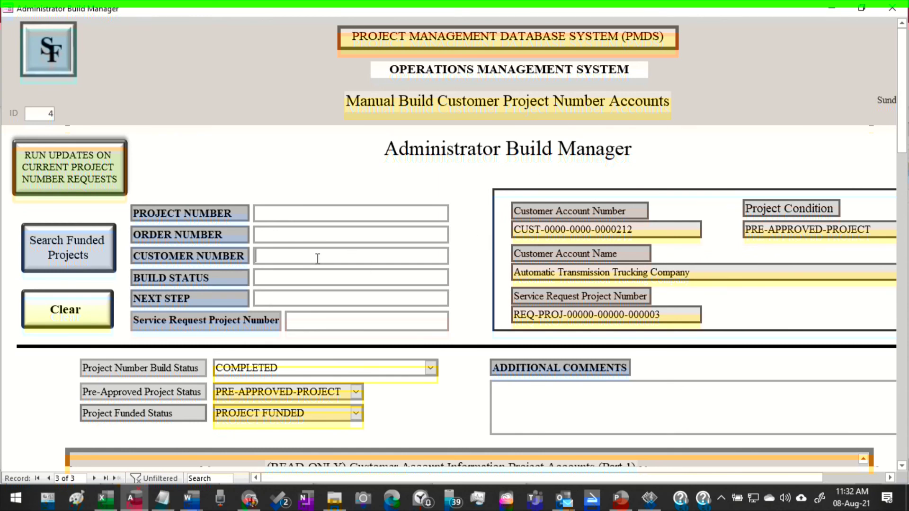
scroll(500, 256, down, 3)
scroll(599, 443, up, 5)
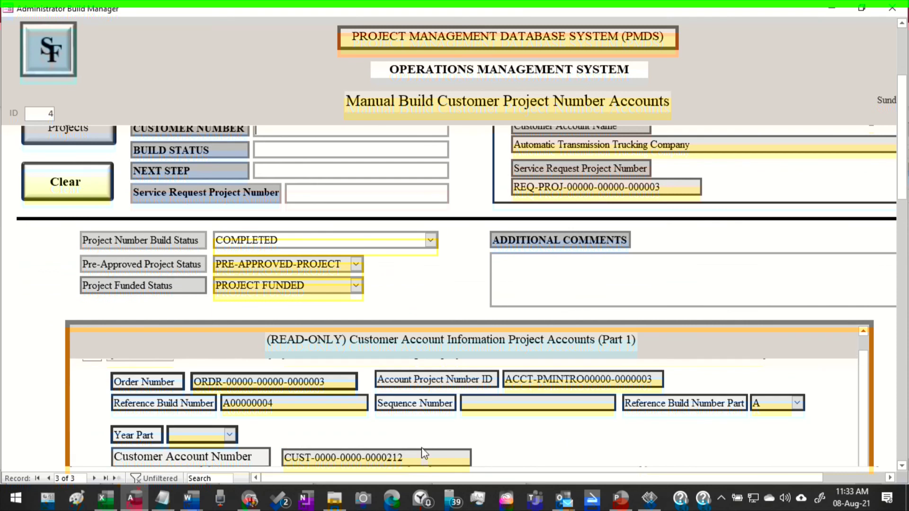
click(224, 458)
key(ctrl+c)
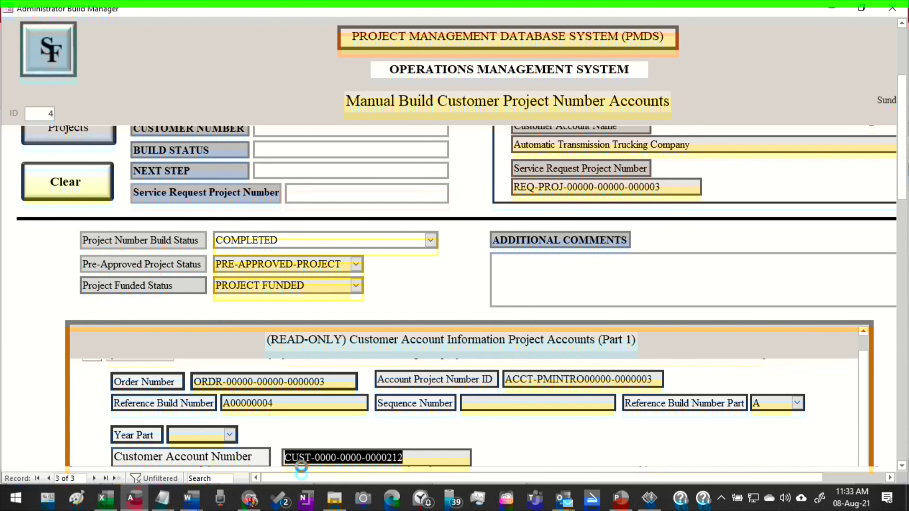
- Go to a new blank record and search the funded projects by the copied customer account number
scroll(286, 138, up, 1)
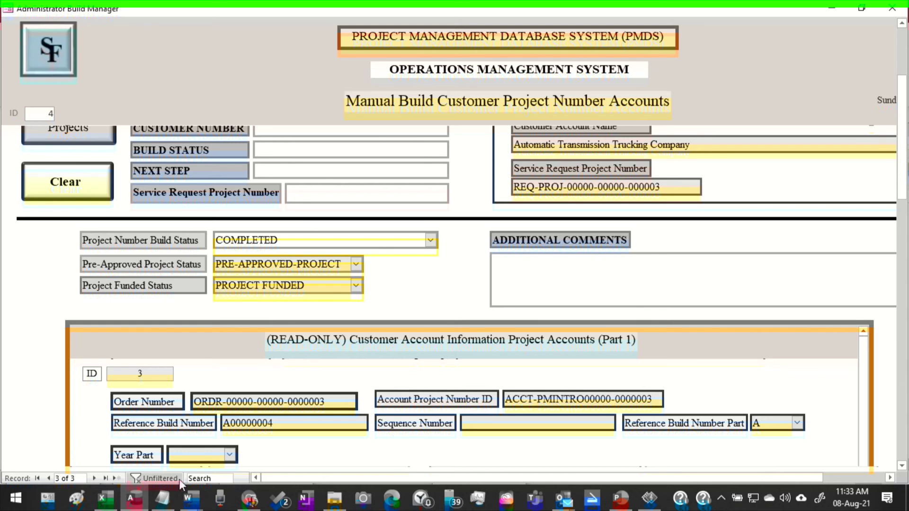
click(114, 478)
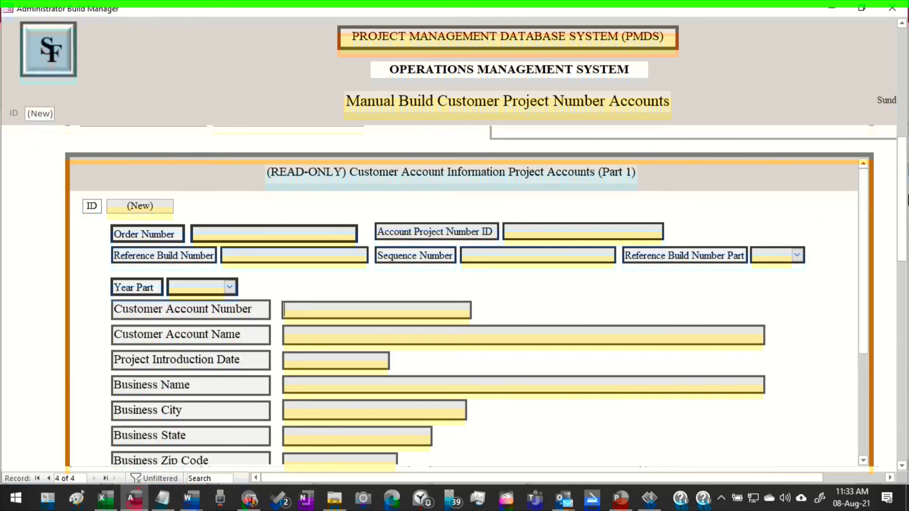
click(902, 106)
scroll(902, 105, up, 3)
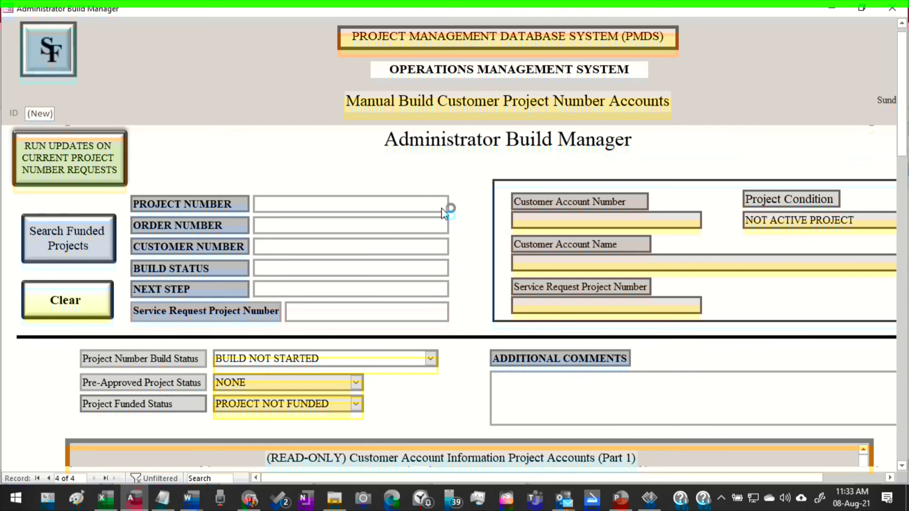
click(282, 244)
key(ctrl+v)
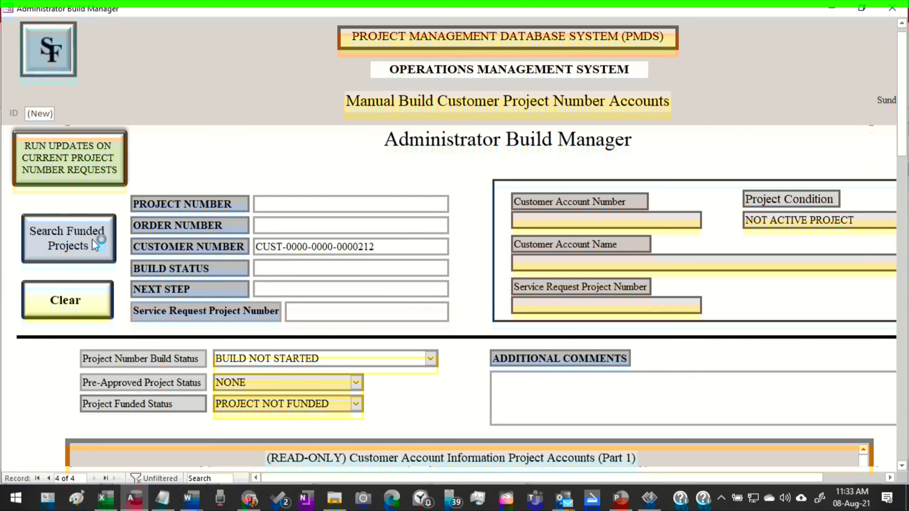
click(74, 243)
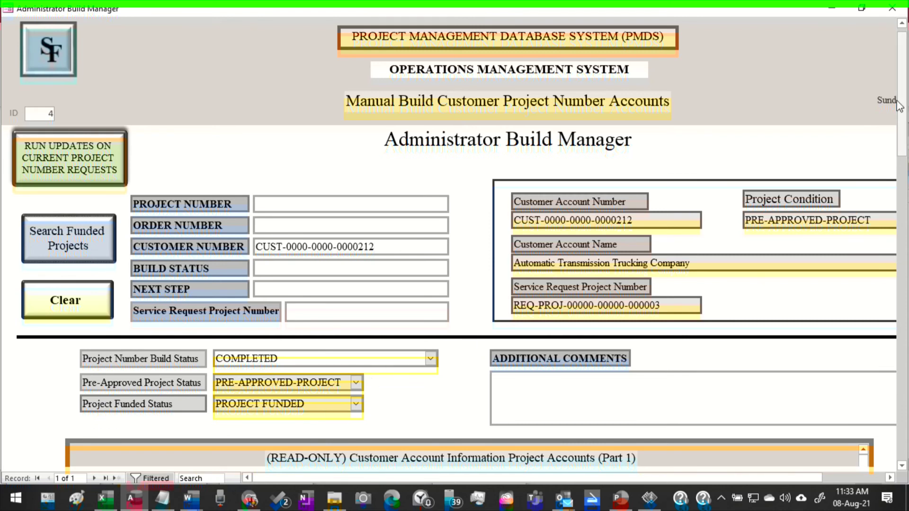
- Review the found project's customer summary, build, pre-approval and funding statuses, and place the cursor in Additional Comments
scroll(890, 110, down, 2)
scroll(889, 112, up, 2)
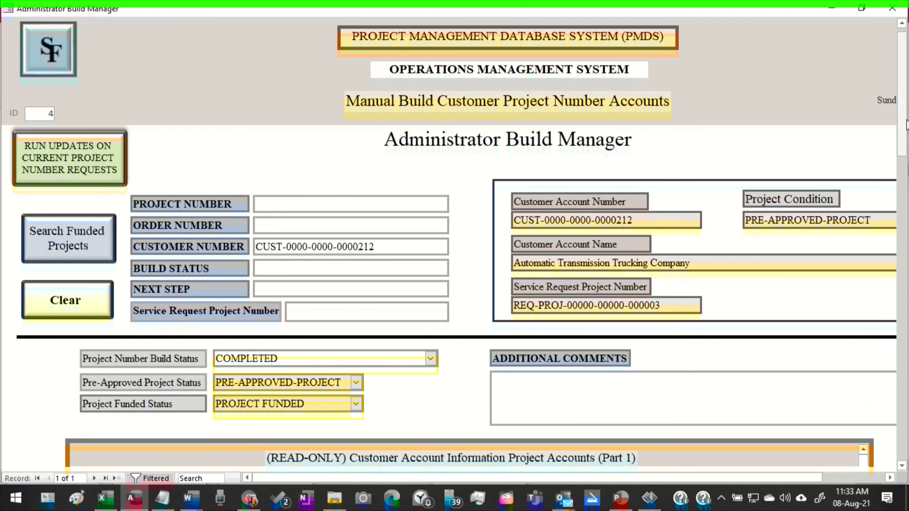
mouse_move(902, 127)
mouse_down()
mouse_move(896, 172)
mouse_move(887, 135)
mouse_up()
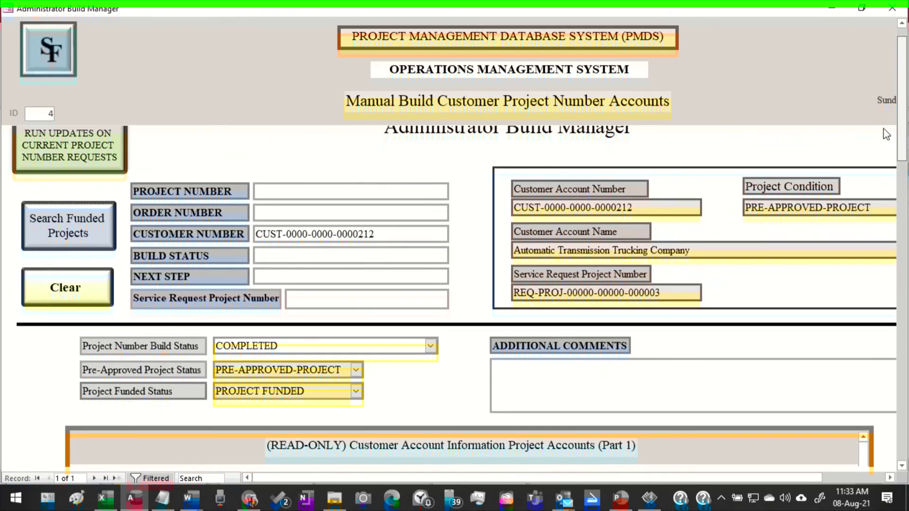
drag(388, 478, 351, 475)
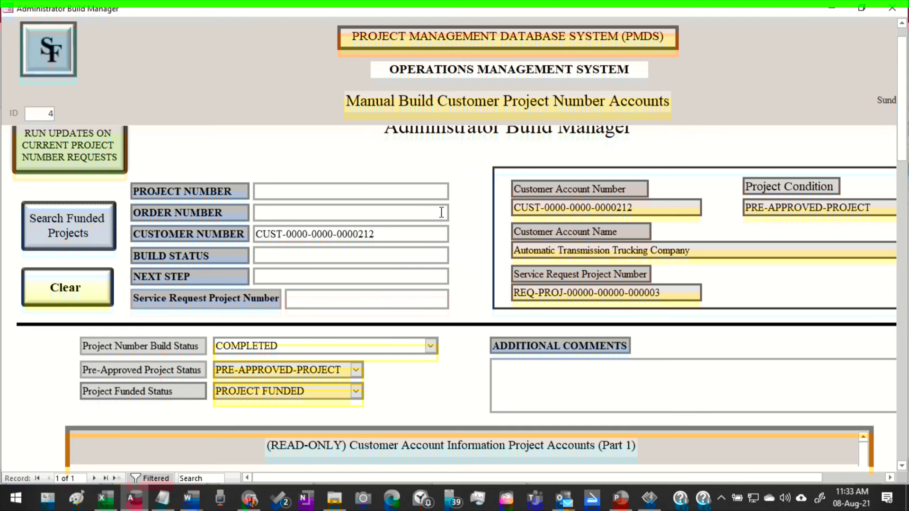
drag(902, 111, 899, 144)
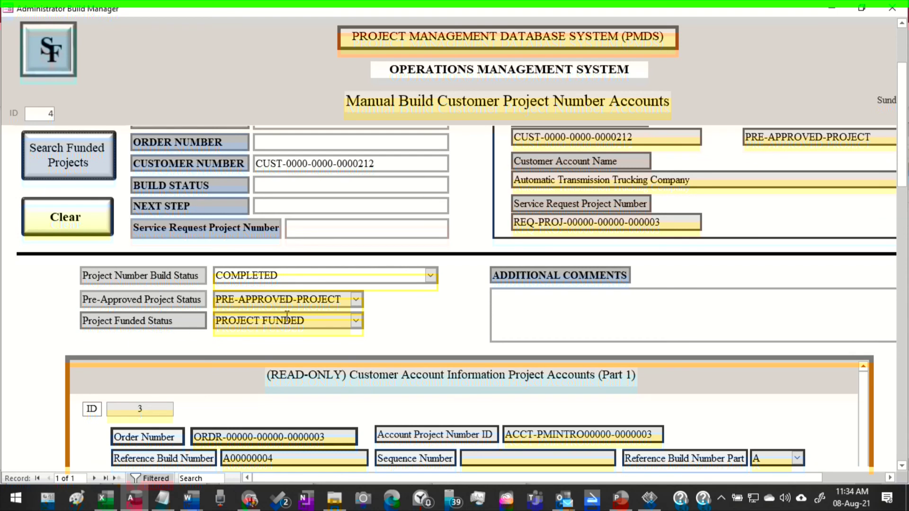
click(573, 309)
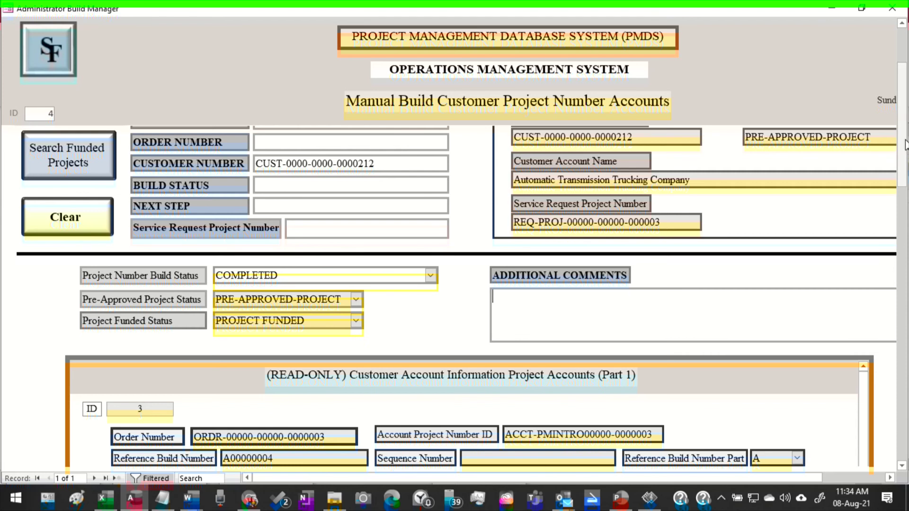
- Examine the read-only customer account information in Part 1, from the order number through the business details
scroll(893, 258, down, 5)
scroll(893, 258, down, 2)
scroll(895, 236, up, 3)
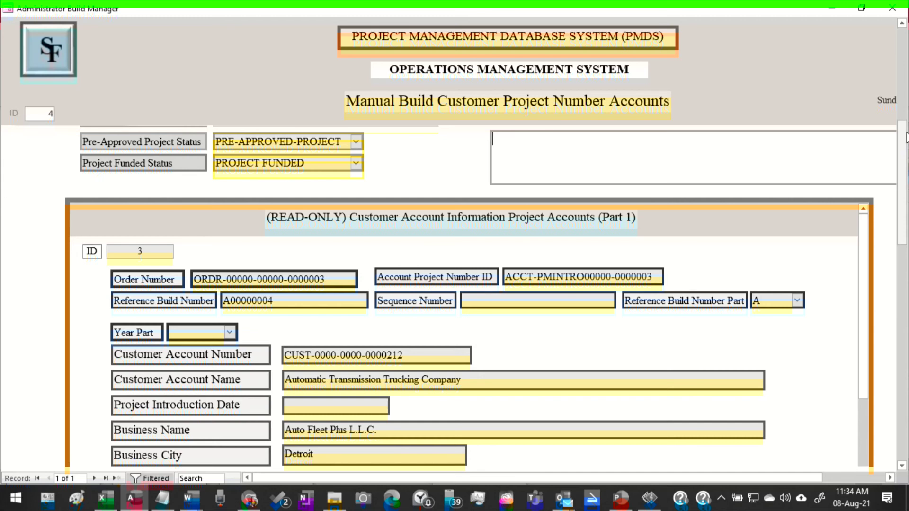
scroll(902, 185, down, 2)
scroll(902, 213, down, 3)
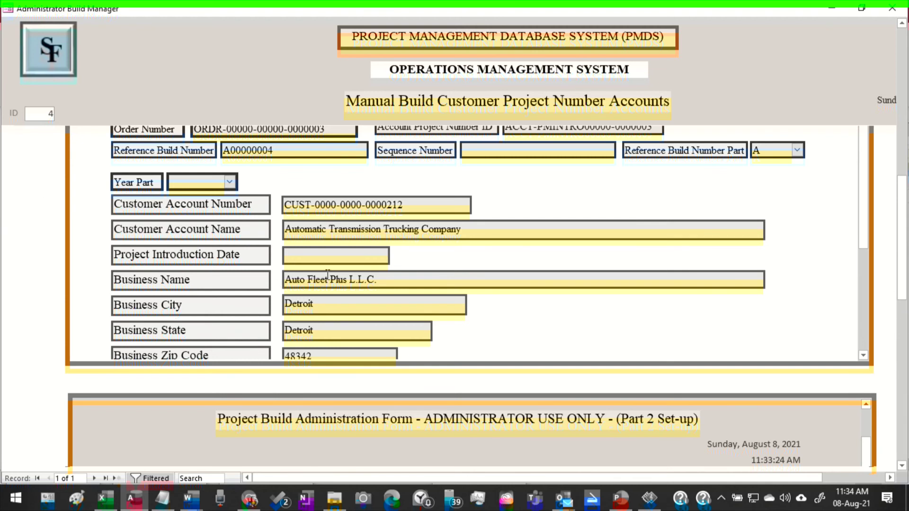
drag(908, 251, 884, 179)
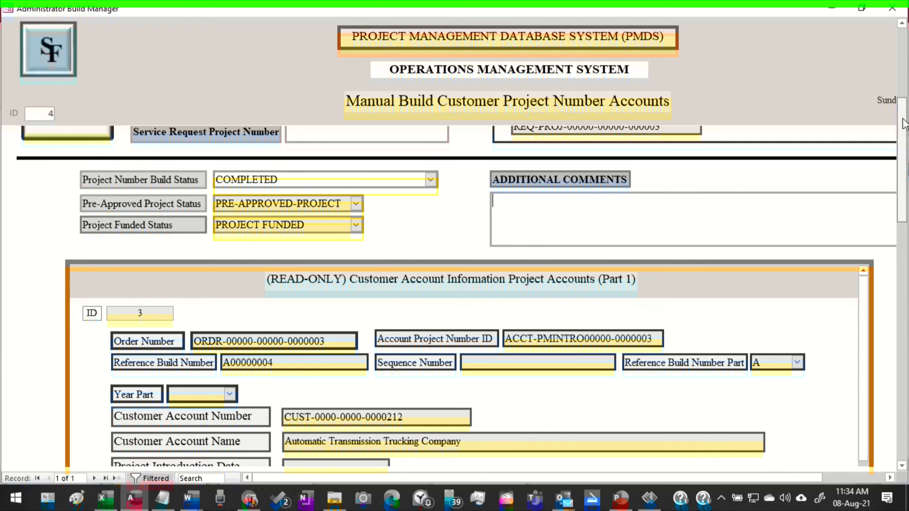
- Examine the Part 2 Set-up administration section and the order, project and process action area below it
scroll(883, 260, down, 3)
scroll(882, 261, down, 10)
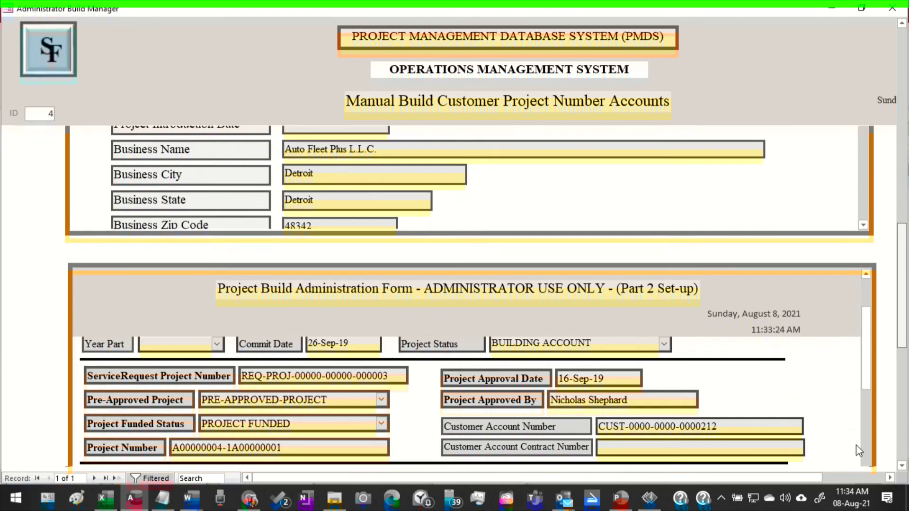
scroll(857, 473, down, 1)
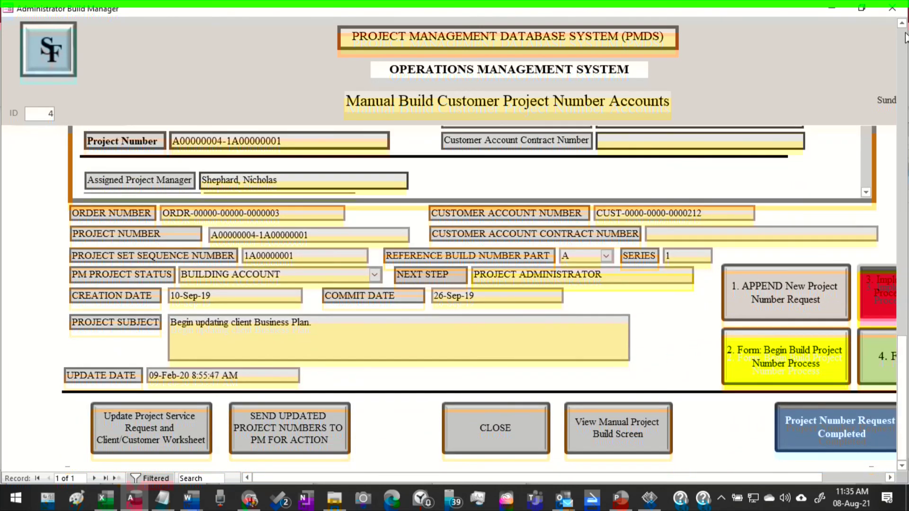
scroll(903, 33, up, 6)
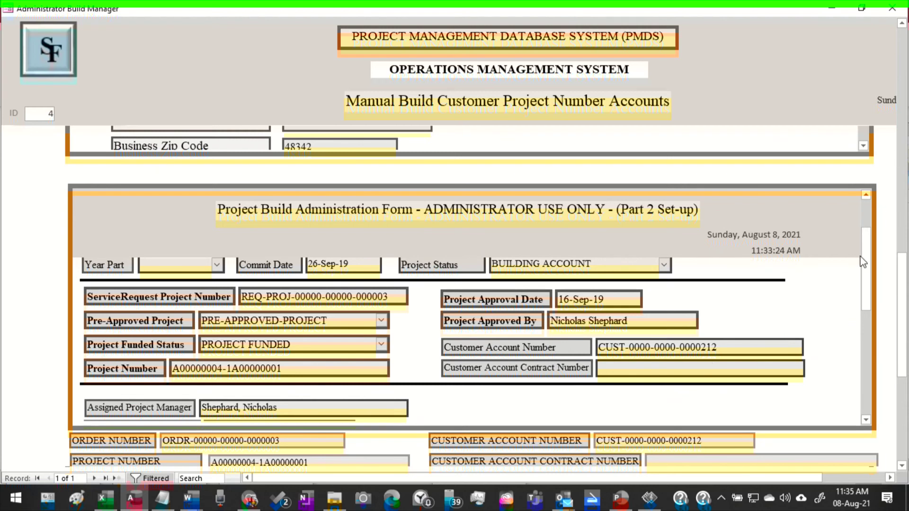
scroll(866, 264, up, 2)
scroll(864, 250, up, 1)
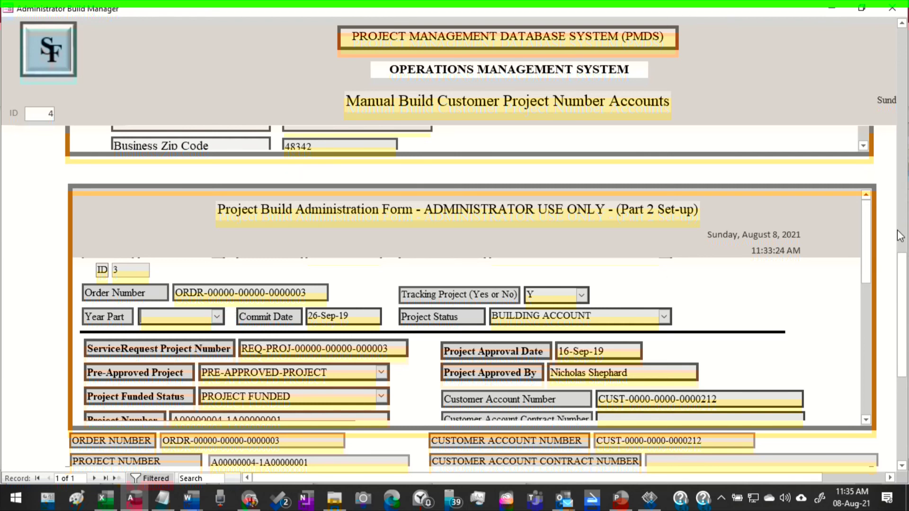
drag(901, 277, 900, 284)
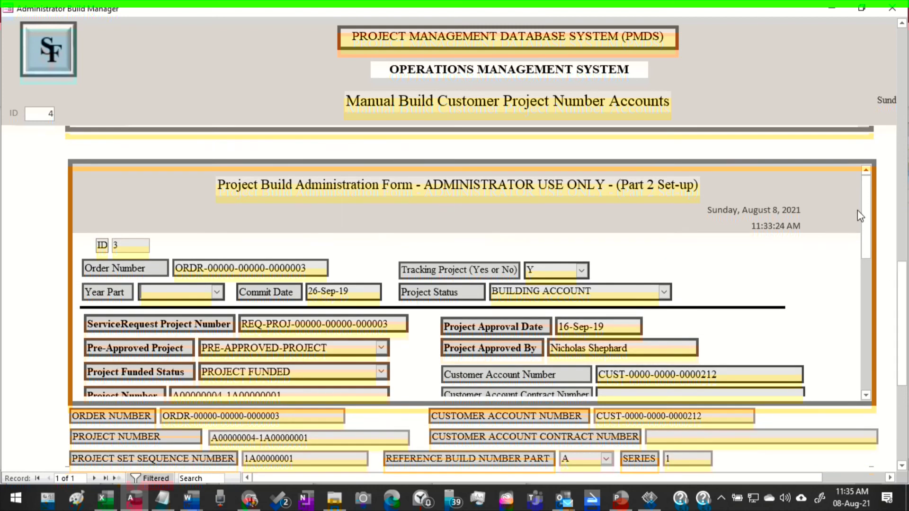
drag(865, 212, 866, 210)
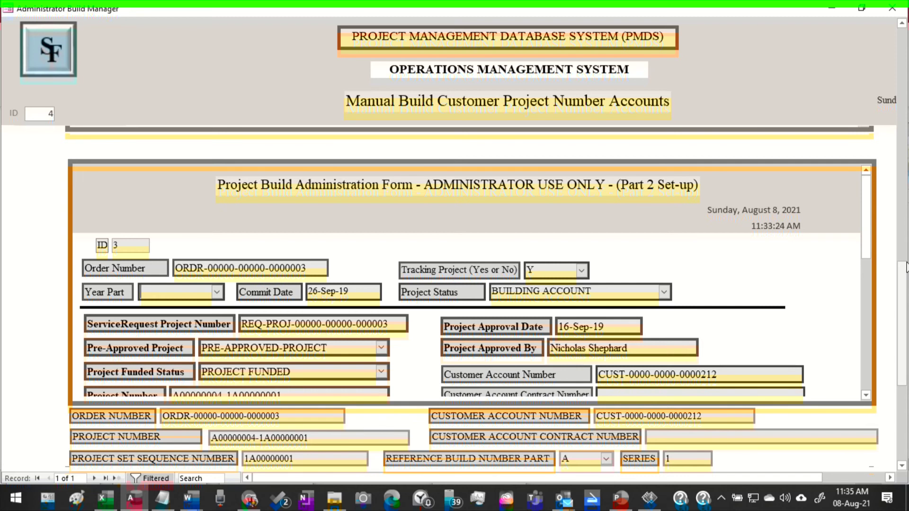
- Examine the Part 2 Set-up fields for pre-approval, funding, project number, customer account, and the assigned project manager's statuses
scroll(902, 272, up, 1)
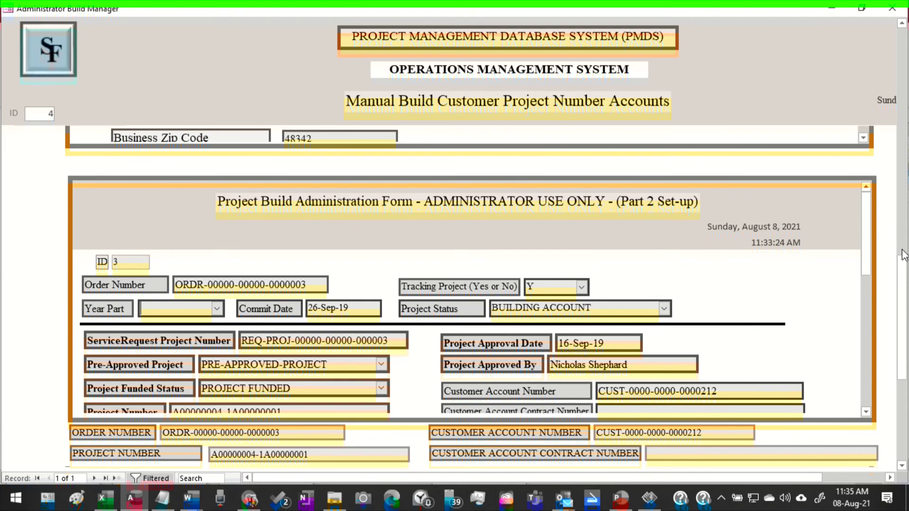
drag(905, 286, 862, 294)
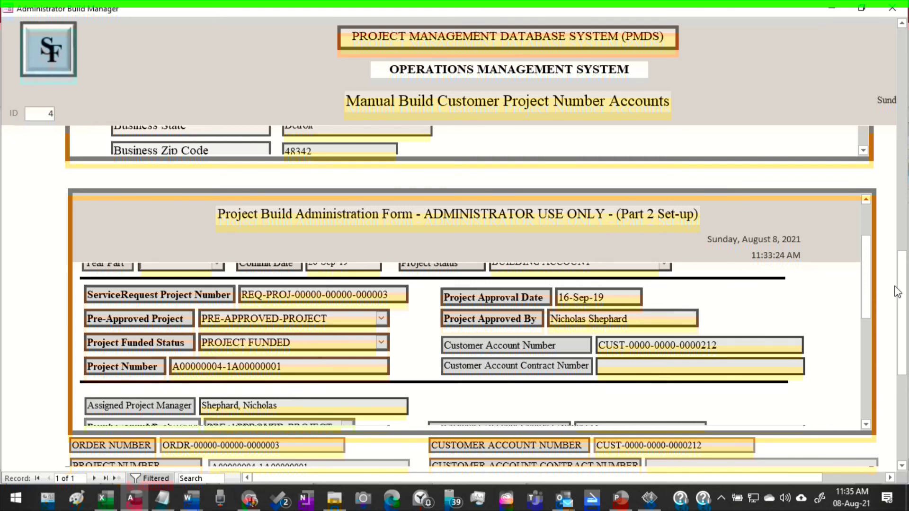
drag(898, 294, 894, 308)
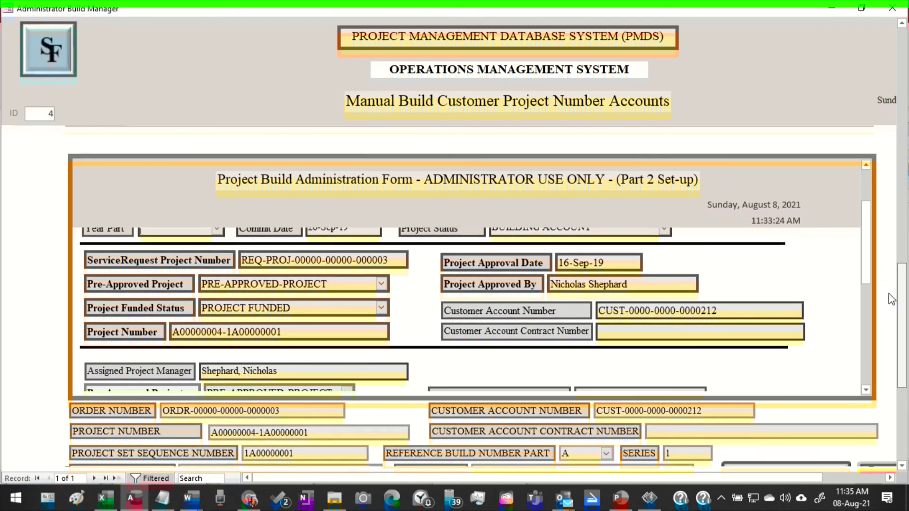
drag(866, 260, 861, 284)
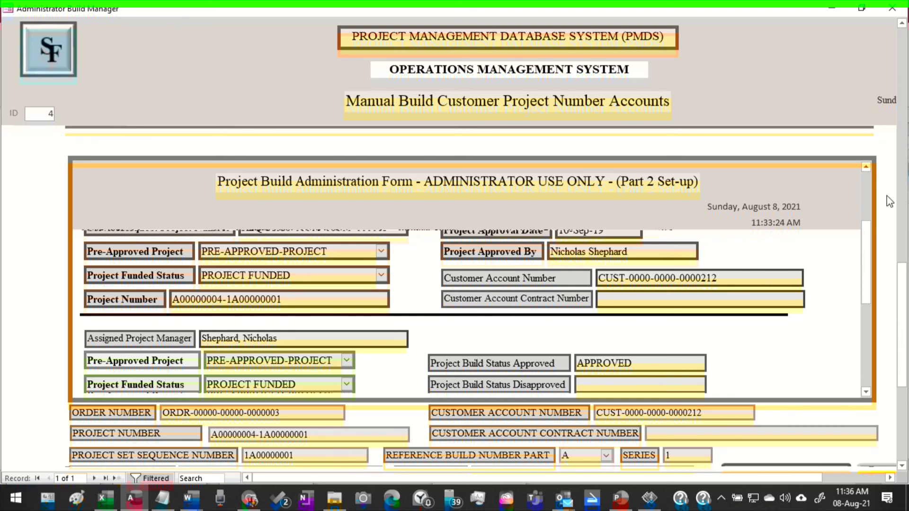
scroll(858, 248, down, 3)
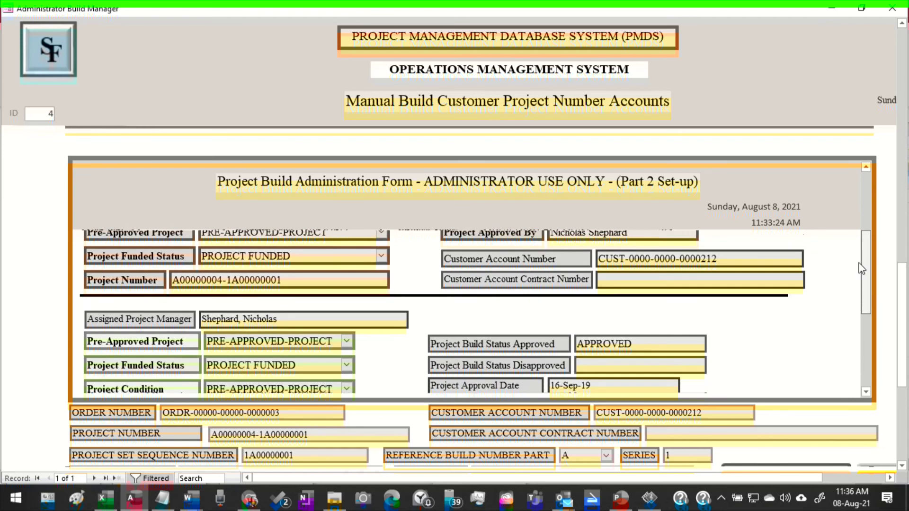
scroll(849, 282, down, 2)
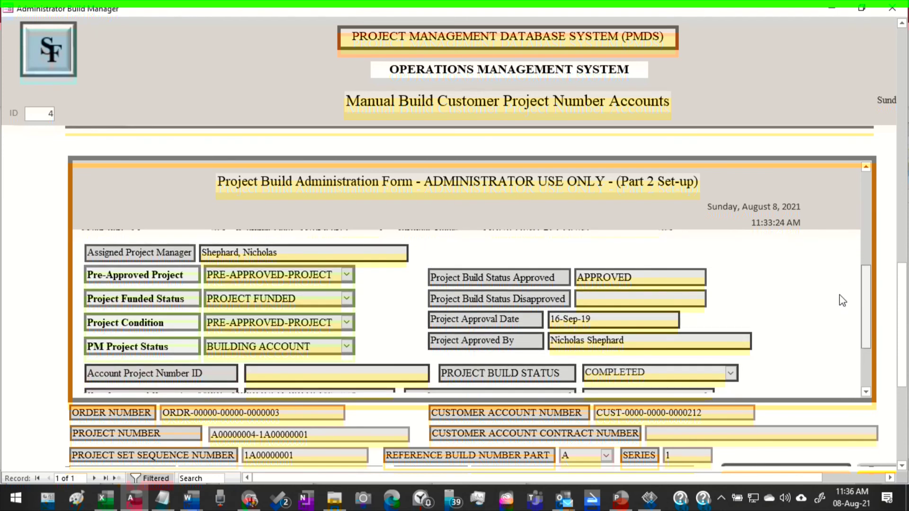
scroll(839, 294, down, 1)
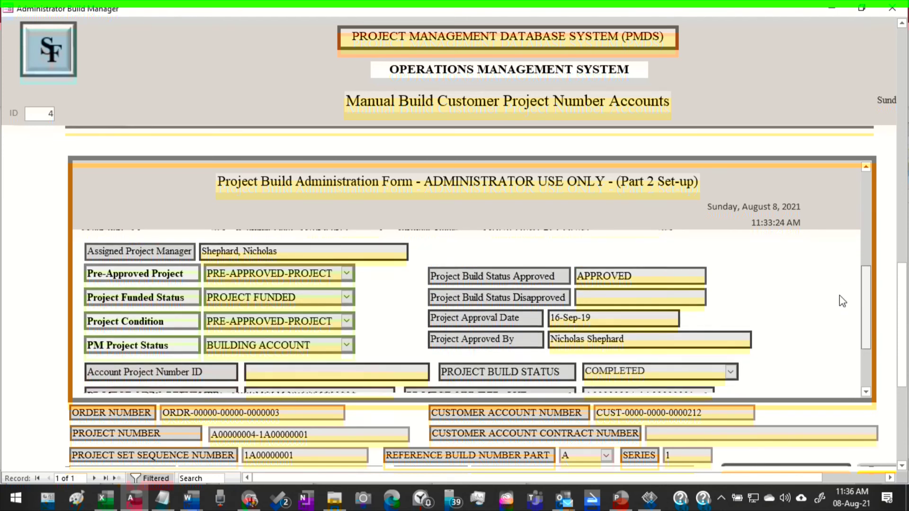
- Examine the project build status and the returned, received, in, out and build-date project number fields in Part 2 Set-up
scroll(840, 296, down, 1)
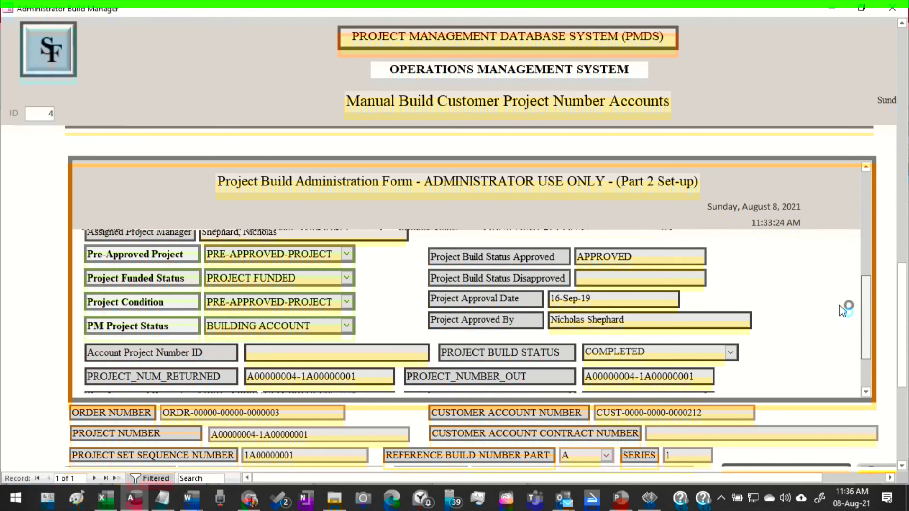
scroll(840, 306, down, 1)
scroll(842, 312, down, 2)
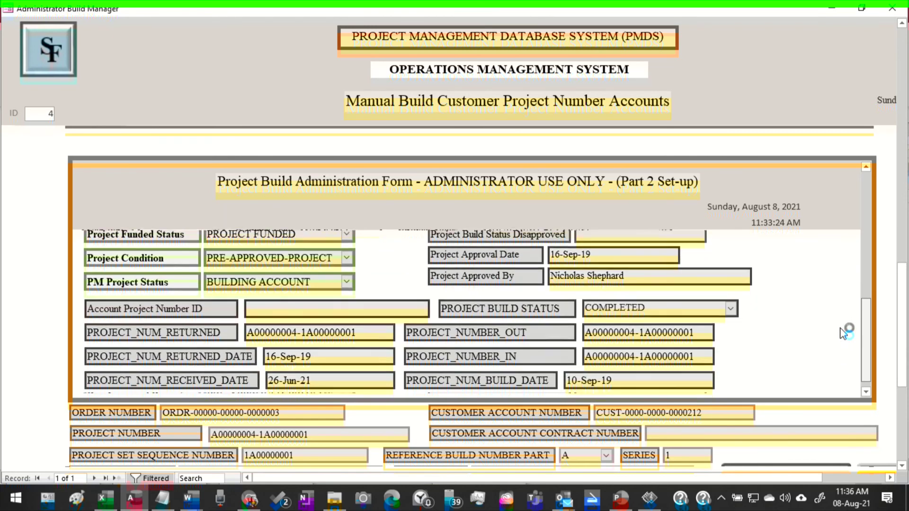
scroll(846, 327, up, 1)
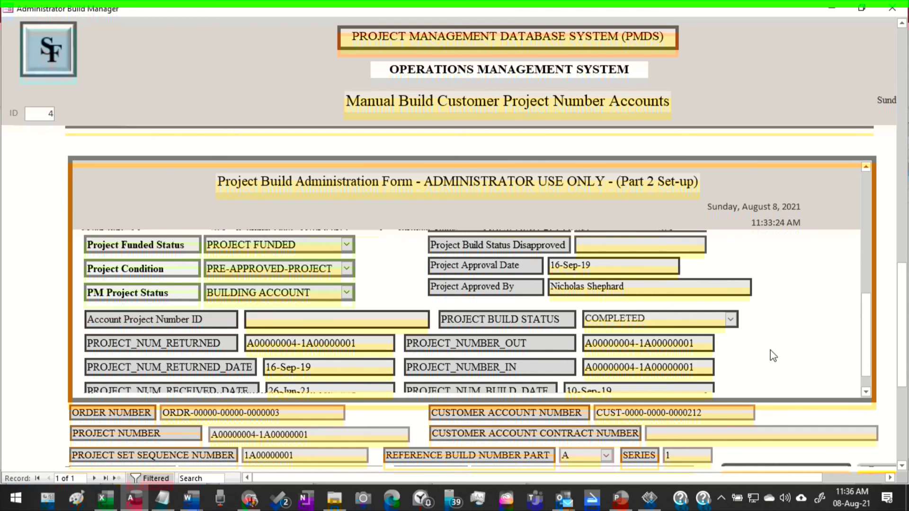
scroll(790, 321, down, 1)
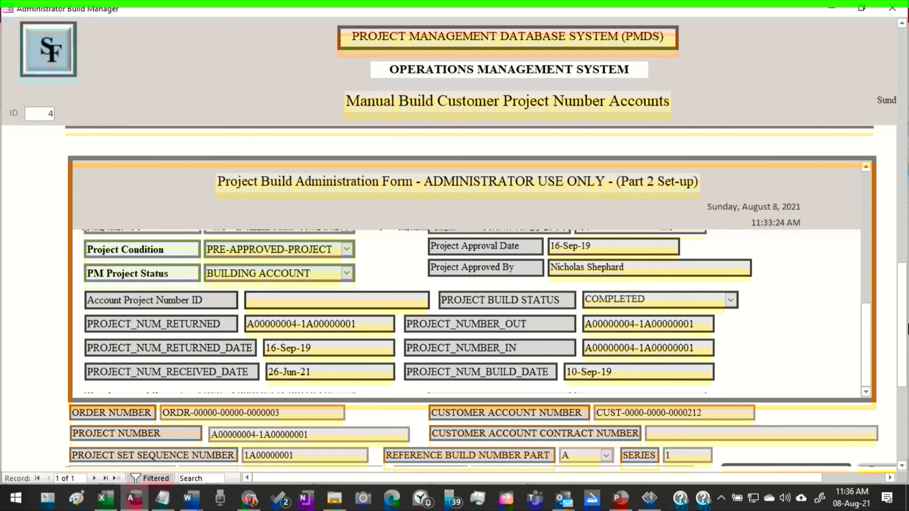
- Examine the order and project summary below Part 2 Set-up and the numbered build process actions beside it
scroll(899, 341, down, 3)
scroll(883, 388, down, 5)
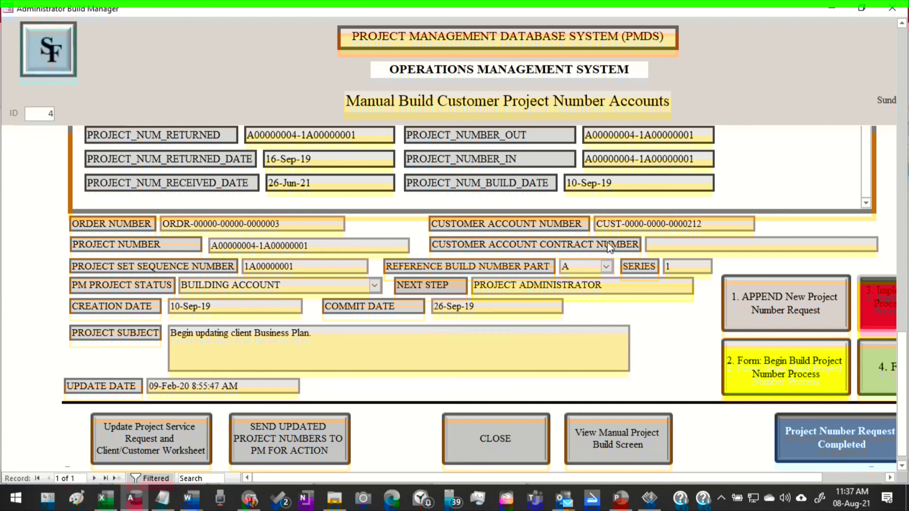
click(663, 245)
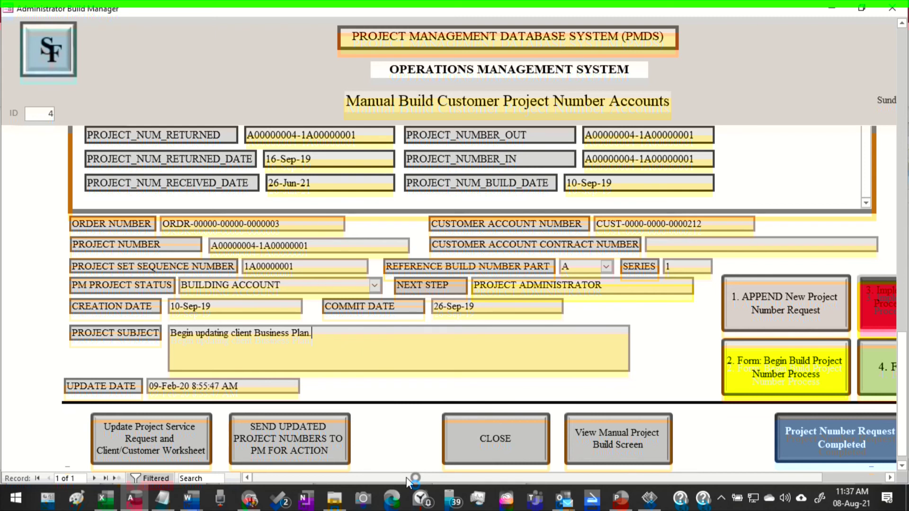
drag(406, 477, 531, 481)
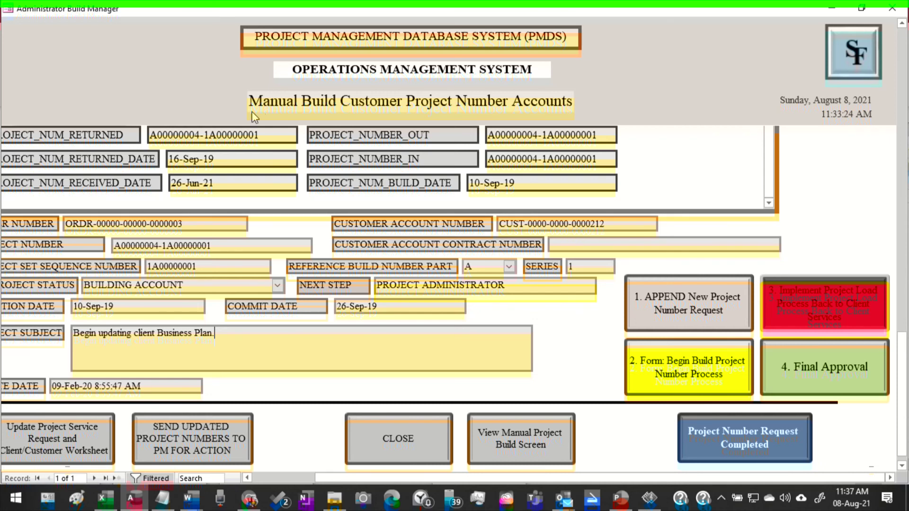
click(712, 347)
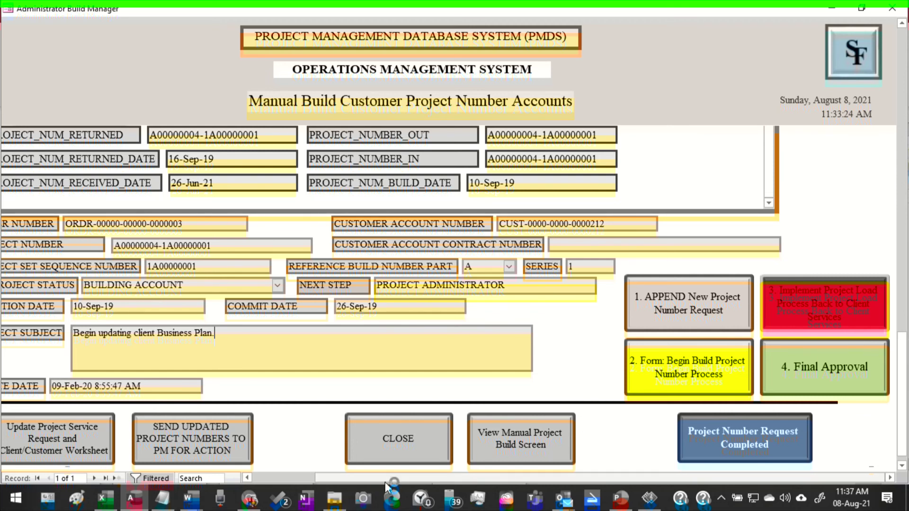
drag(386, 479, 277, 479)
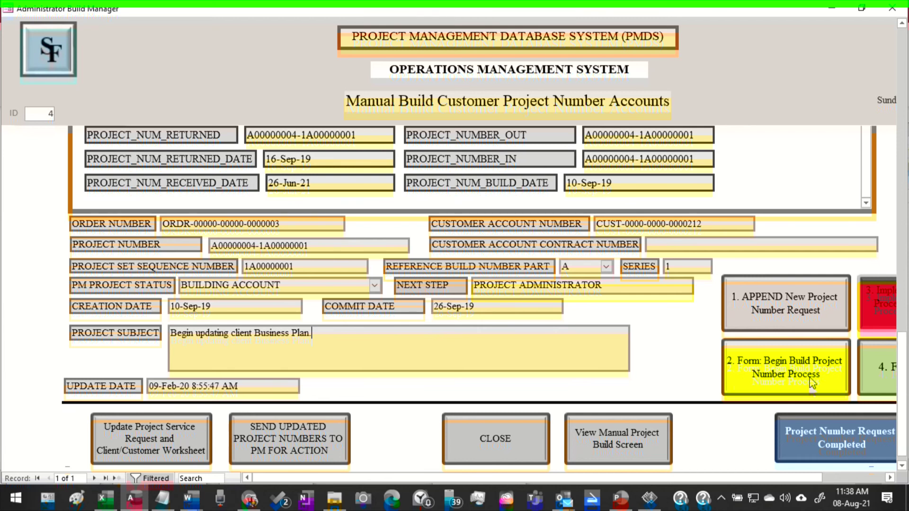
- Switch to the Manual Build Customer Project Accounts-Creation form and review its customer, funding and manager approval details
click(831, 10)
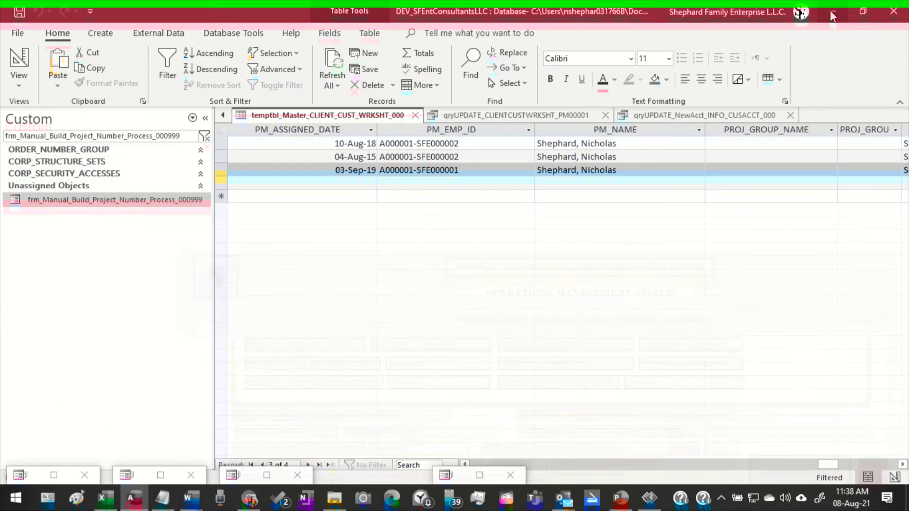
click(479, 475)
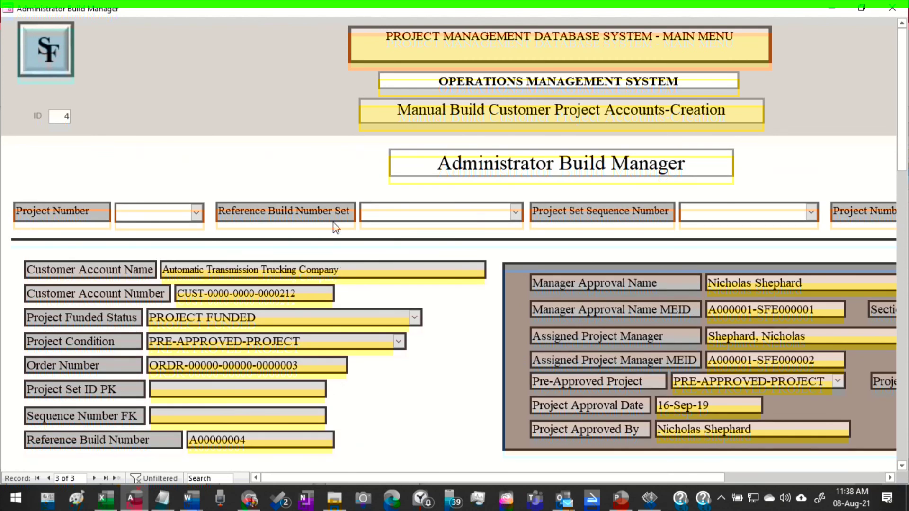
drag(522, 476, 445, 500)
scroll(477, 354, down, 1)
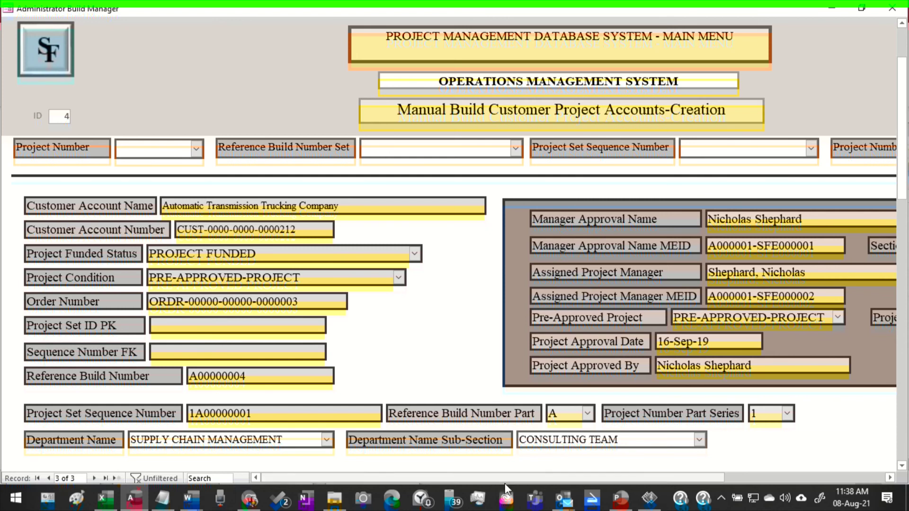
drag(499, 476, 502, 508)
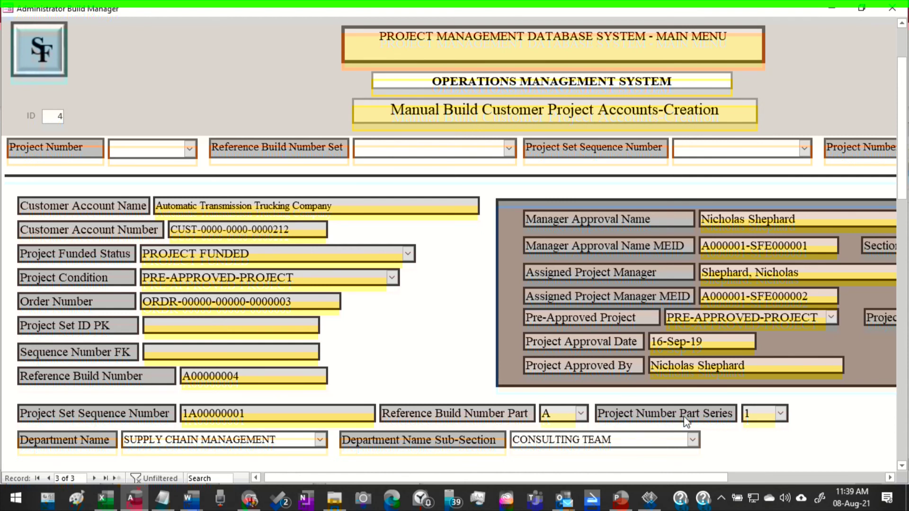
- Examine the Accounts-Creation form from the sequence number and department fields through project number tracking to the build status and next steps
scroll(816, 421, down, 3)
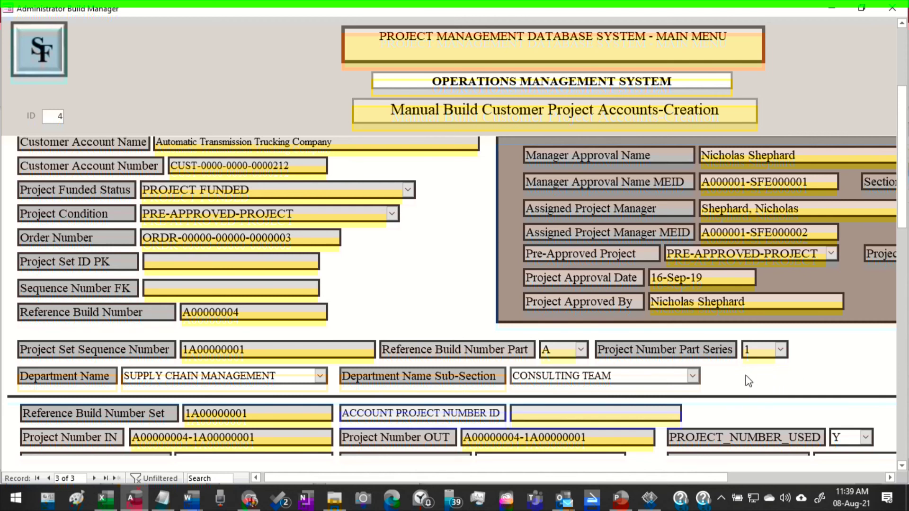
scroll(746, 376, down, 2)
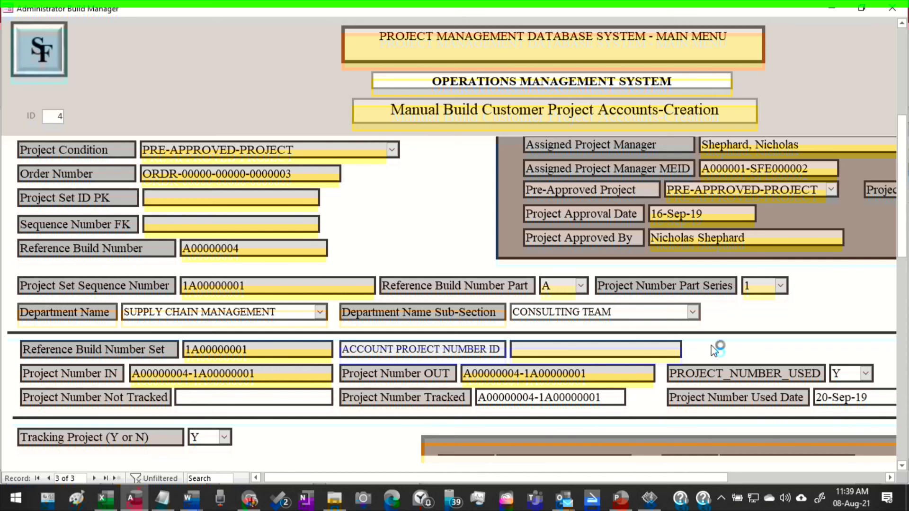
scroll(715, 350, down, 2)
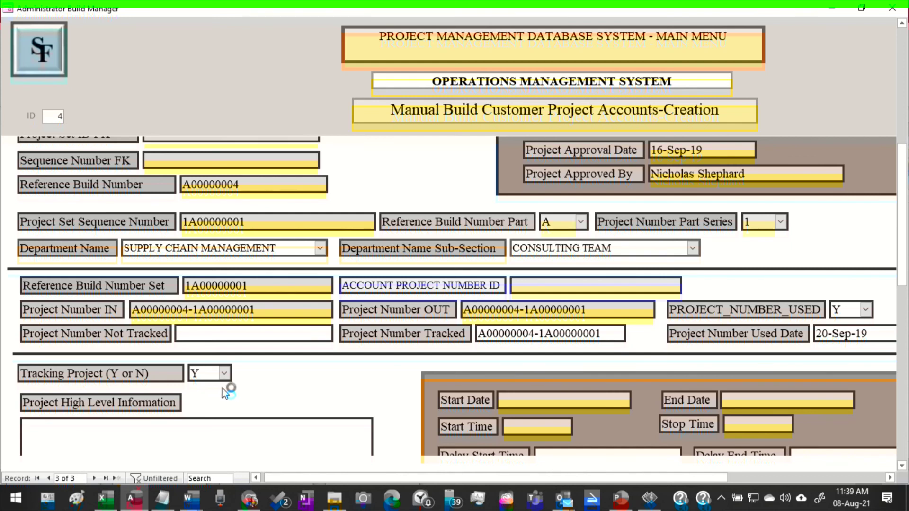
scroll(223, 384, down, 8)
scroll(236, 393, down, 4)
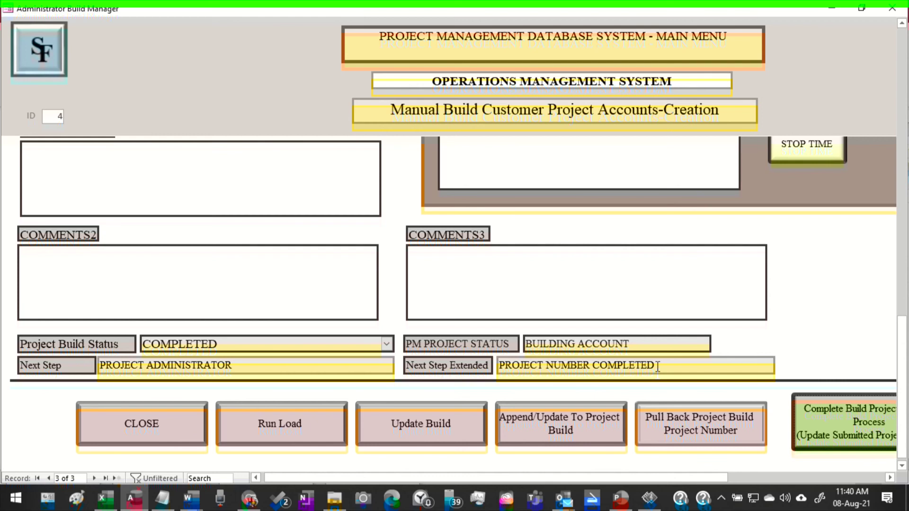
- Minimize the Accounts-Creation form and check the Project Management Introduction Sheet and the Customer Accounting Worksheet form, minimizing each
click(840, 12)
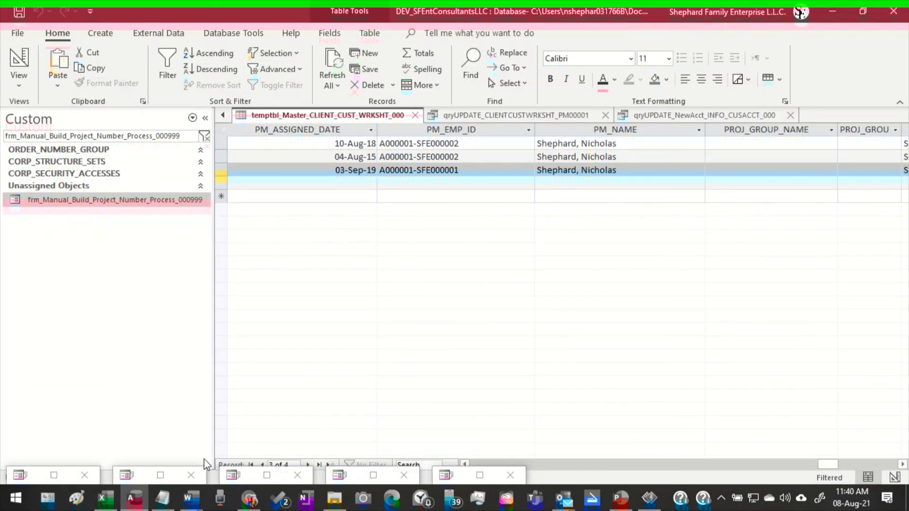
click(161, 475)
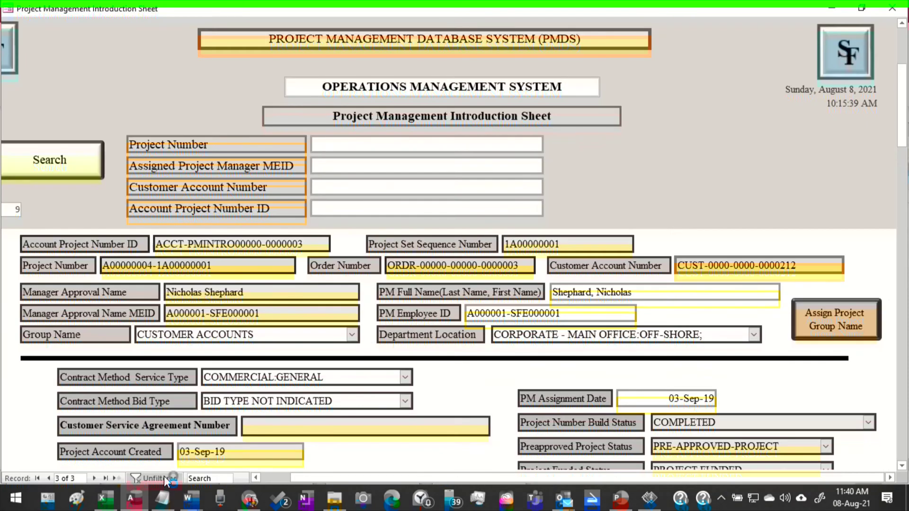
click(832, 7)
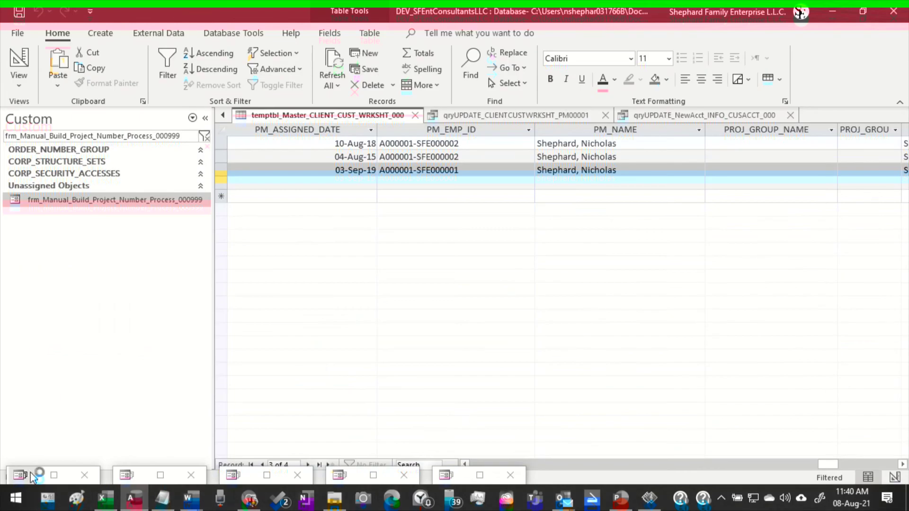
click(47, 477)
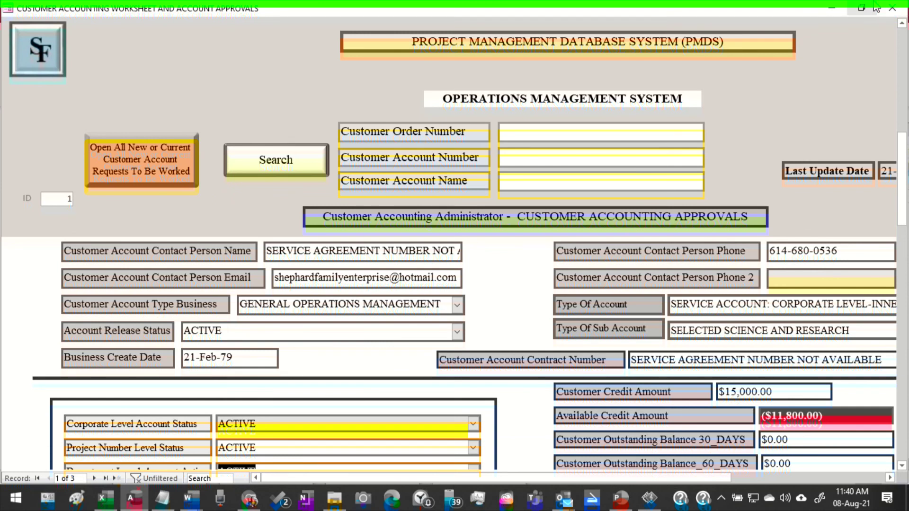
click(832, 8)
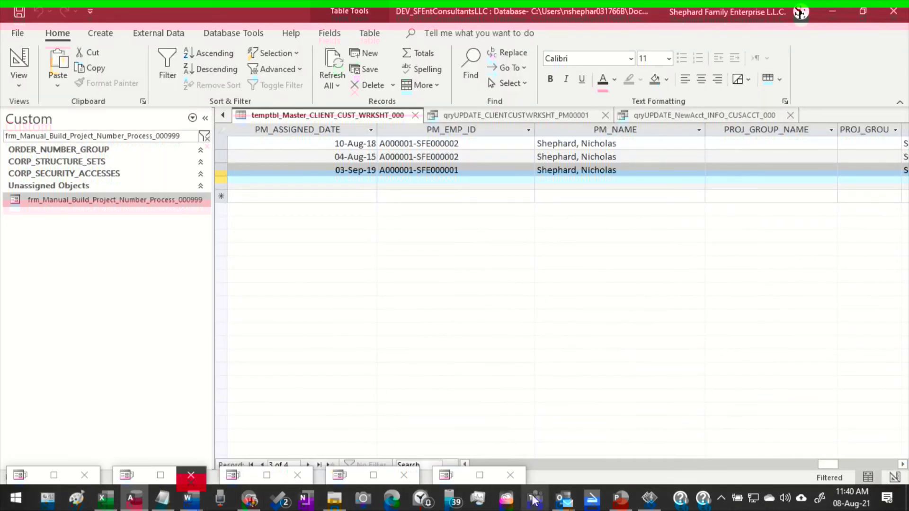
- Restore the Accounts-Creation form, check its project number and department section, and minimize the form again
click(481, 479)
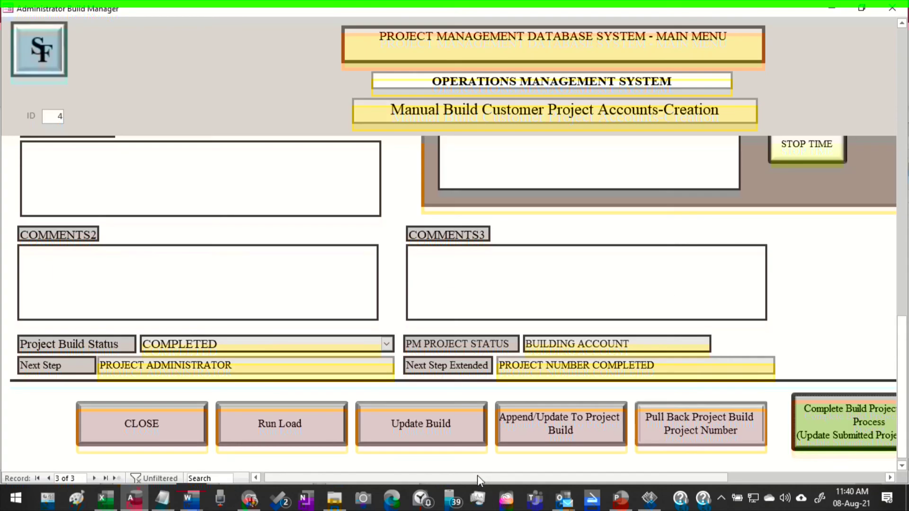
scroll(587, 267, up, 5)
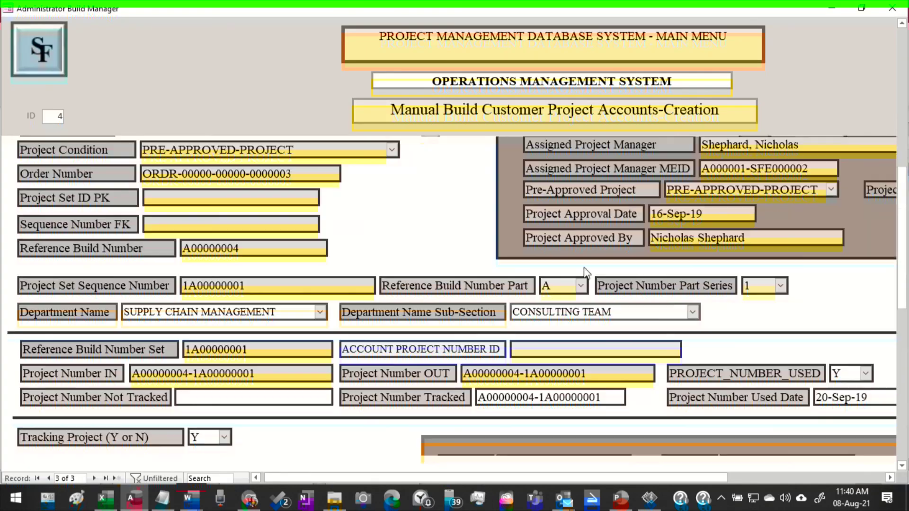
click(842, 10)
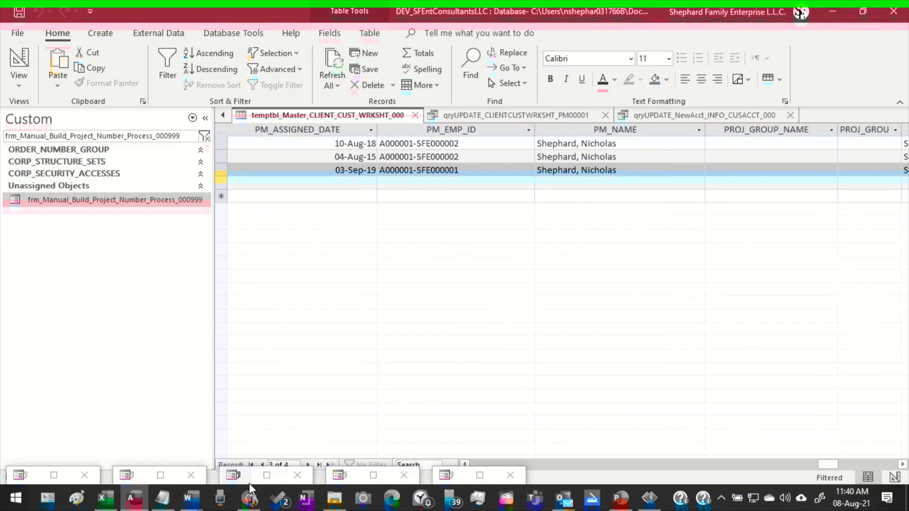
- Recheck and minimize the Project Management Introduction Sheet, and restore the Customer Accounting Worksheet and Account Approvals form
click(160, 476)
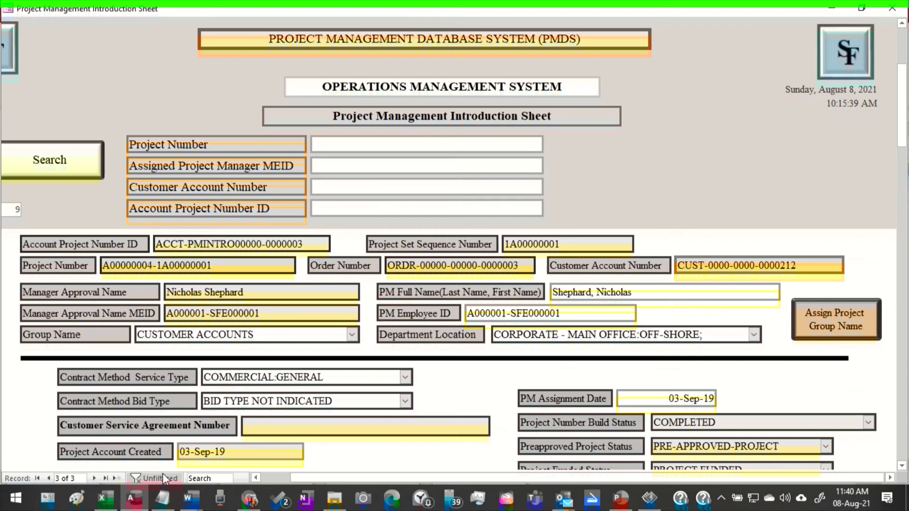
click(825, 10)
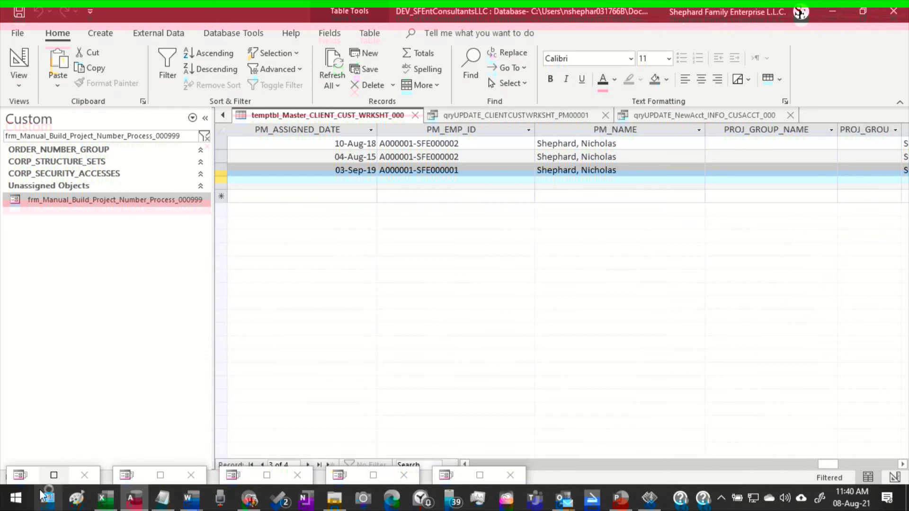
click(54, 475)
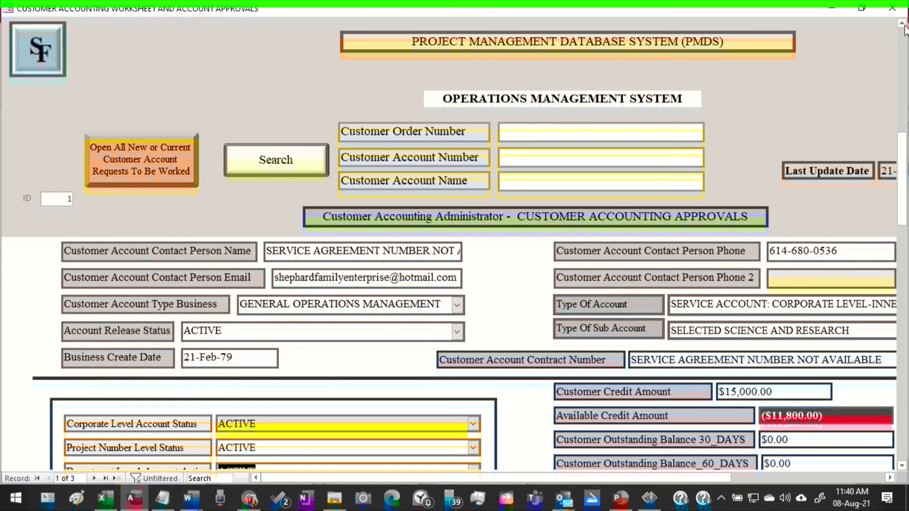
- Minimize the Customer Accounting Worksheet form, check the Administrator Build Manager form, and minimize it as well
click(826, 11)
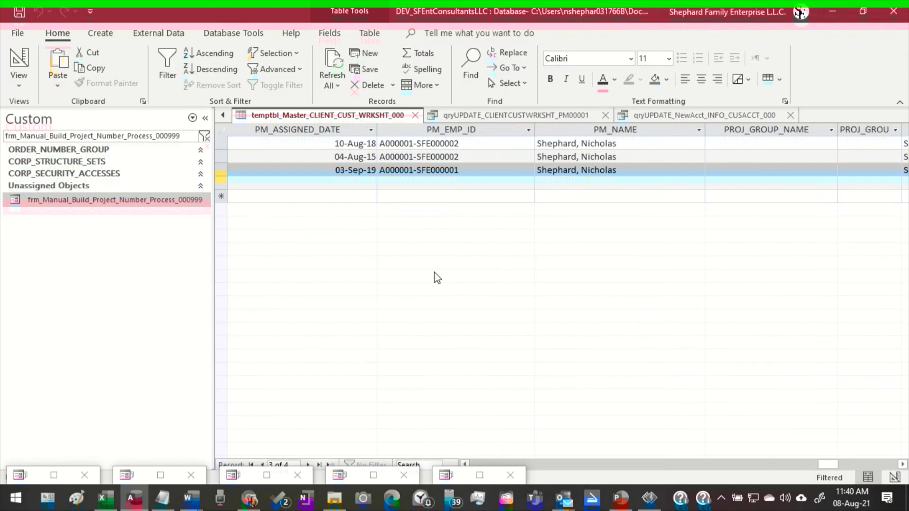
click(479, 476)
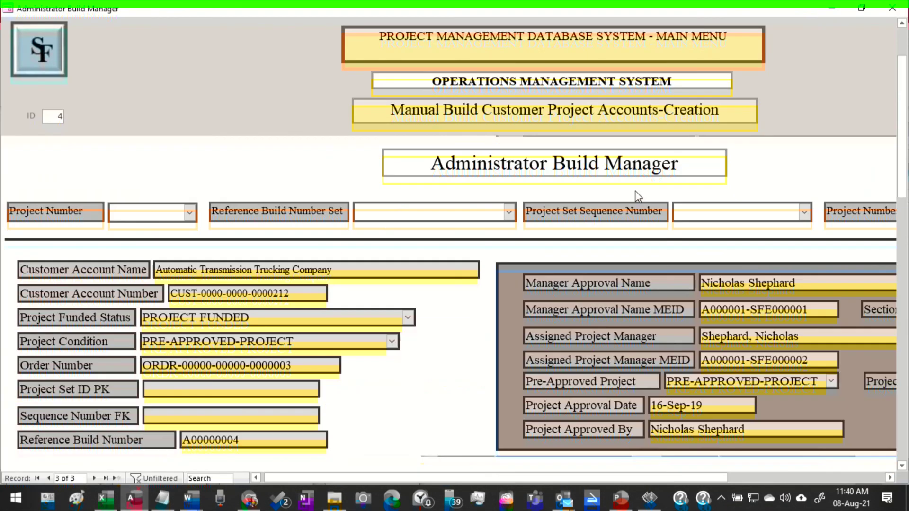
click(831, 12)
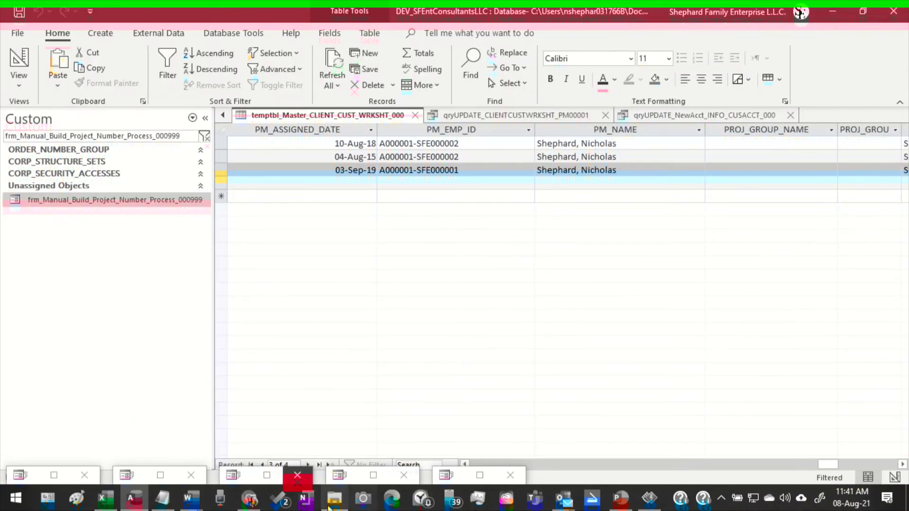
- Switch to the Word document "01 - Client Customer Worksheet" and go to its "Client Customer Worksheet – Customer Service Screen" heading
mouse_move(199, 504)
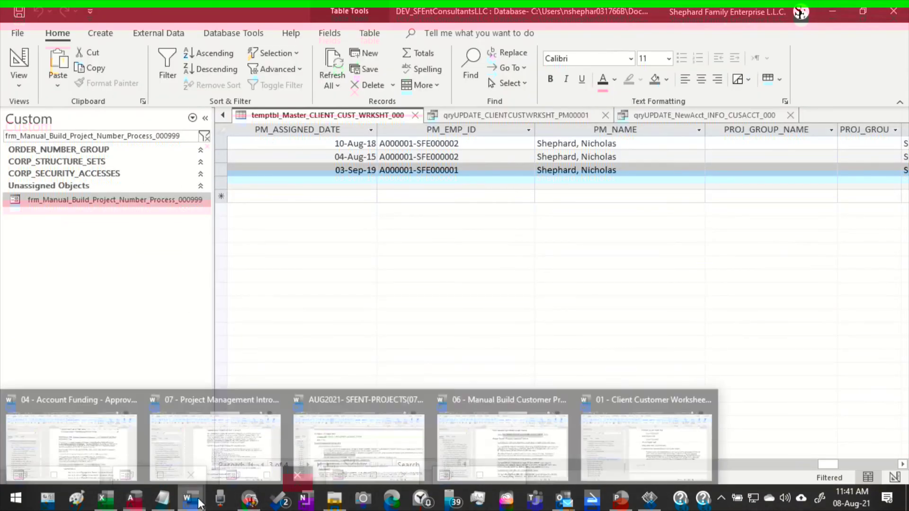
mouse_move(507, 399)
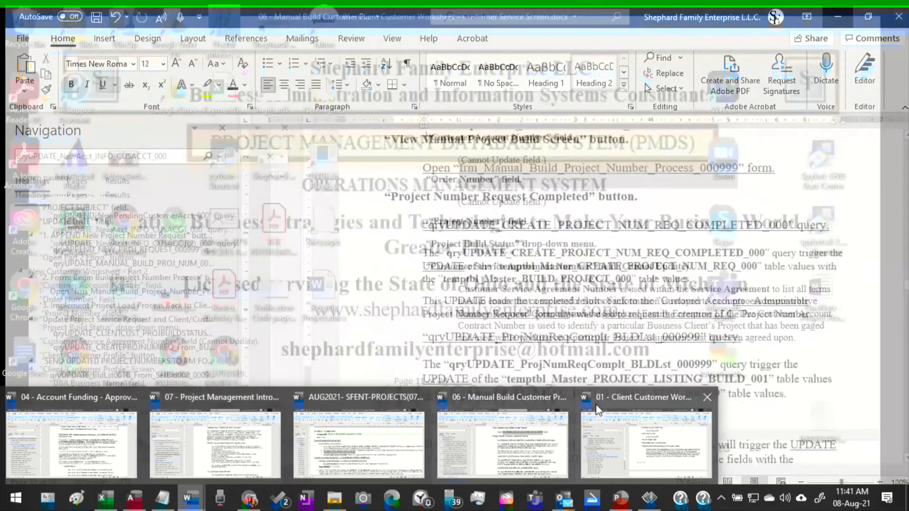
mouse_move(682, 394)
click(655, 394)
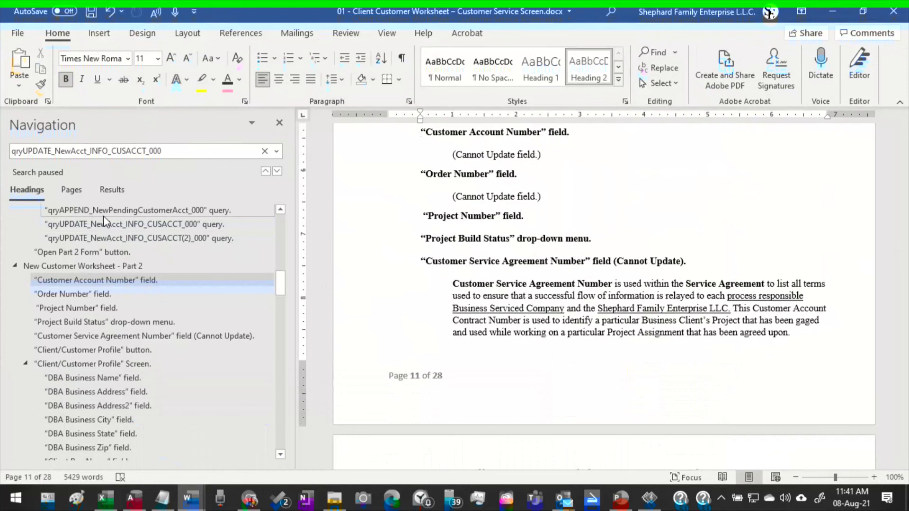
scroll(94, 266, down, 5)
scroll(94, 263, up, 10)
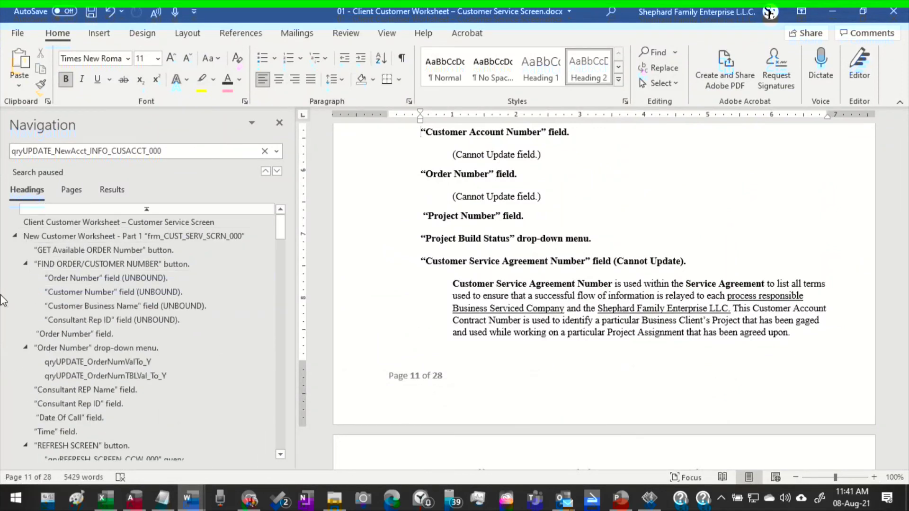
click(110, 223)
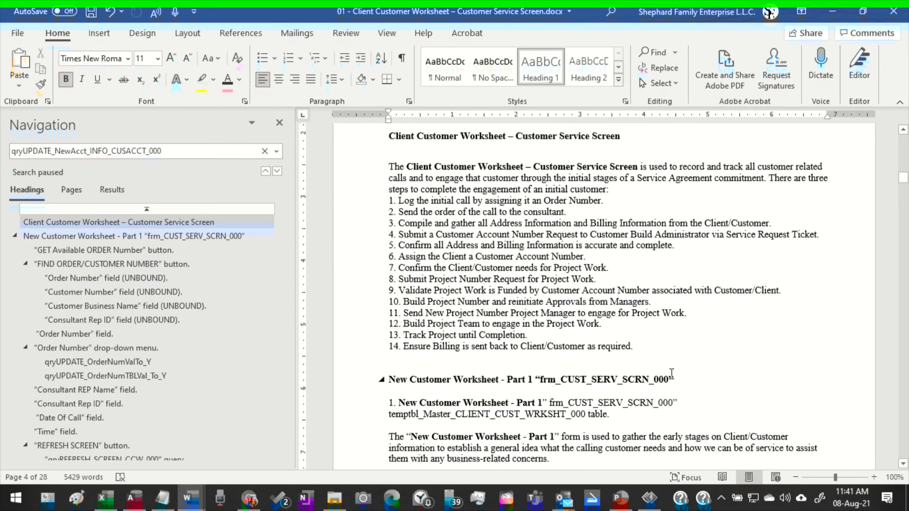
- Copy the form name frm_CUST_SERV_SCRN_000 from the "New Customer Worksheet - Part 1" heading
click(652, 382)
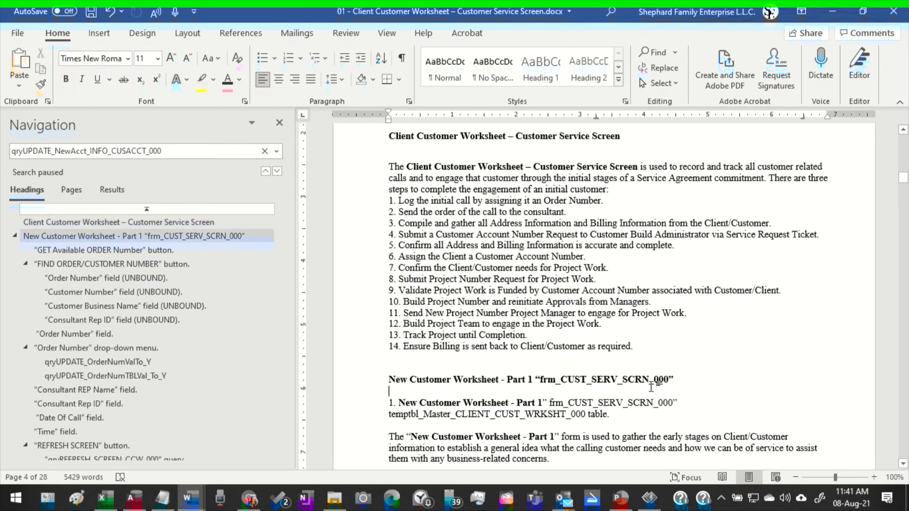
scroll(112, 422, down, 3)
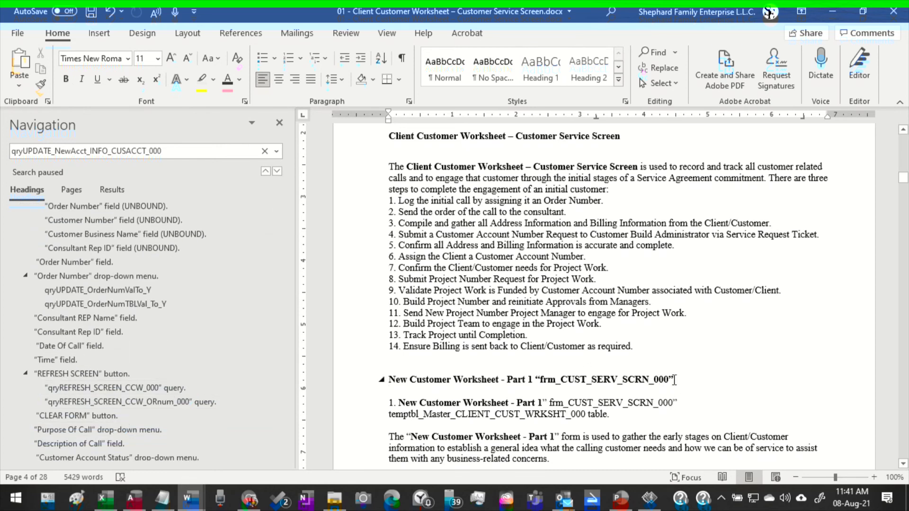
drag(669, 379, 548, 381)
key(ctrl+c)
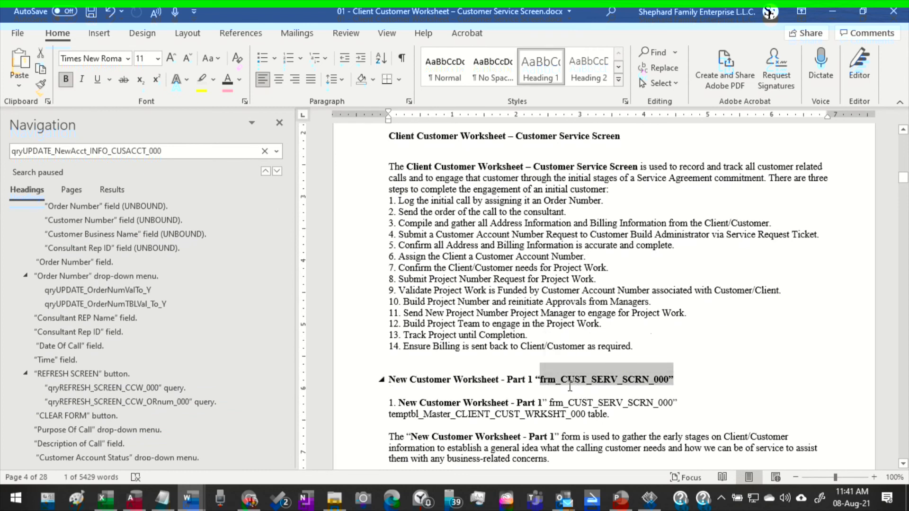
- Return to the Access database and replace the object search with frm_CUST_SERV_SCRN_000, without the trailing quotation mark
click(832, 11)
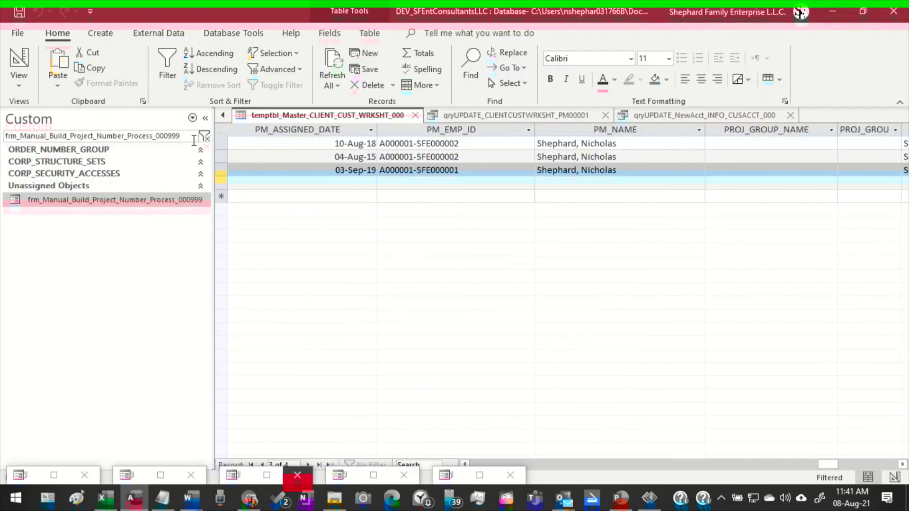
click(204, 135)
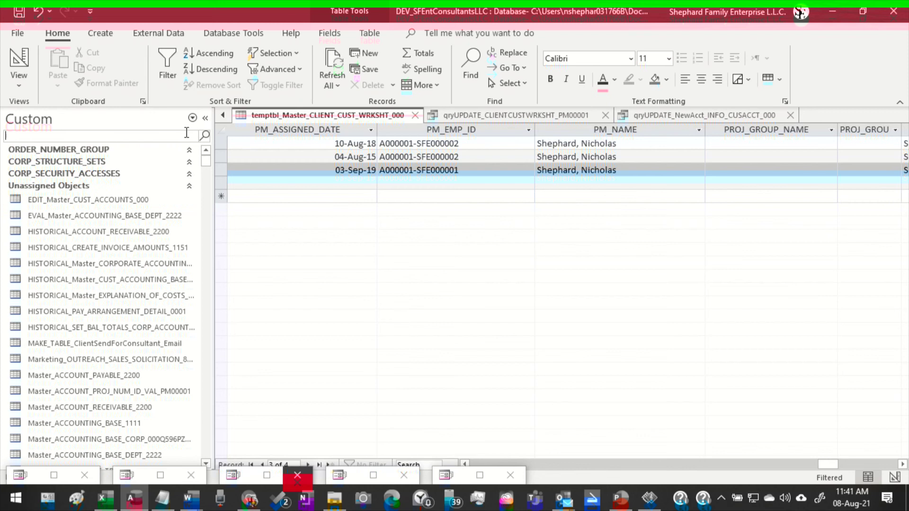
key(ctrl+v)
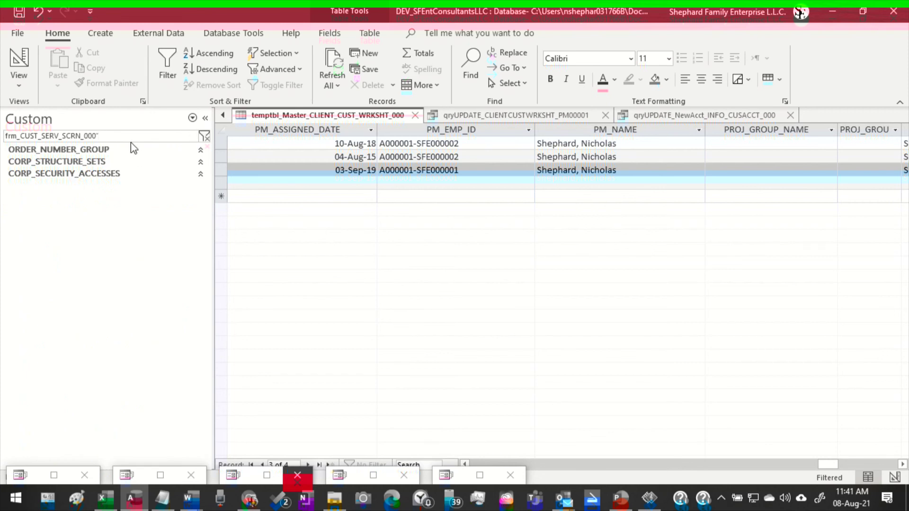
key(BackSpace)
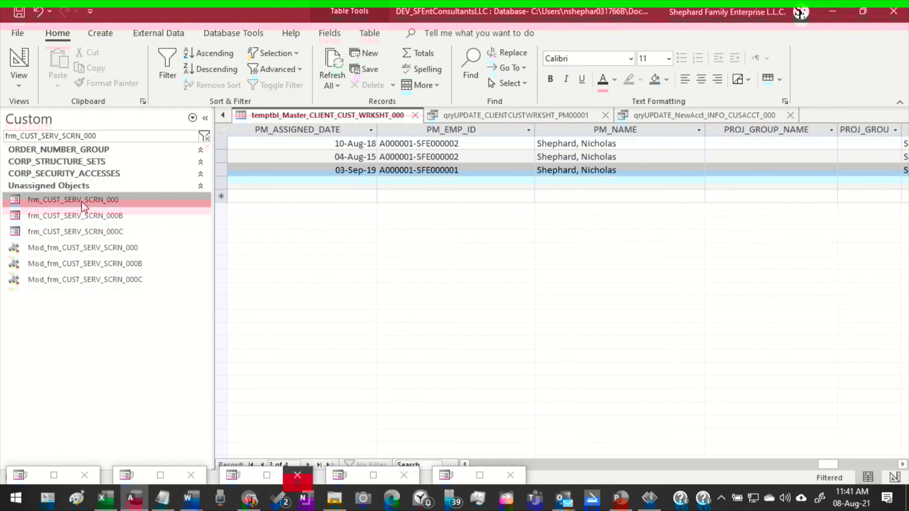
- Open the frm_CUST_SERV_SCRN_000 form in Design View, switch it to Form View, and move its window fully into view
right_click(62, 203)
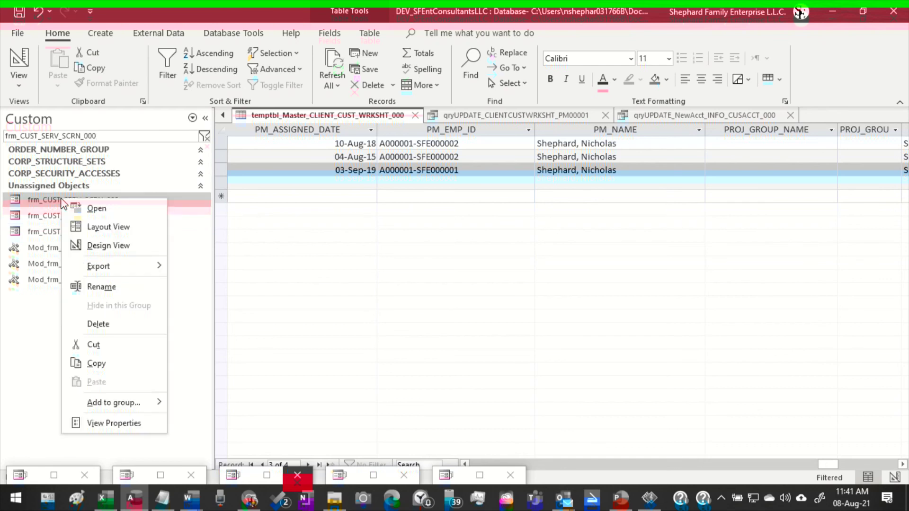
click(100, 245)
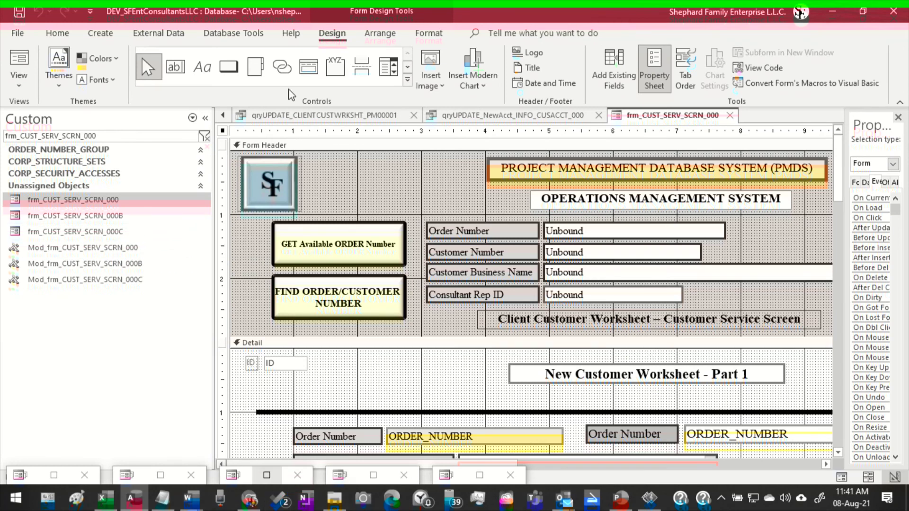
right_click(691, 117)
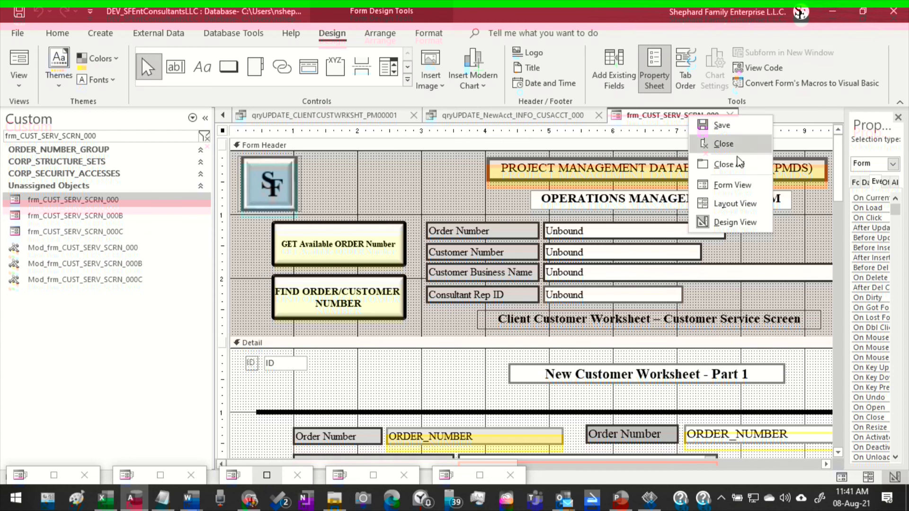
click(742, 184)
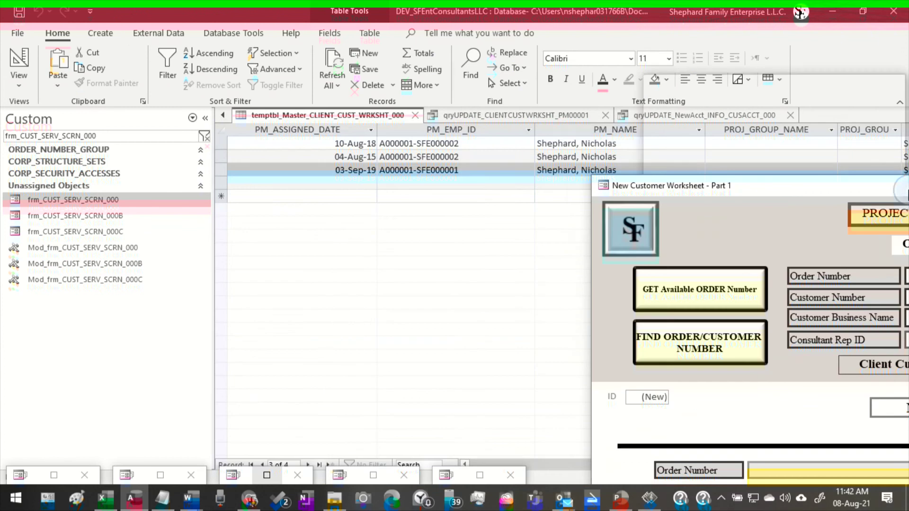
drag(904, 190, 375, 35)
click(419, 138)
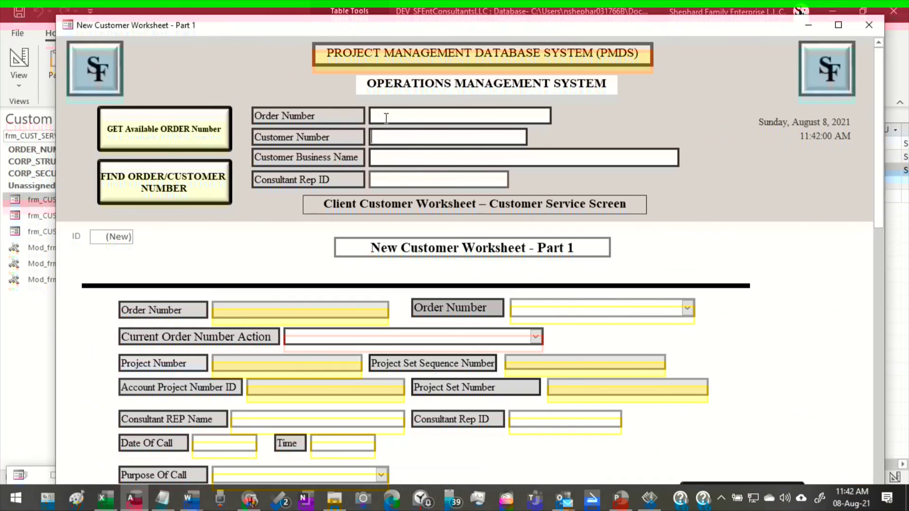
text(frm_CUST_SERV_SCRN_000)
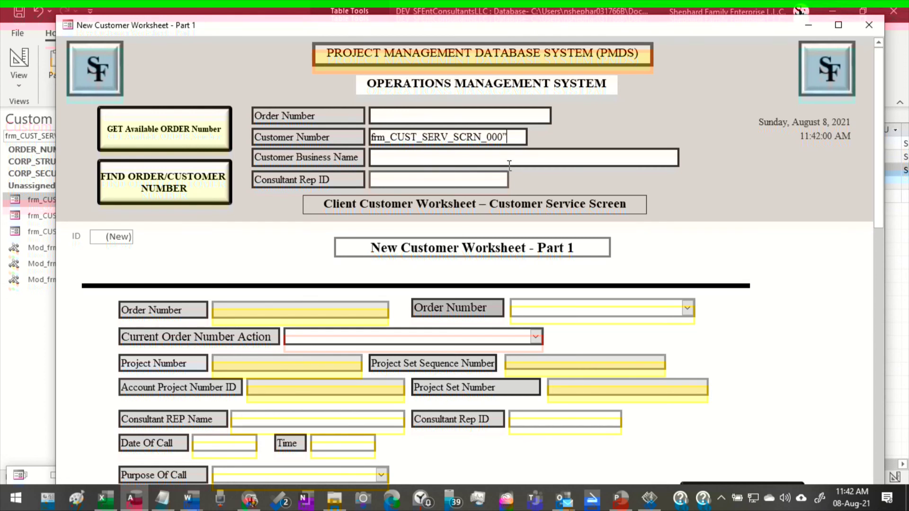
key(ctrl+z)
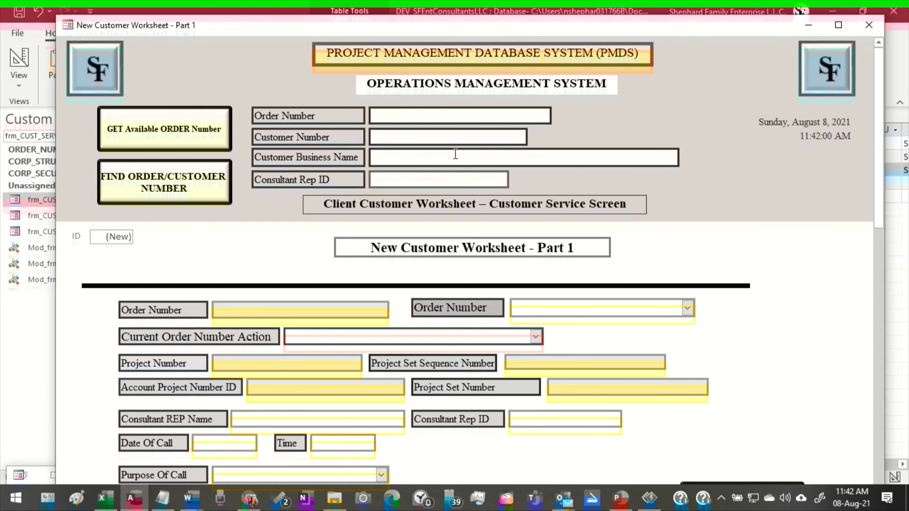
- Minimize the Part 1 worksheet, restore the New Customer Worksheet - Part 3 form, and copy its customer account number
click(811, 27)
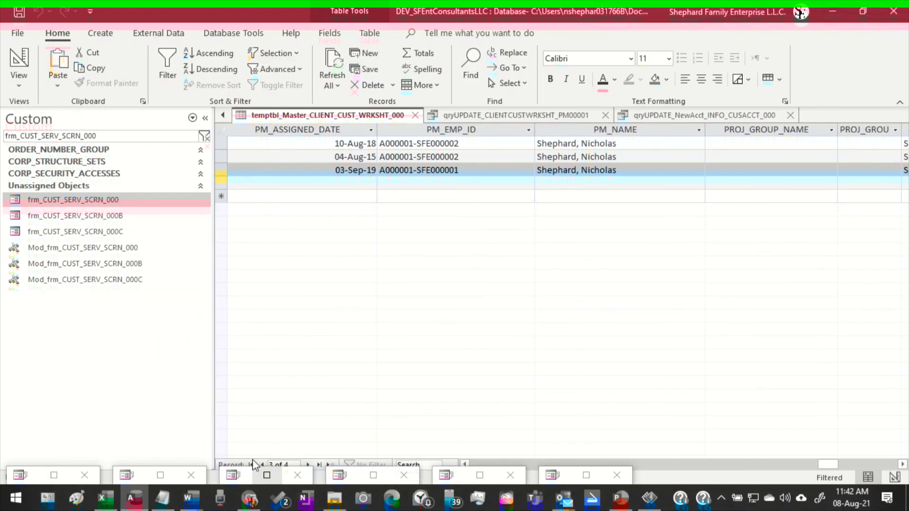
click(266, 475)
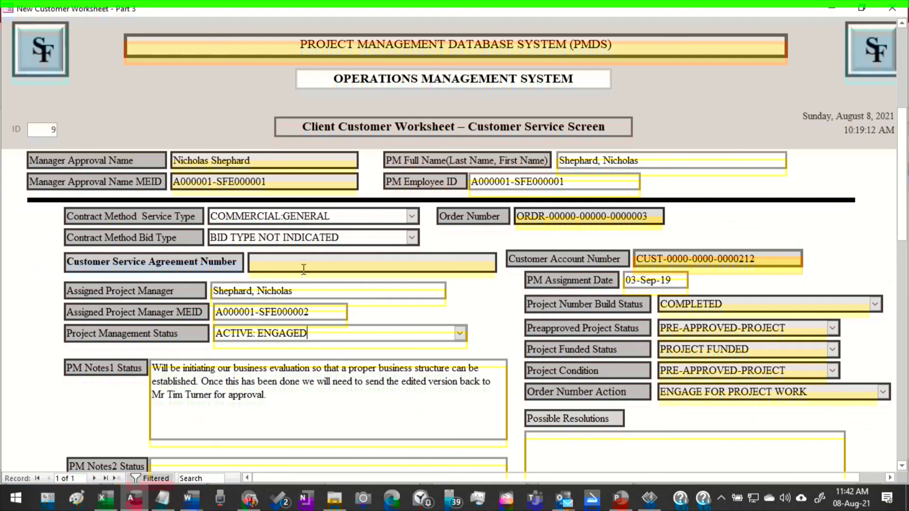
scroll(296, 308, up, 5)
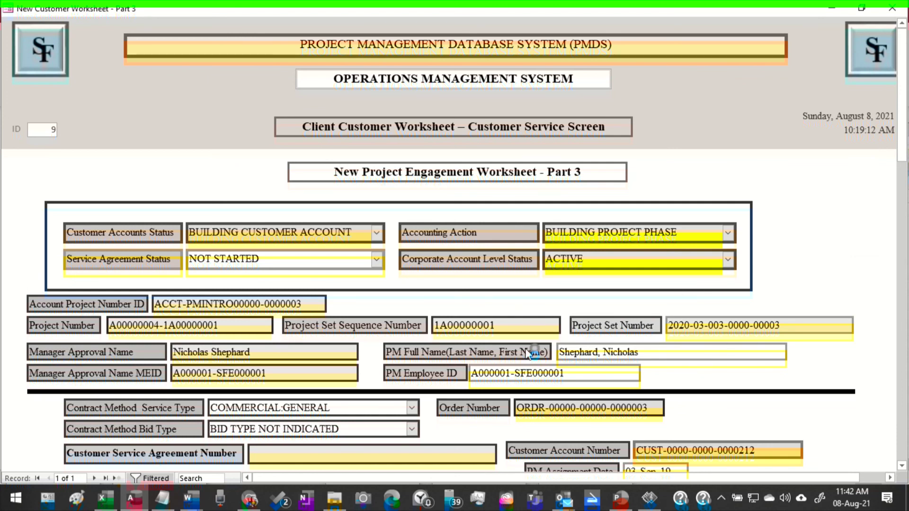
scroll(523, 350, down, 2)
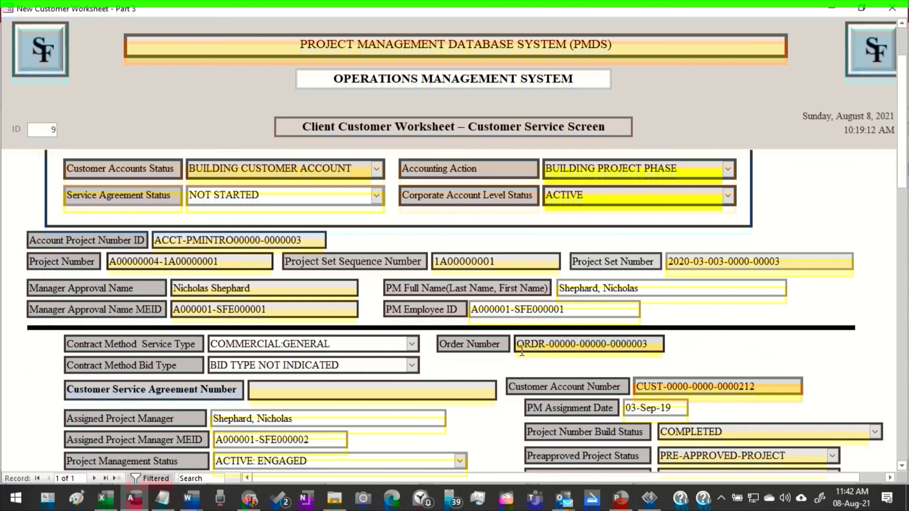
drag(782, 387, 565, 399)
key(shift+Home)
key(ctrl+c)
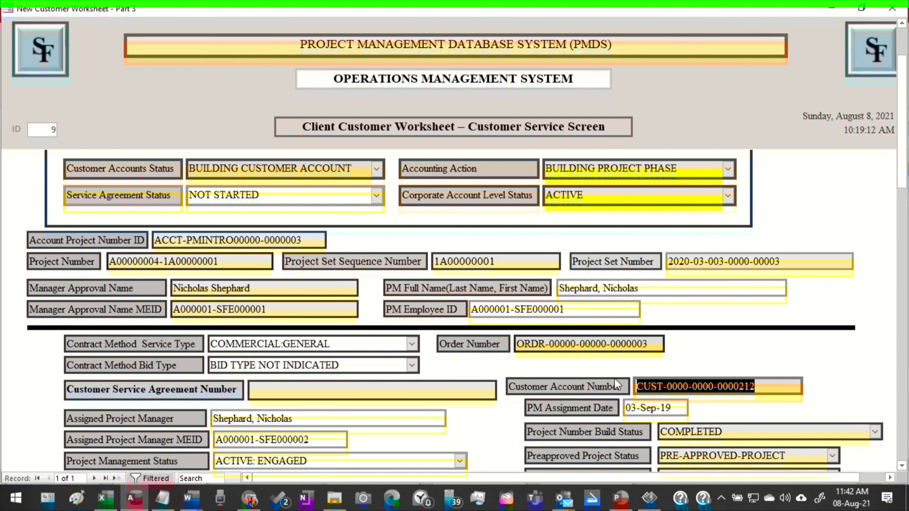
- Return to the New Customer Worksheet - Part 1 form and find the customer's record using the copied customer number
click(837, 11)
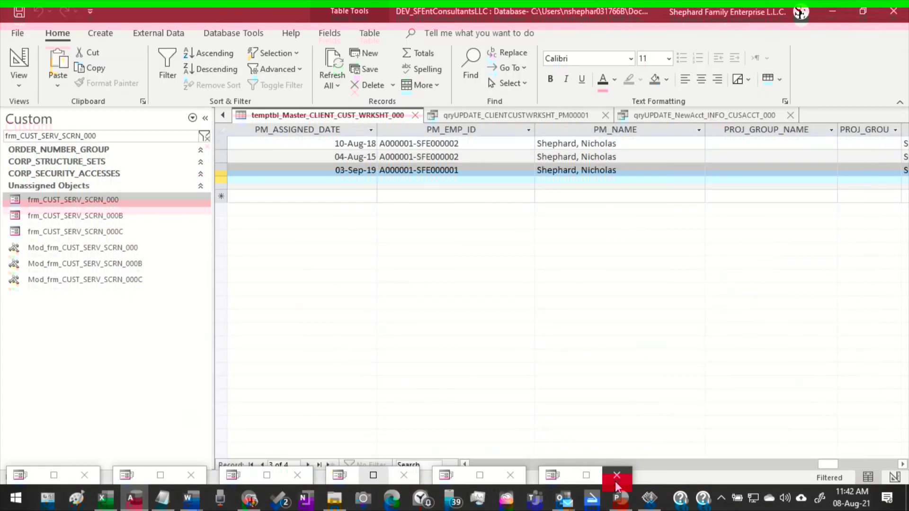
click(592, 474)
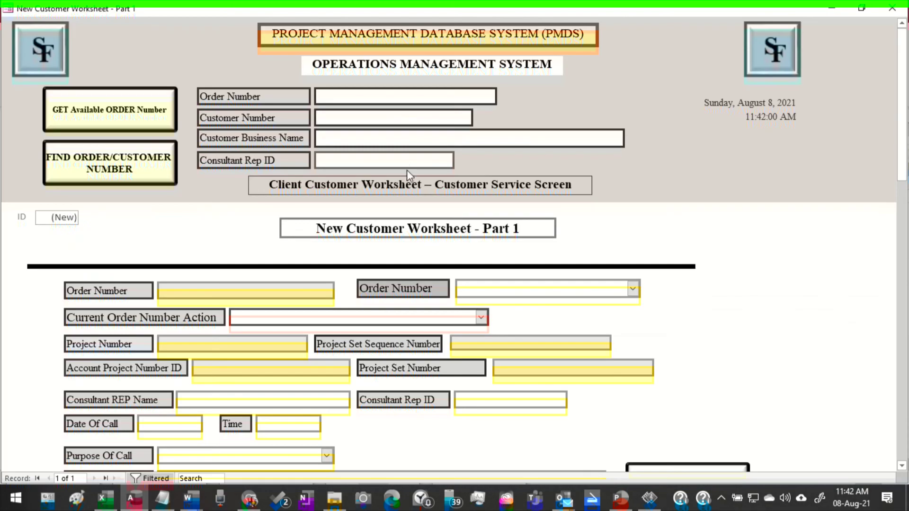
key(ctrl+v)
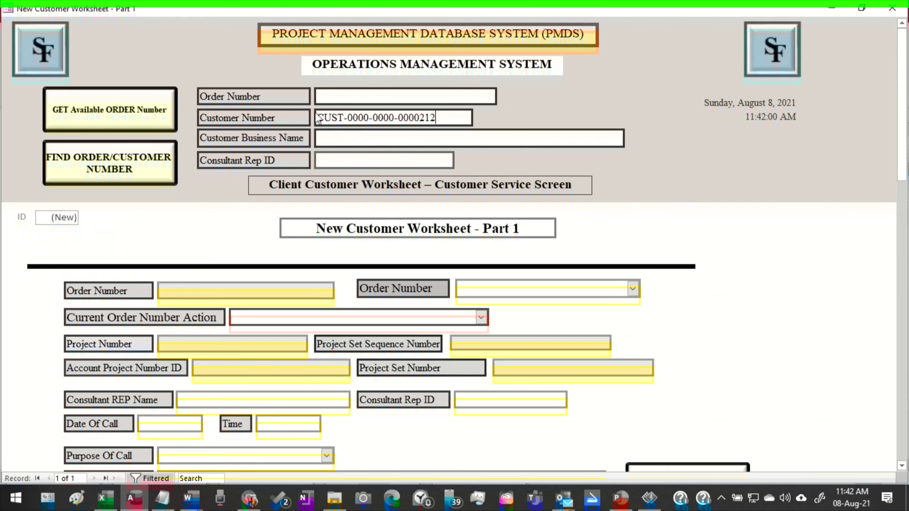
click(95, 166)
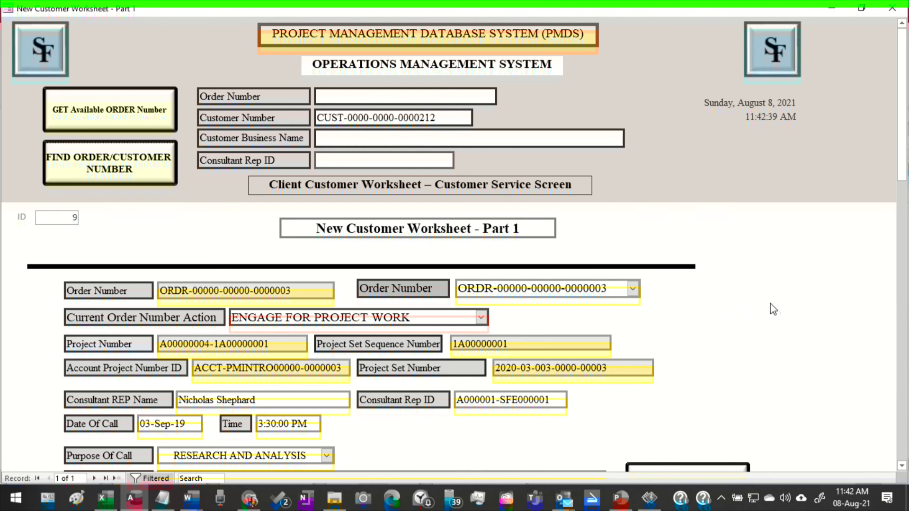
- Review the Part 1 worksheet's call, business and client representative details, and open the Part 2 form
scroll(776, 312, down, 3)
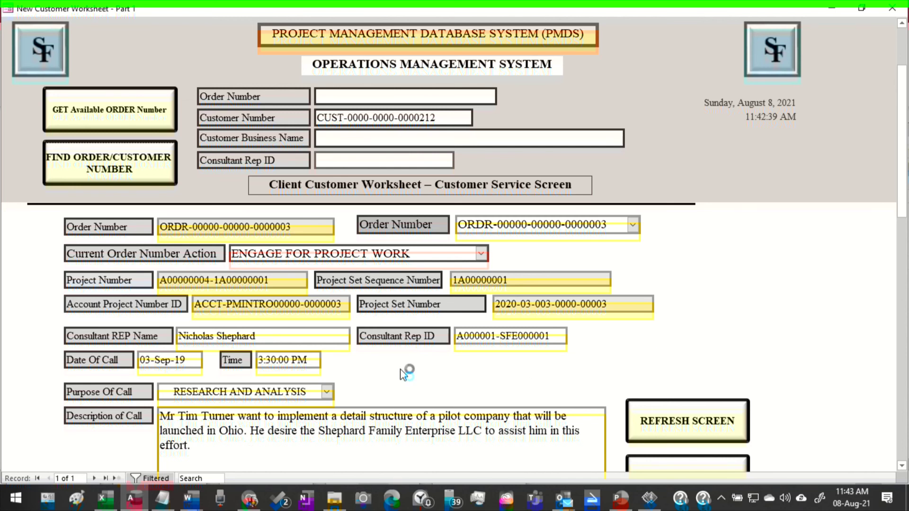
scroll(473, 382, down, 2)
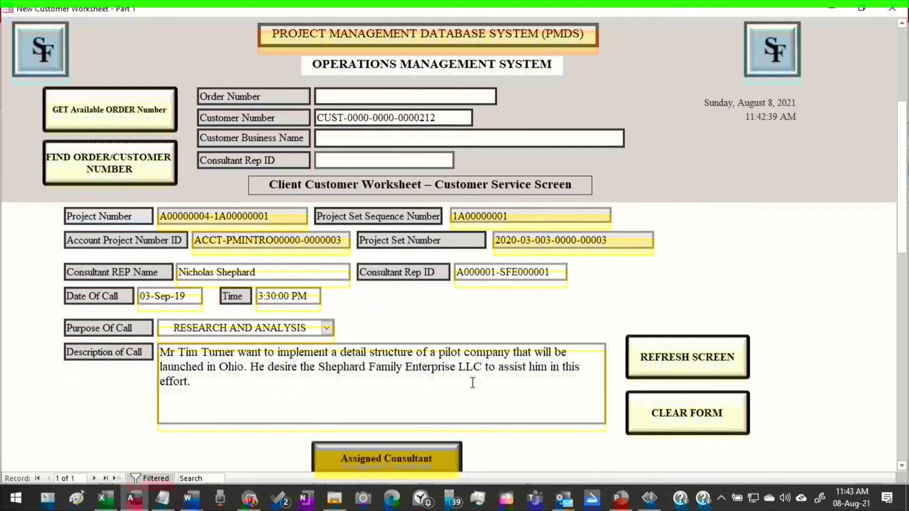
scroll(473, 382, down, 6)
scroll(483, 368, down, 5)
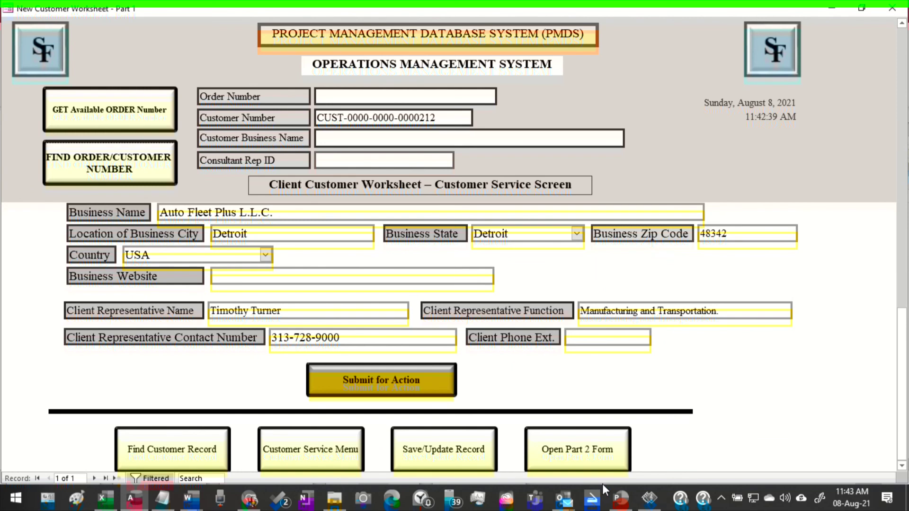
click(595, 457)
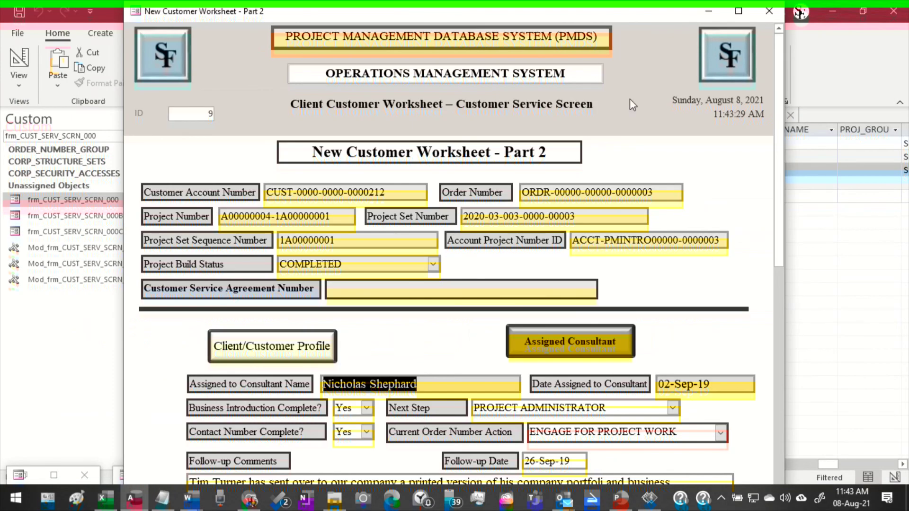
- Review the Part 2 worksheet's consultant assignment and follow-up comments, minimize it, and restore the Customer Accounting Worksheet and Account Approvals form
scroll(628, 132, down, 2)
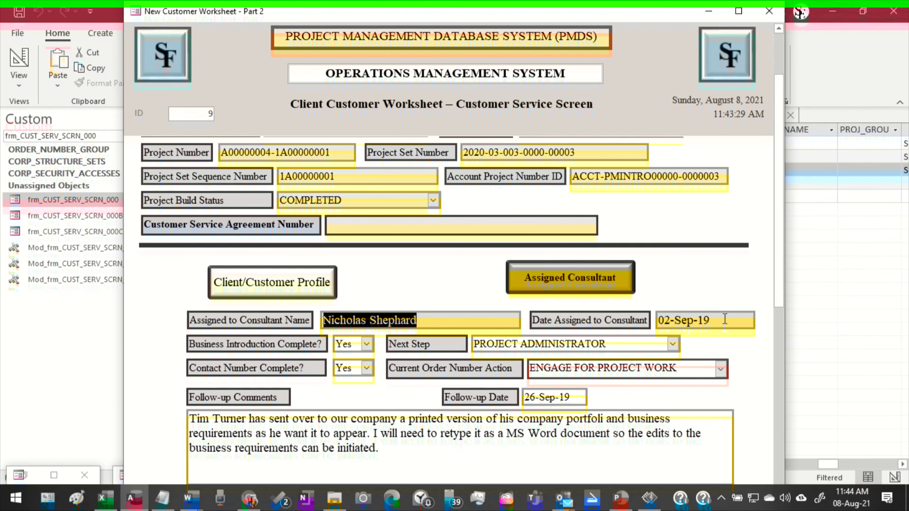
drag(779, 200, 789, 275)
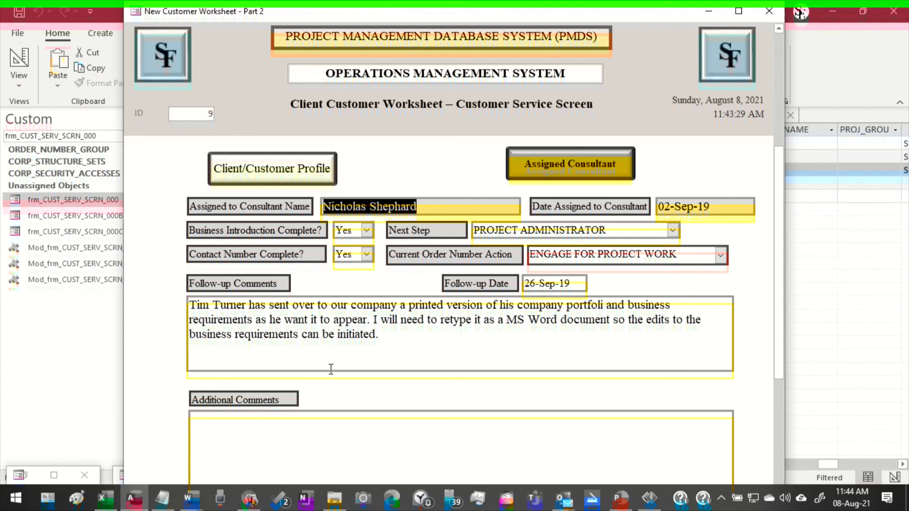
click(708, 11)
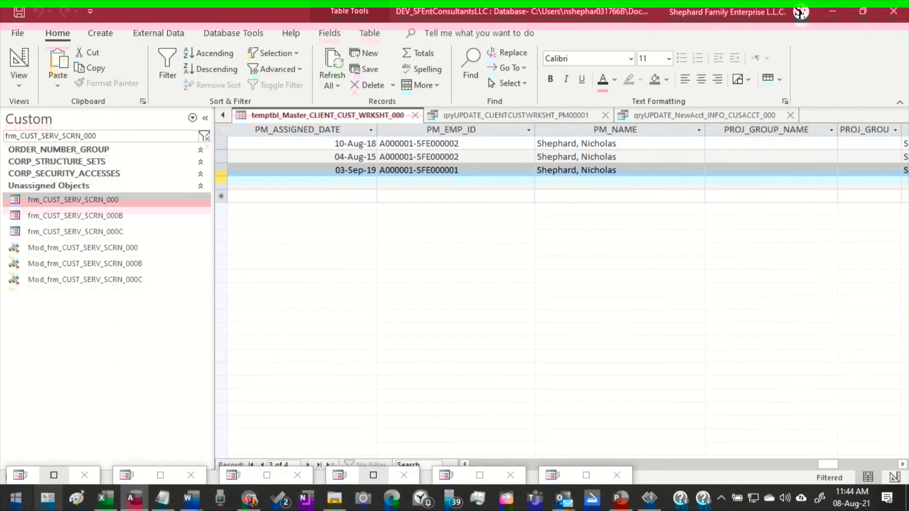
click(54, 477)
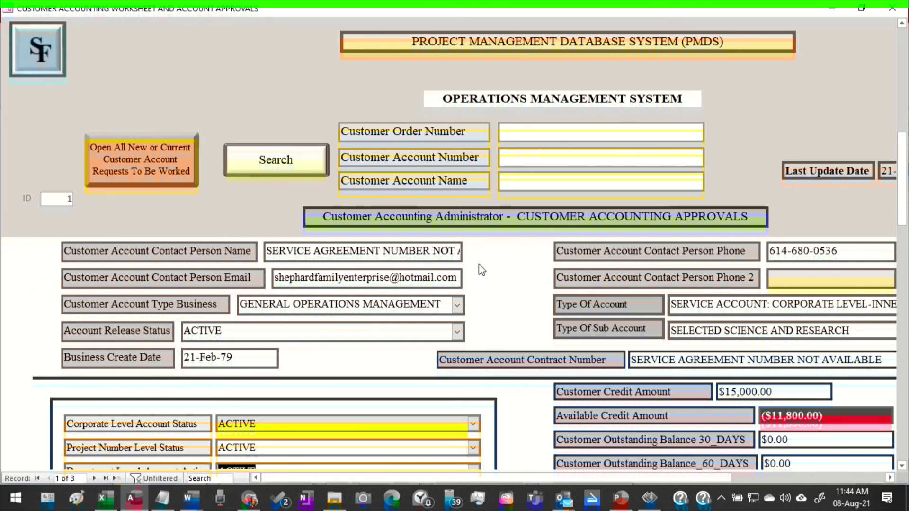
- Examine the accounting form's first record, covering its account statuses, managers, fiscal period, ledger fields and order details
scroll(479, 267, down, 3)
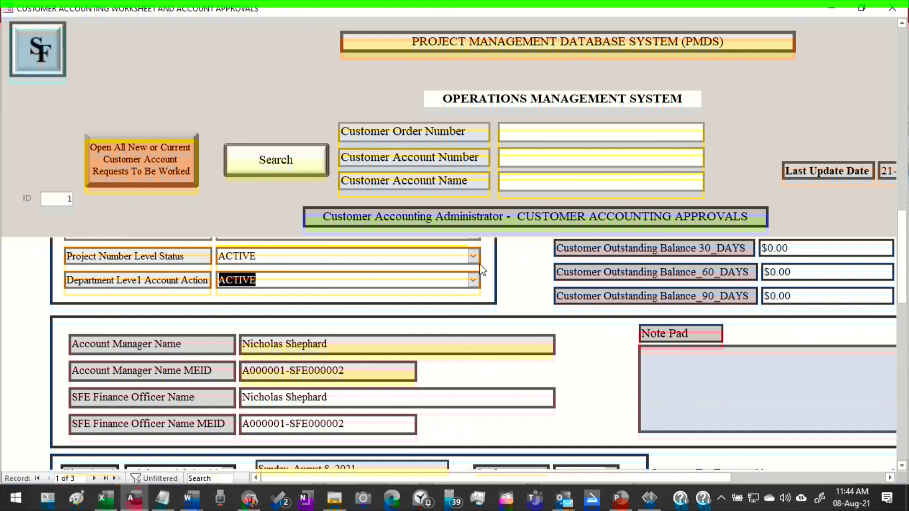
scroll(482, 269, down, 3)
scroll(481, 269, down, 3)
scroll(486, 266, up, 3)
scroll(490, 268, up, 2)
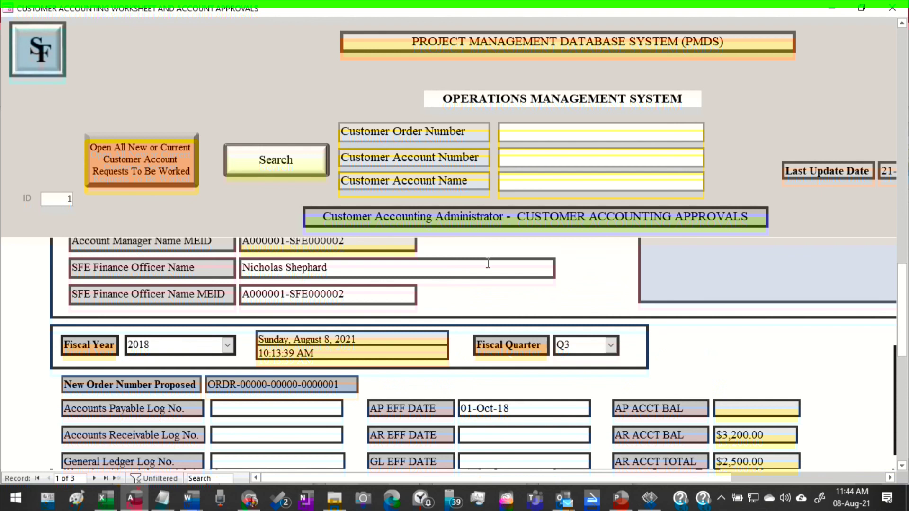
scroll(487, 264, up, 3)
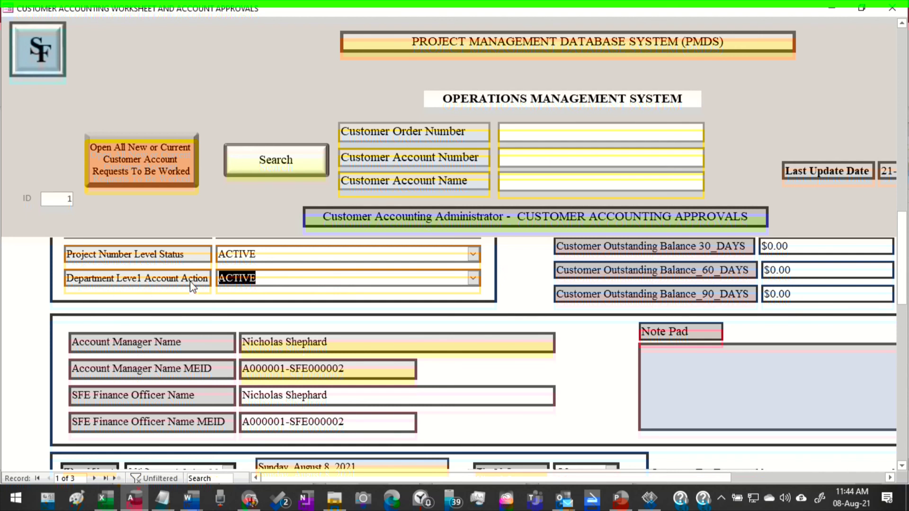
scroll(352, 309, up, 3)
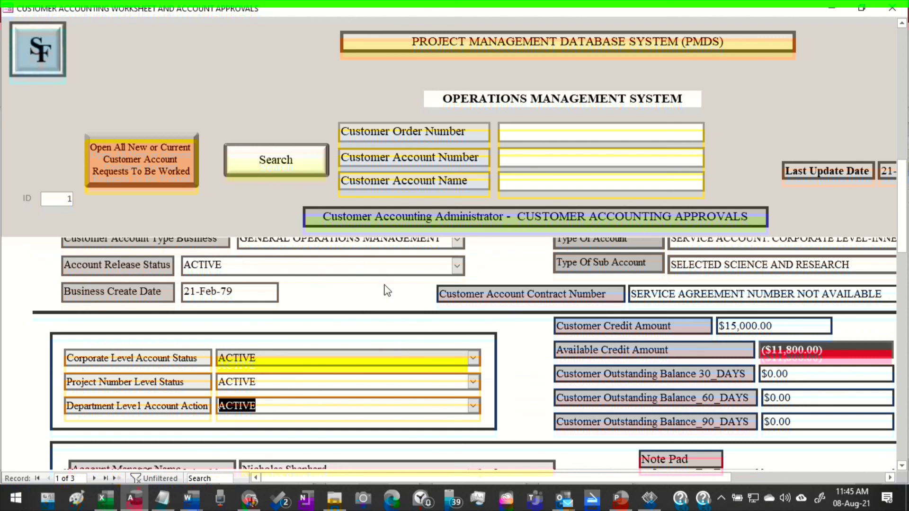
scroll(386, 288, up, 1)
scroll(386, 284, up, 3)
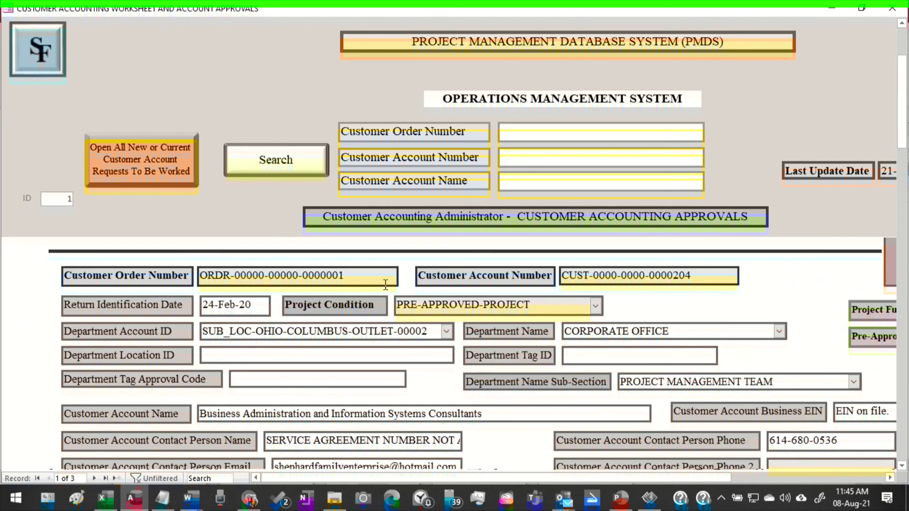
drag(369, 480, 295, 502)
- Find the customer's accounting record by searching with the copied customer account number
scroll(561, 331, down, 6)
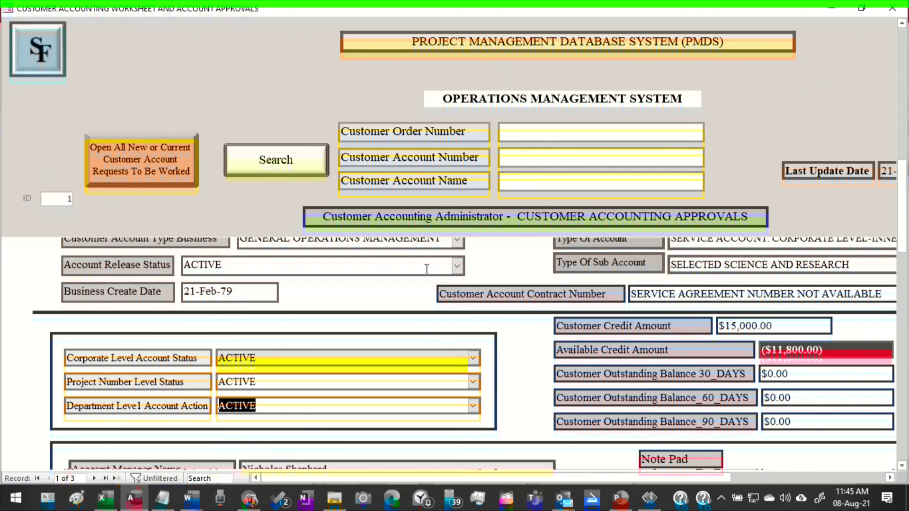
click(562, 159)
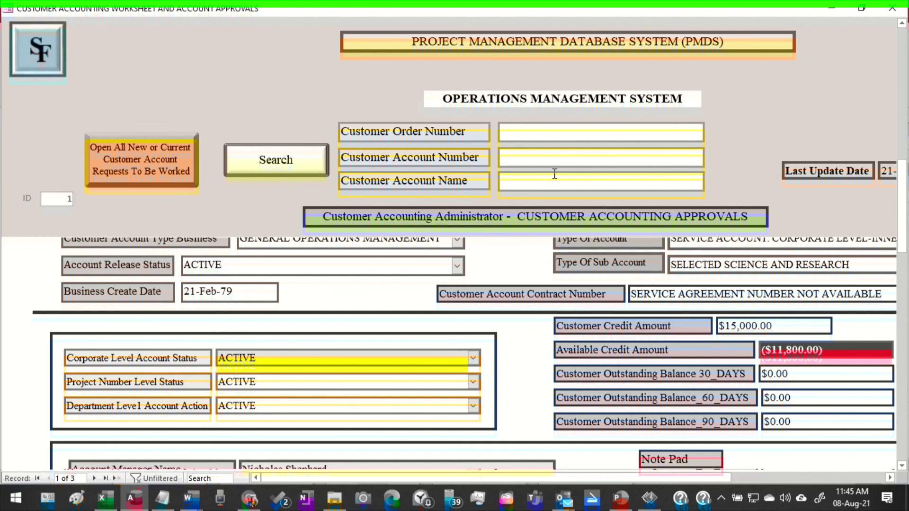
key(ctrl+v)
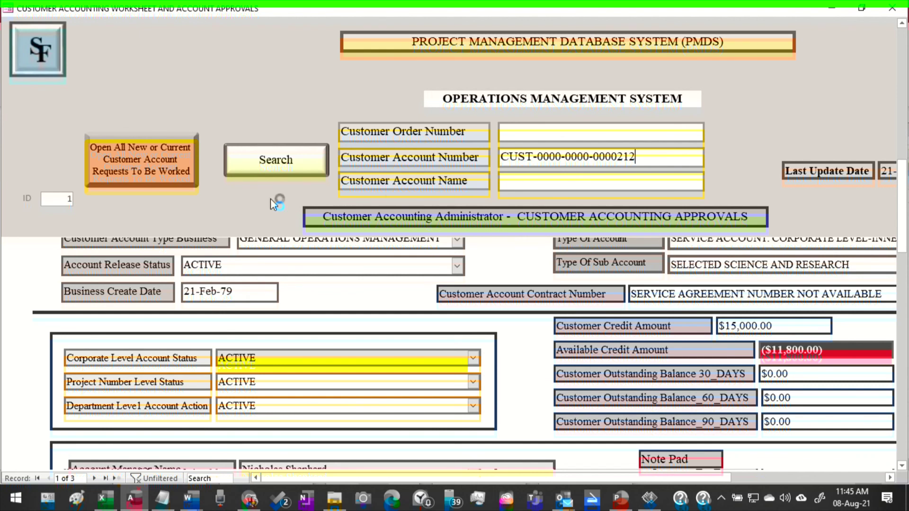
click(256, 174)
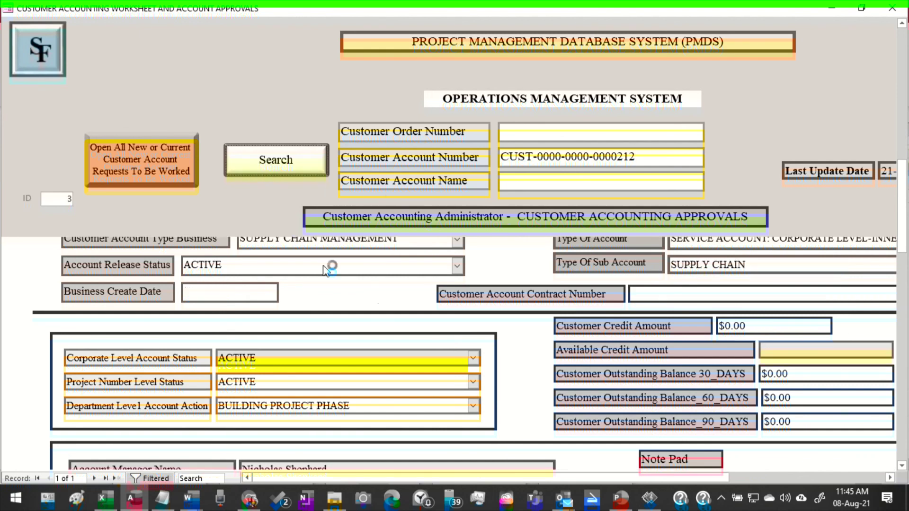
- Examine the found record's order, department and contact details, project condition, and project funding and pre-approval statuses
scroll(384, 303, up, 1)
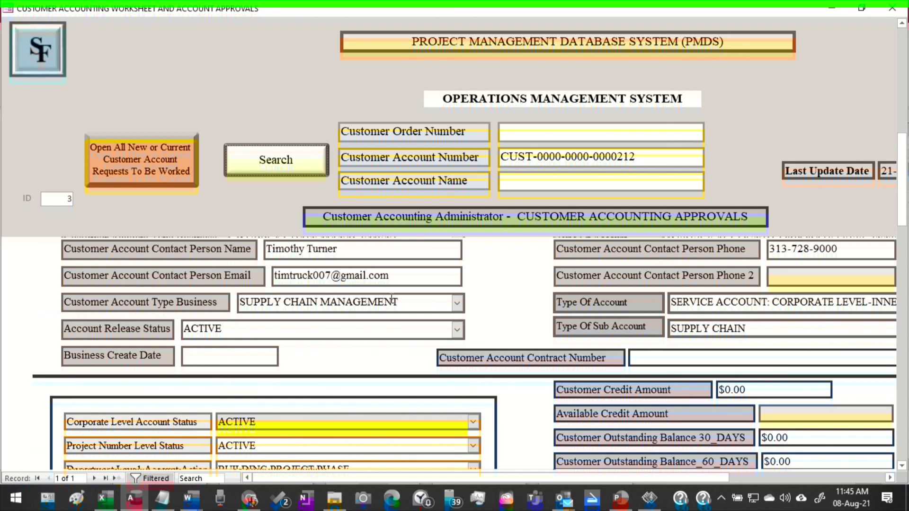
scroll(391, 298, up, 2)
scroll(391, 297, up, 1)
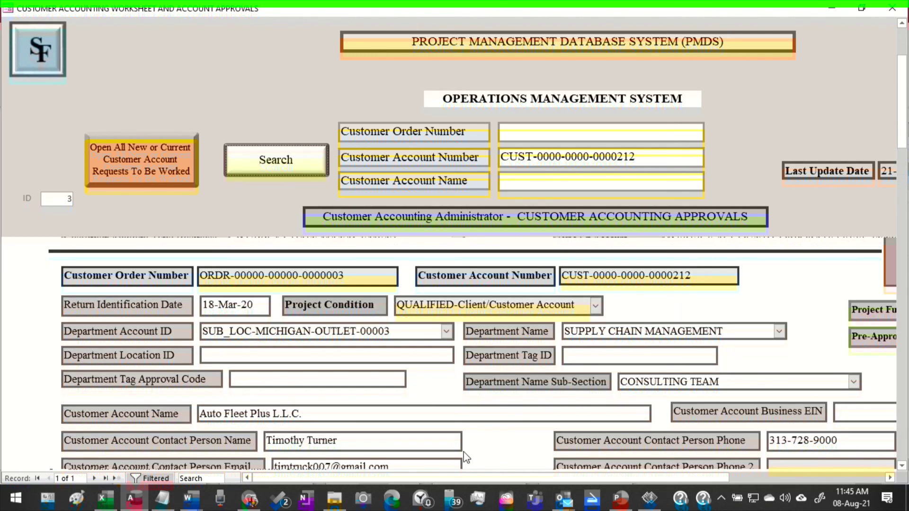
drag(356, 473, 621, 499)
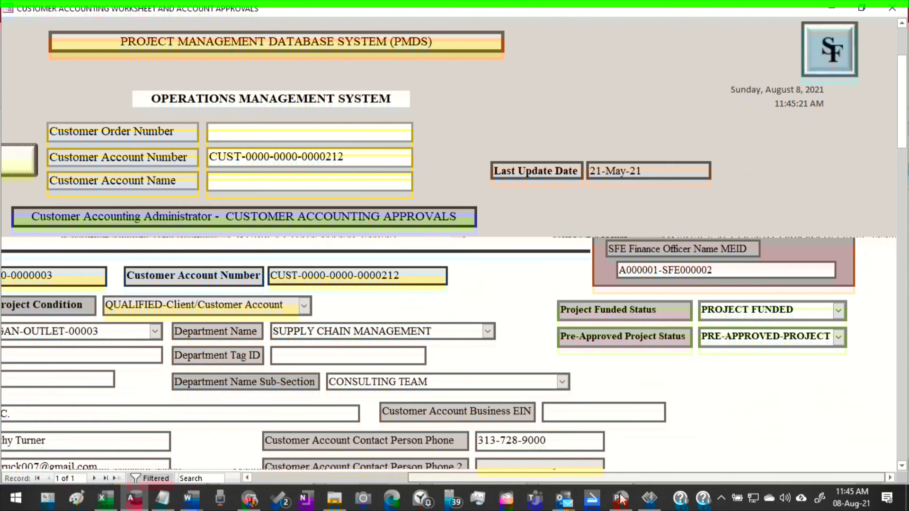
scroll(729, 360, down, 2)
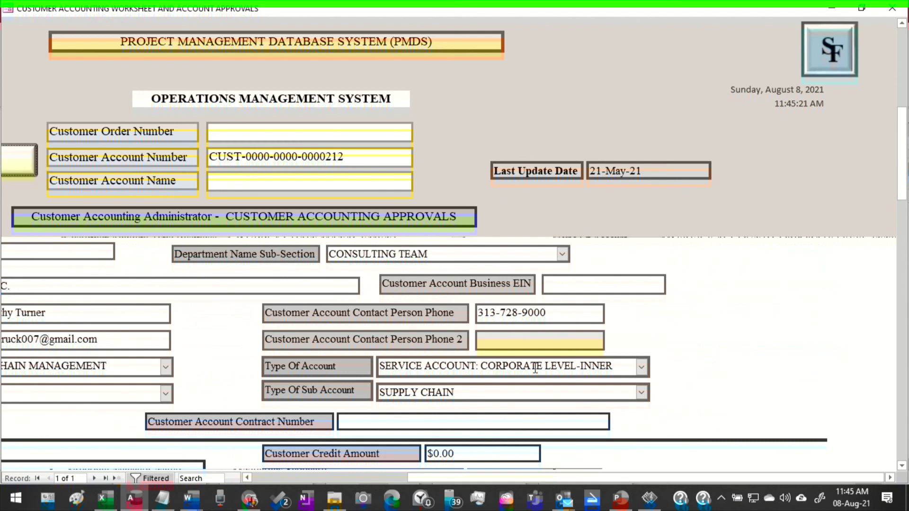
drag(461, 479, 369, 506)
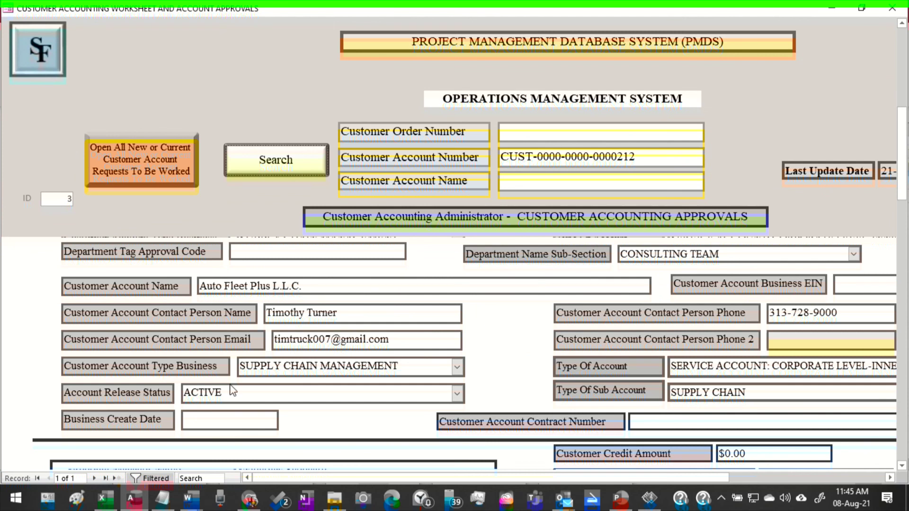
scroll(361, 331, up, 2)
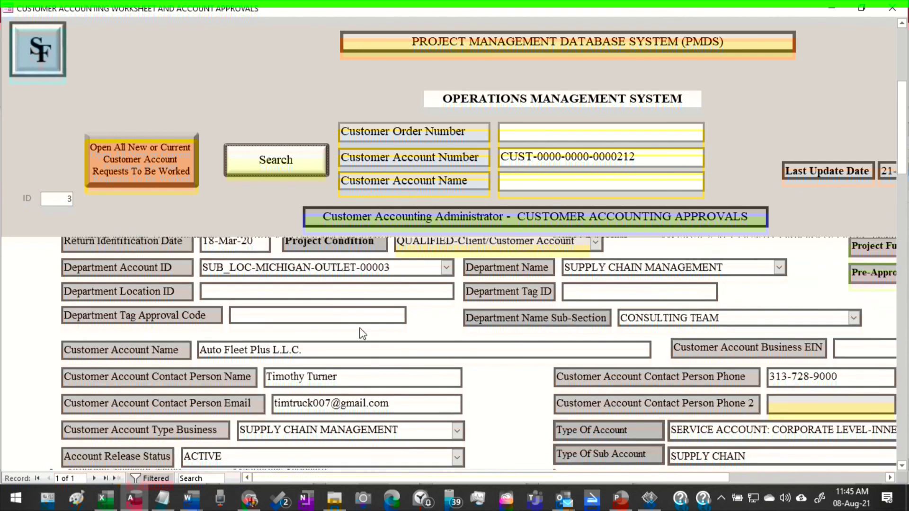
scroll(361, 329, down, 2)
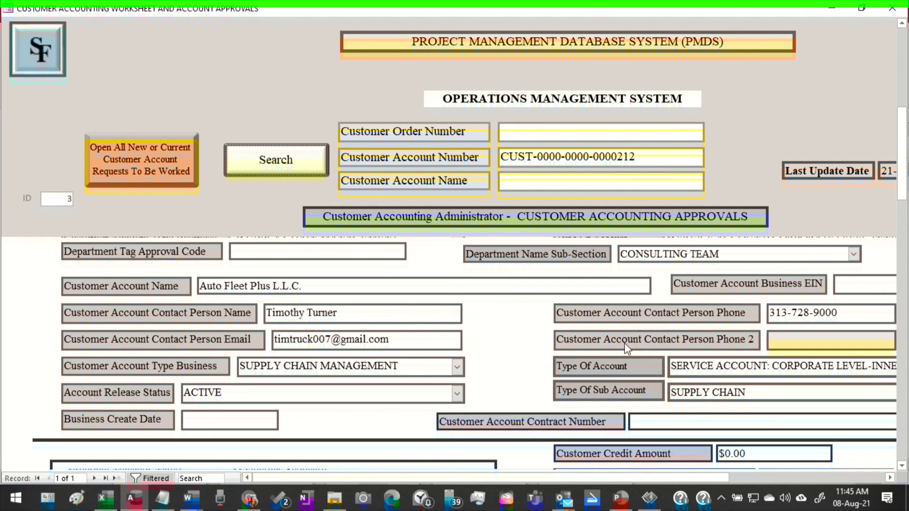
- Examine the record's account status levels, manager and finance officer details, fiscal period, ledger fields, and account processing and update controls
scroll(778, 372, down, 2)
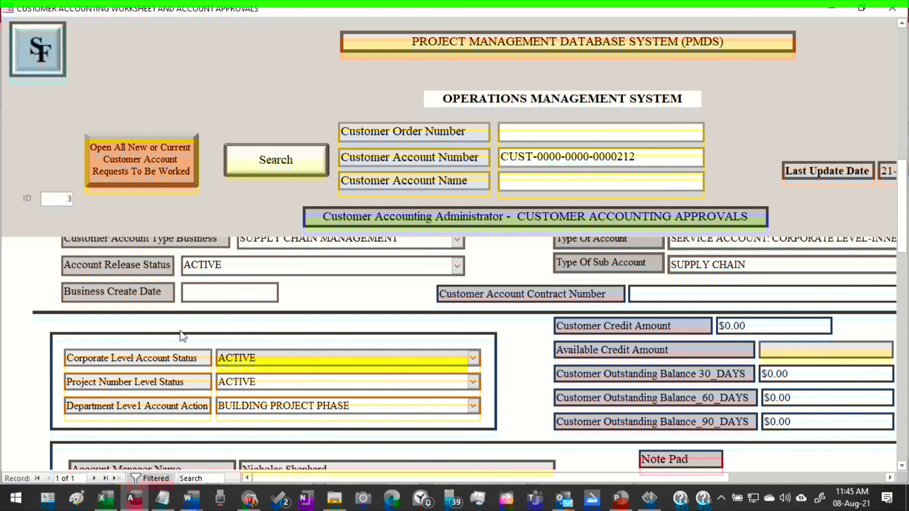
scroll(502, 337, down, 2)
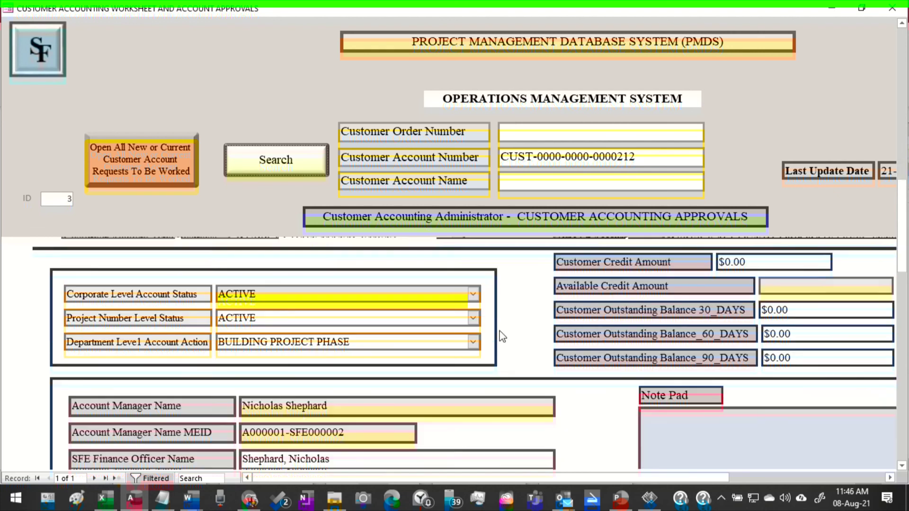
scroll(502, 336, down, 4)
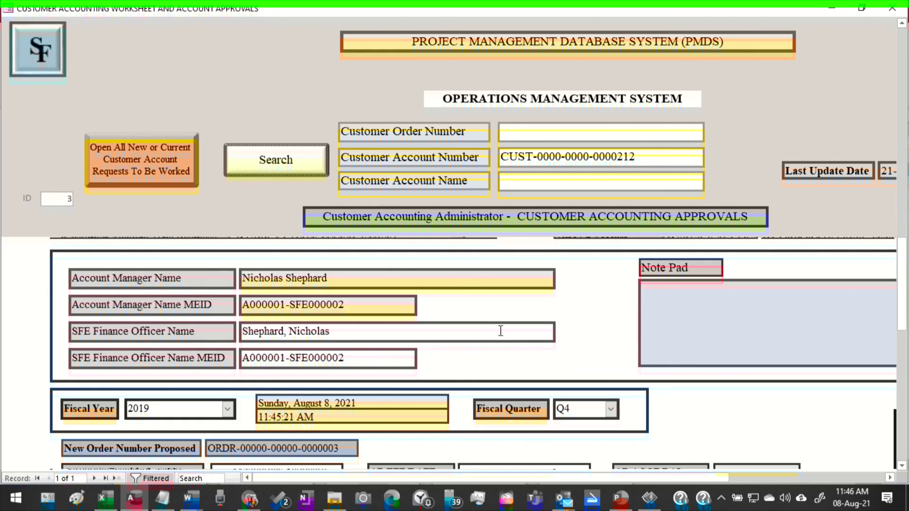
scroll(501, 331, down, 4)
scroll(500, 331, down, 2)
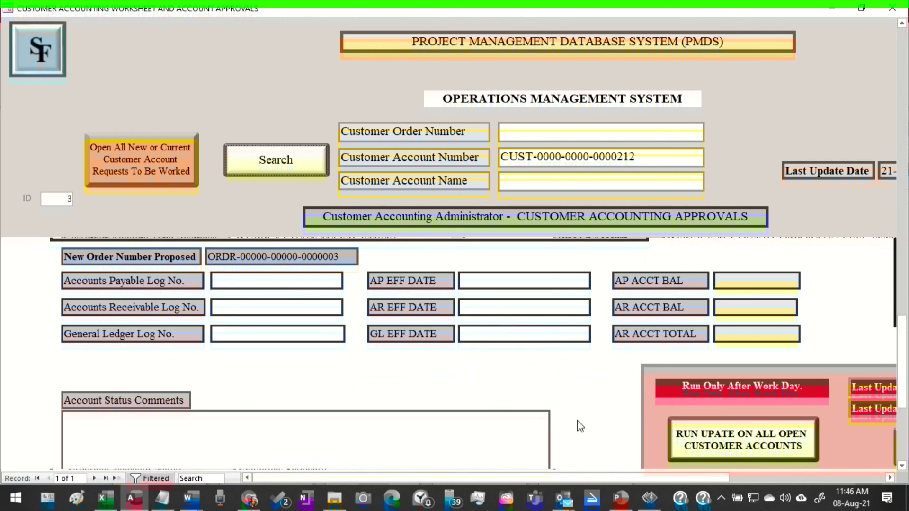
drag(484, 478, 666, 414)
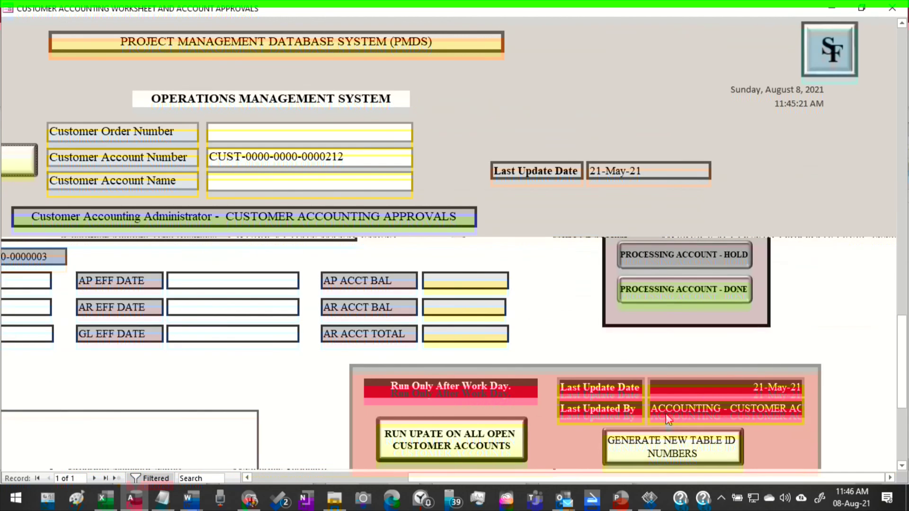
scroll(656, 362, up, 2)
scroll(578, 355, up, 2)
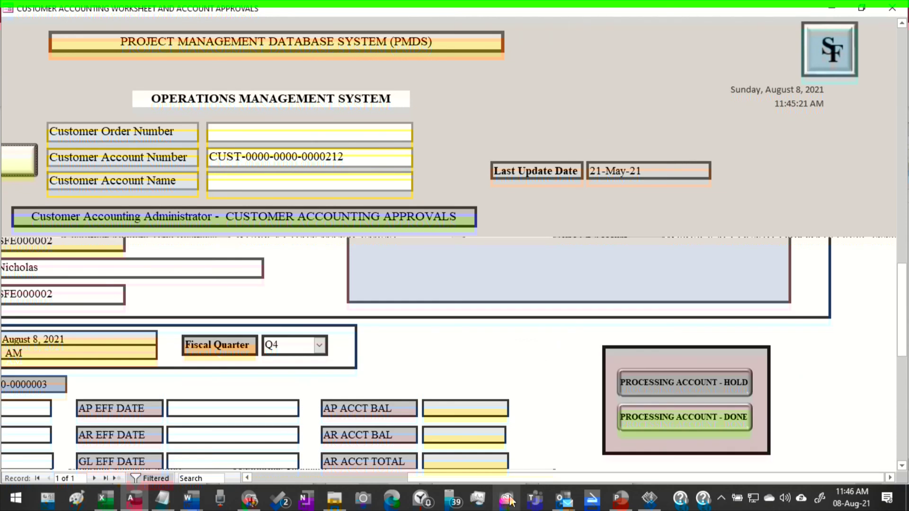
- Examine the customer's credit and outstanding balance fields, and view the Project Number Level Status options without changing the selection
drag(511, 478, 427, 477)
scroll(731, 368, up, 1)
scroll(734, 371, up, 3)
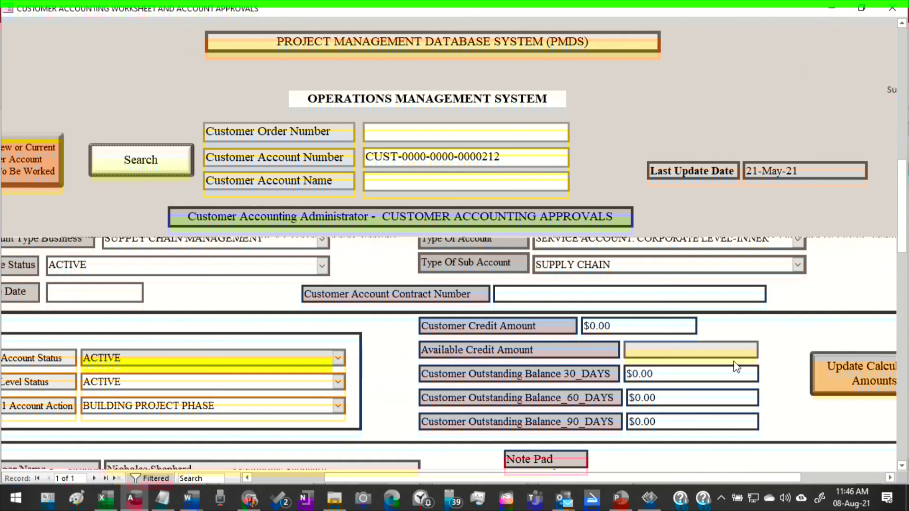
scroll(735, 368, up, 1)
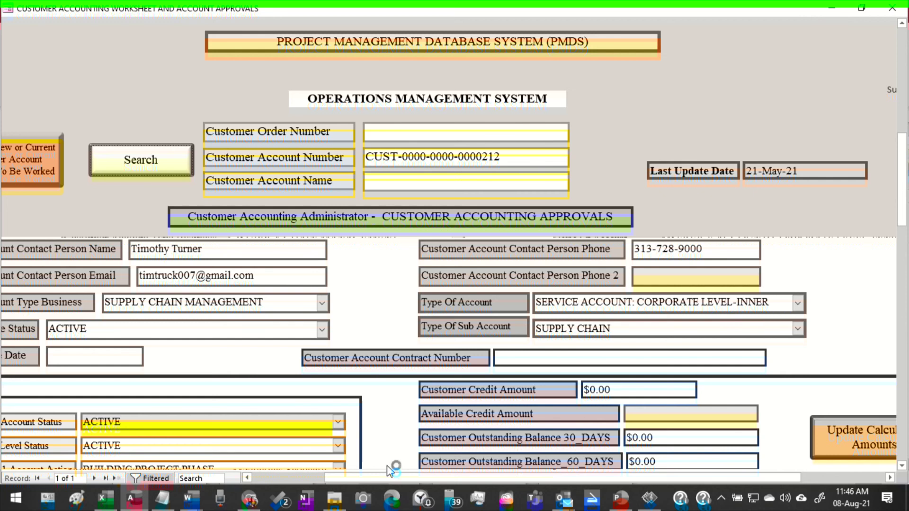
drag(485, 479, 412, 479)
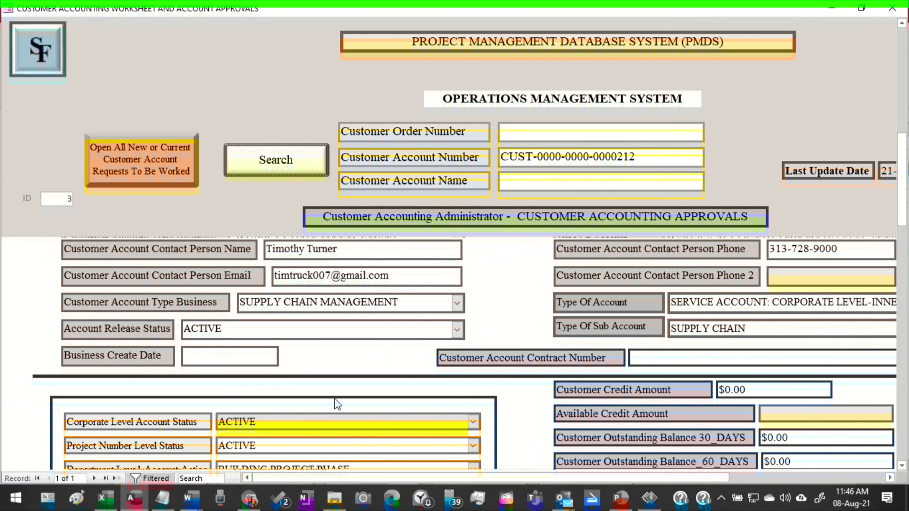
scroll(338, 400, down, 2)
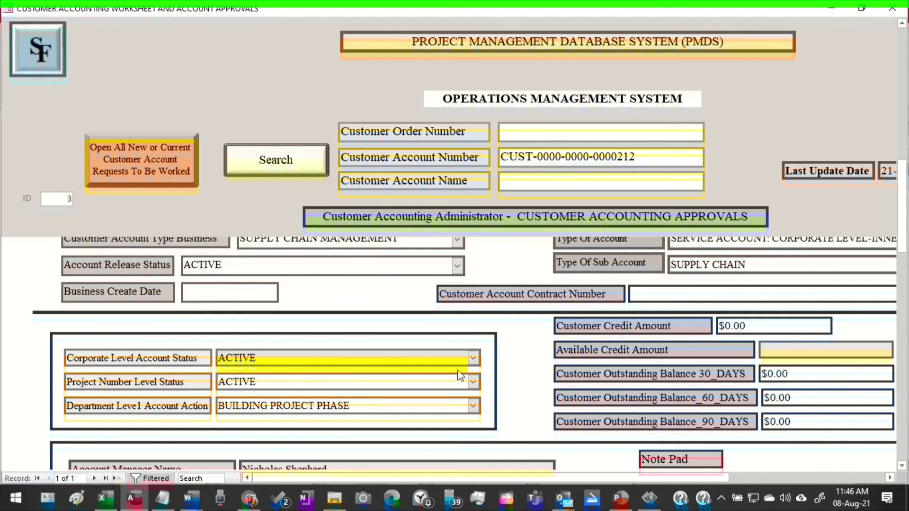
click(473, 383)
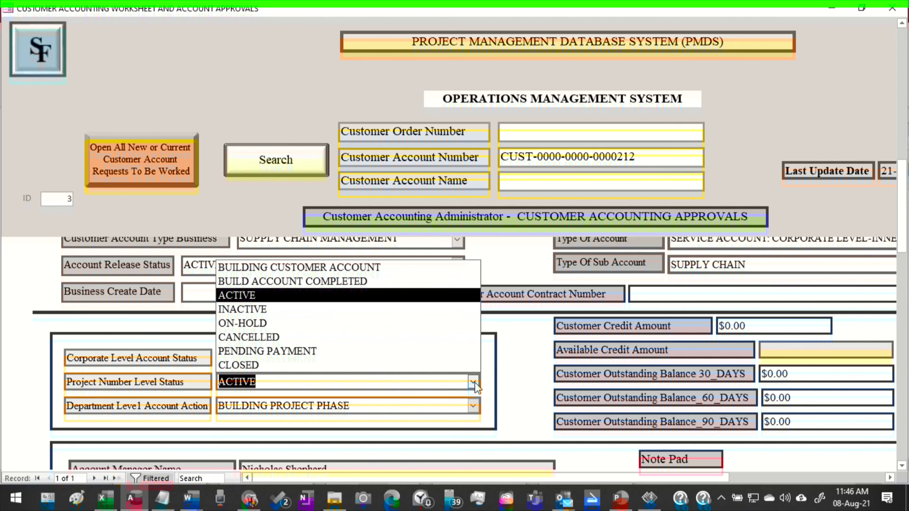
click(515, 265)
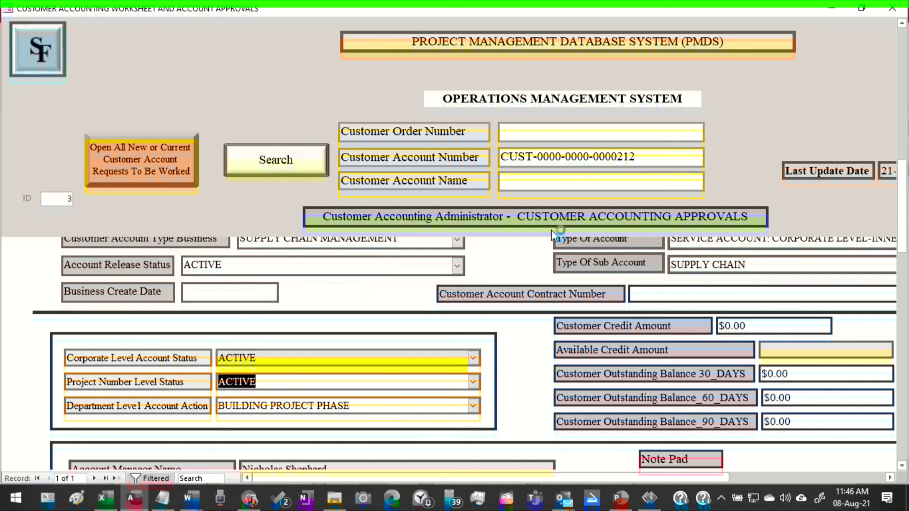
- Minimize the accounting form, restore the New Customer Worksheet - Part 3 form, and show its account and service agreement statuses
click(836, 9)
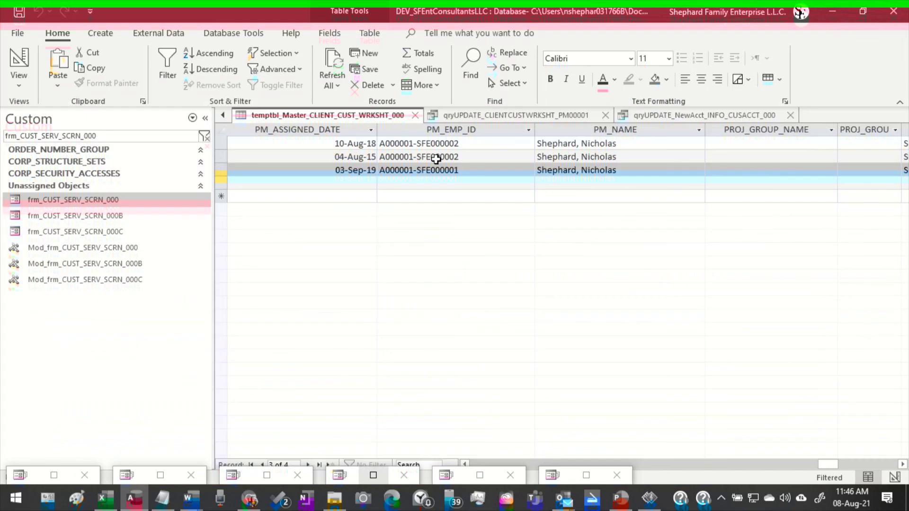
click(267, 476)
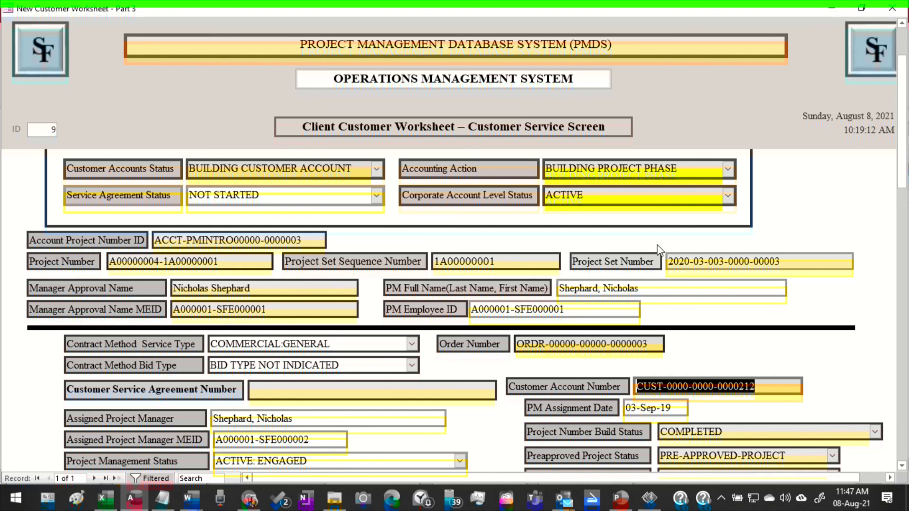
scroll(658, 249, up, 2)
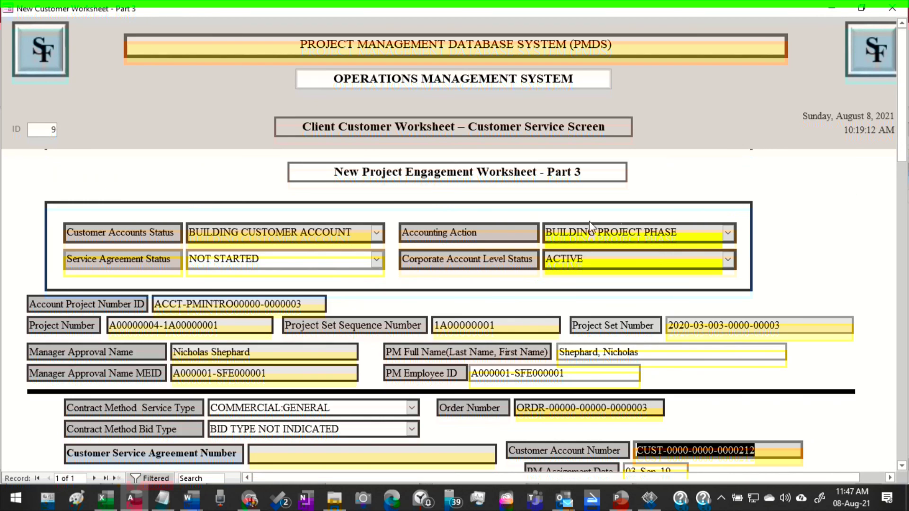
- Examine the Part 3 worksheet's contract and project manager details, and view the Project Management Status options without changing the selection
scroll(661, 238, down, 2)
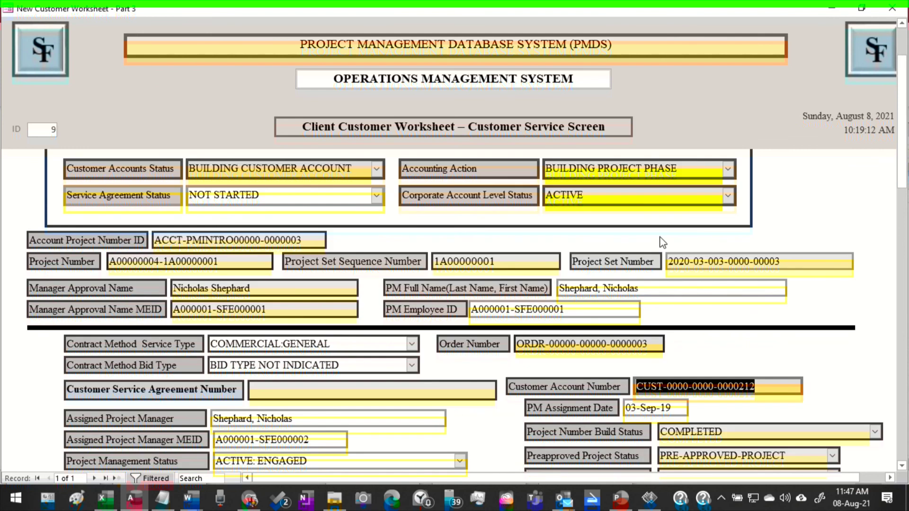
scroll(662, 243, down, 4)
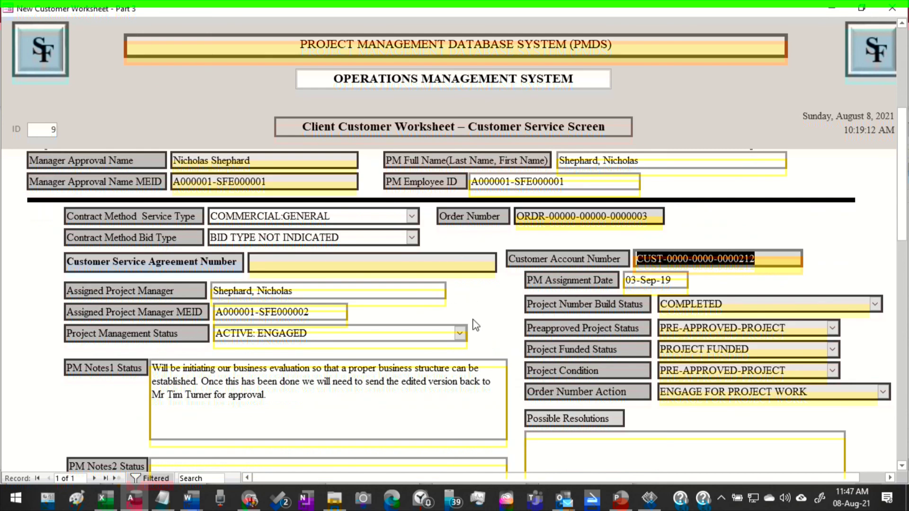
click(460, 334)
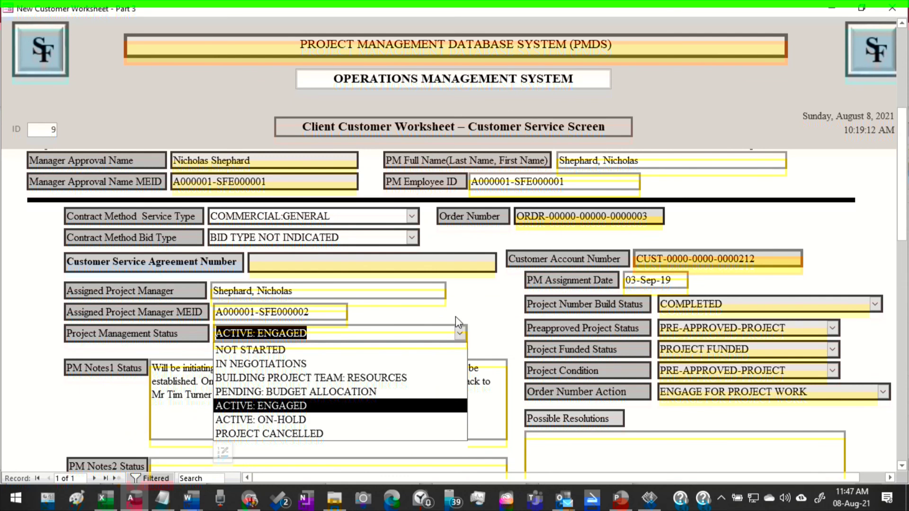
click(488, 289)
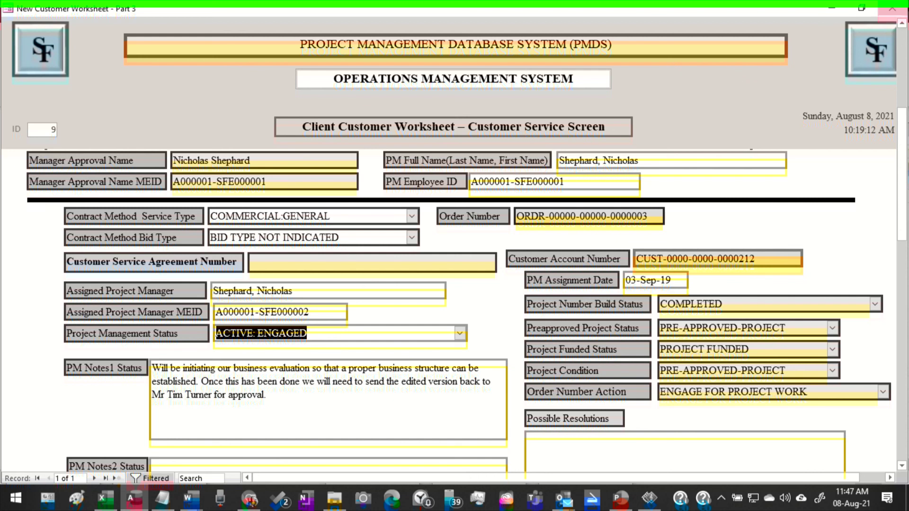
- Switch to the Project Management Introduction Sheet and examine its project manager, status, notes, plan phase date and business discussion fields
click(826, 10)
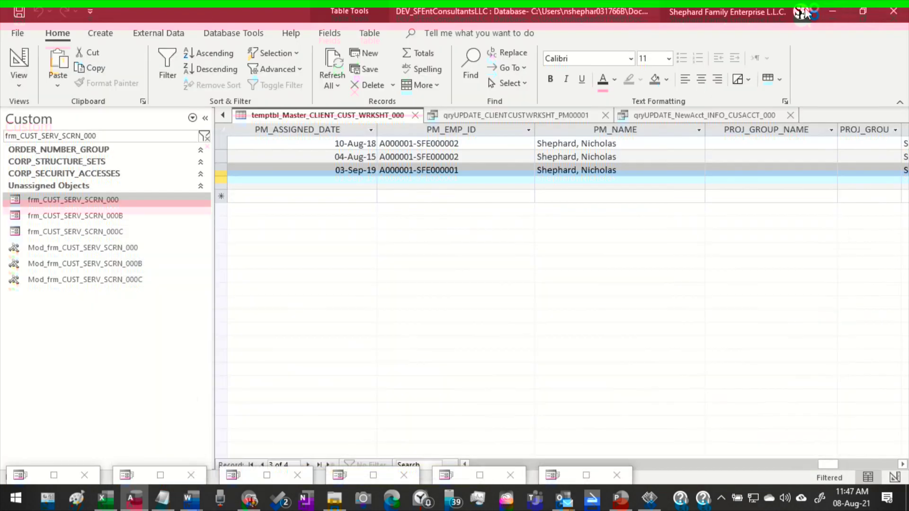
click(375, 482)
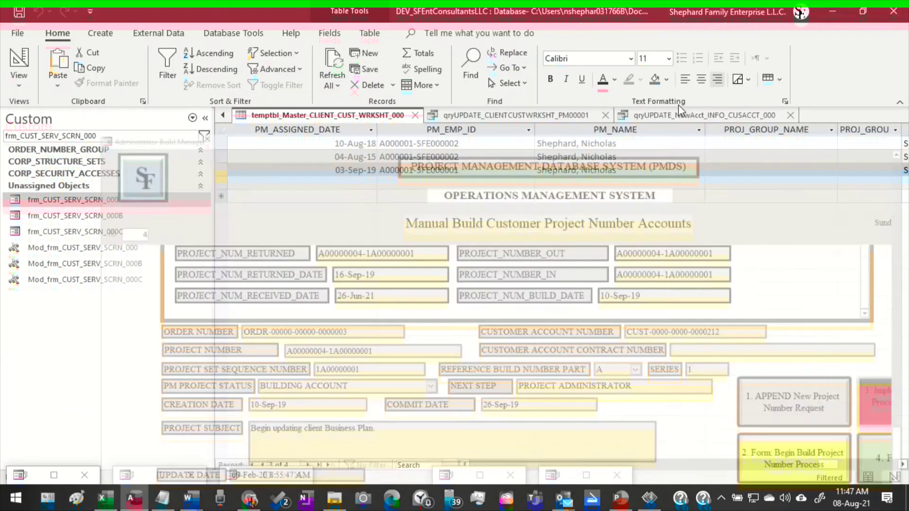
click(831, 7)
click(161, 475)
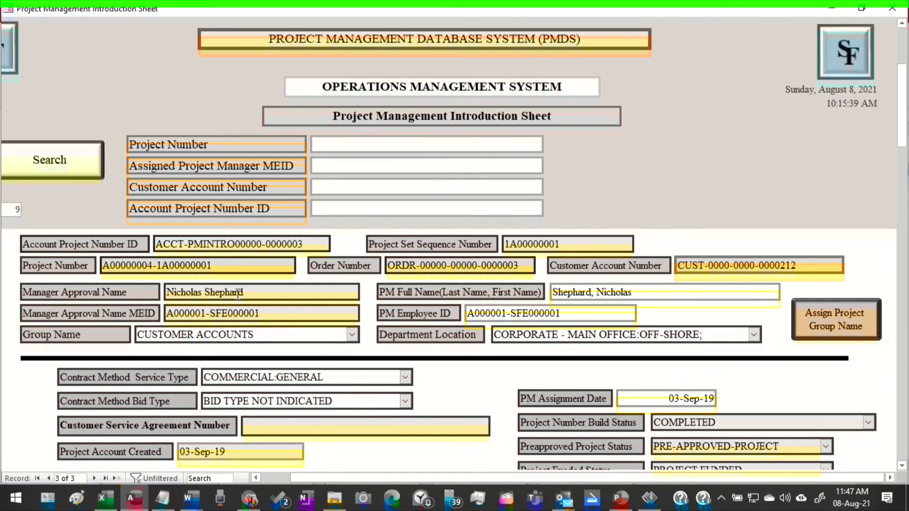
scroll(238, 316, down, 3)
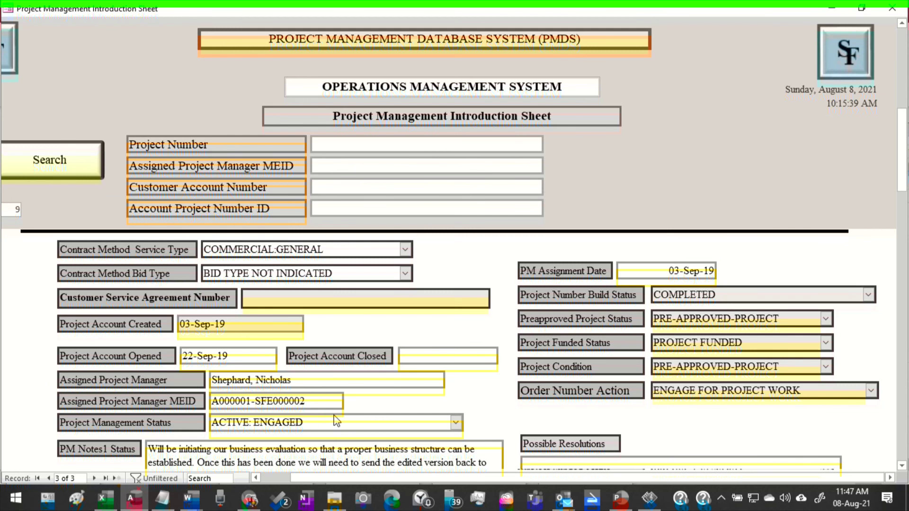
scroll(342, 407, down, 3)
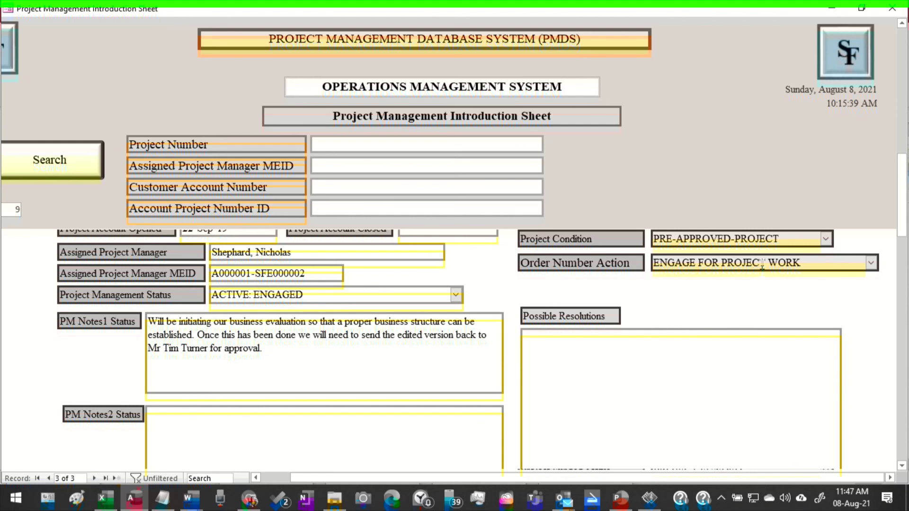
scroll(687, 284, down, 3)
scroll(647, 288, down, 2)
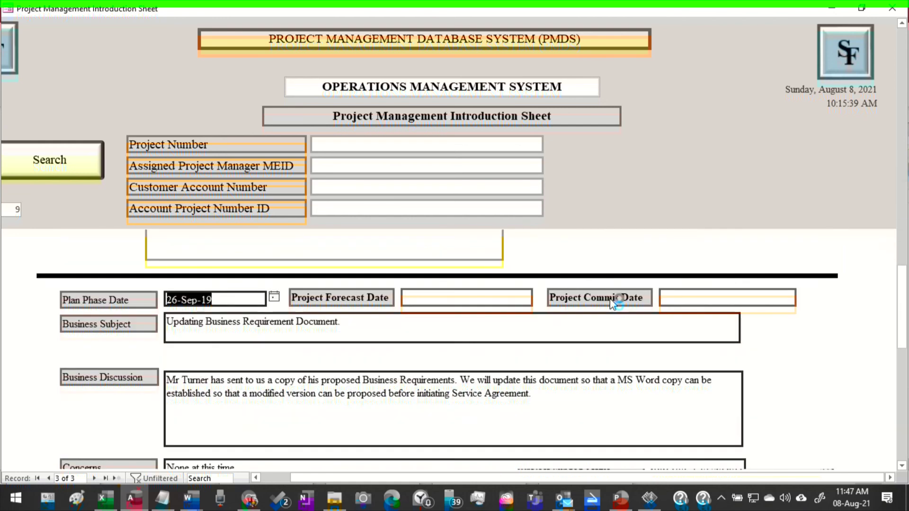
scroll(612, 303, down, 2)
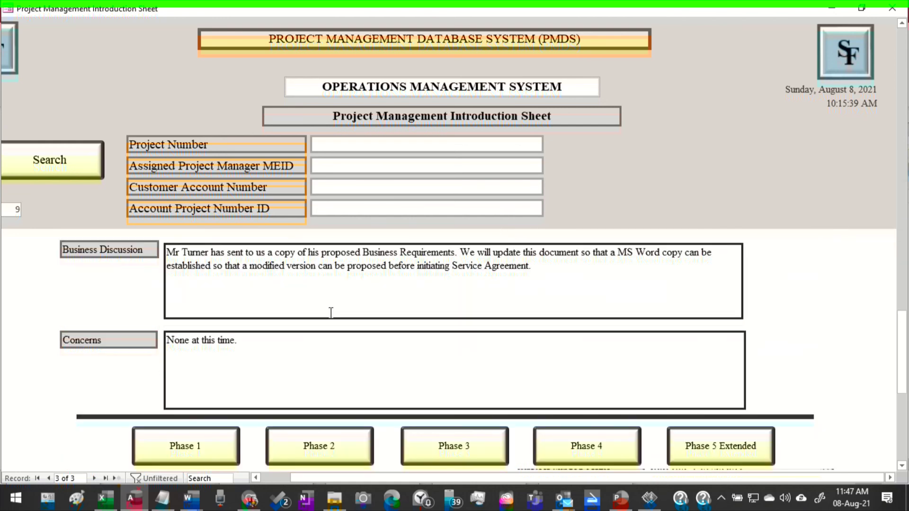
- Return to the New Customer Worksheet - Part 3 form and review its project build, pre-approval, funding and order action statuses
click(832, 9)
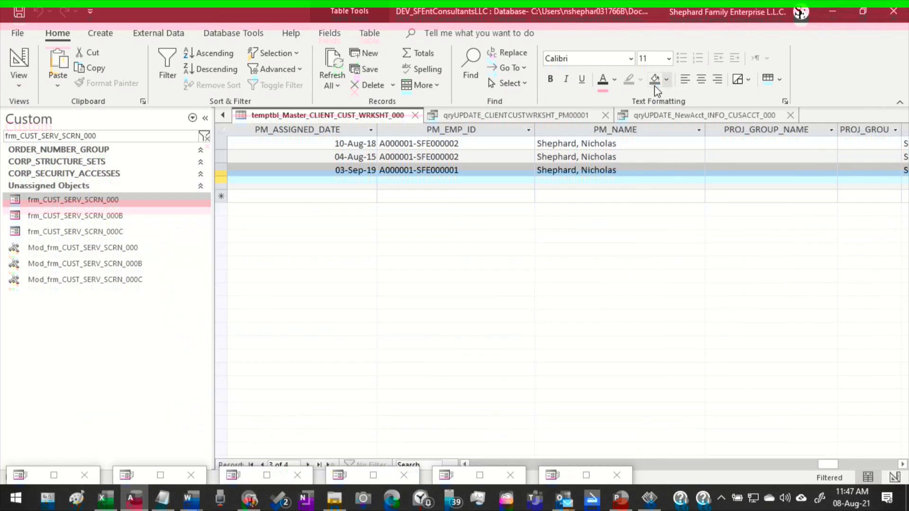
click(273, 476)
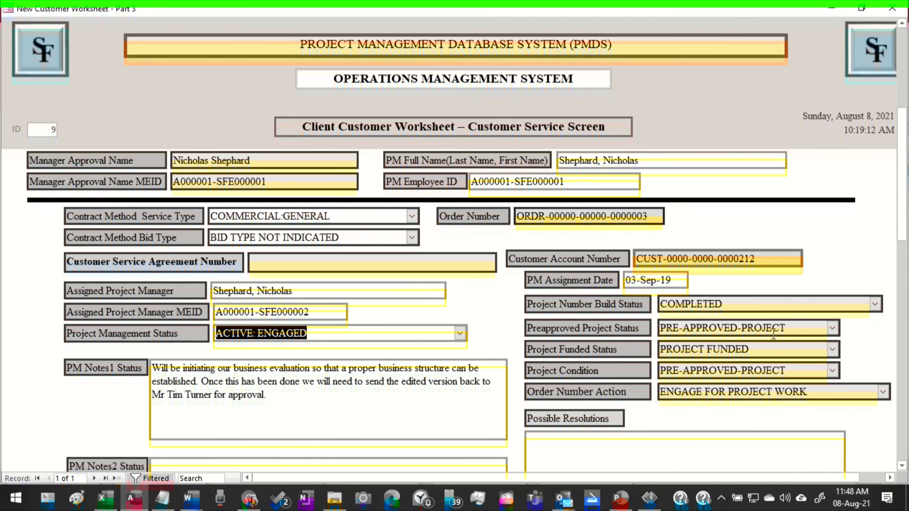
click(833, 7)
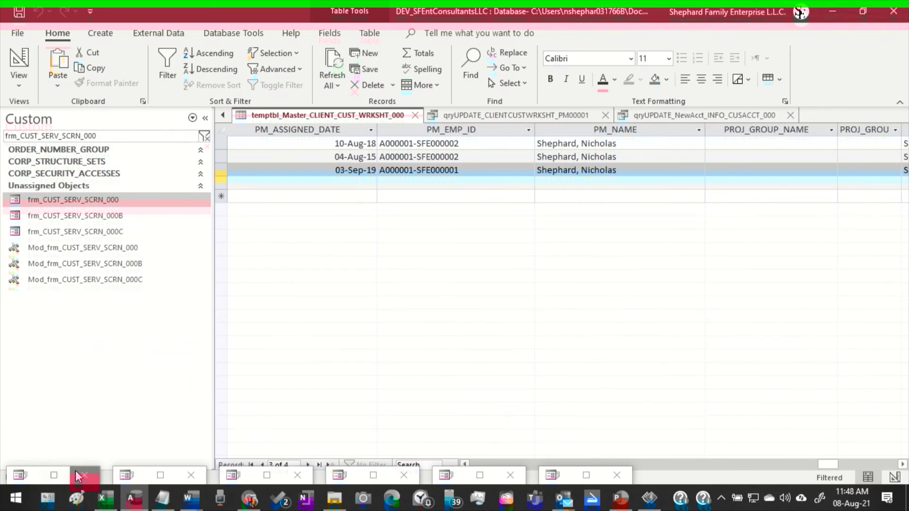
- Restore the customer accounting approvals form and examine its contact, account type, finance officer, fiscal period, ledger and account update sections
click(59, 473)
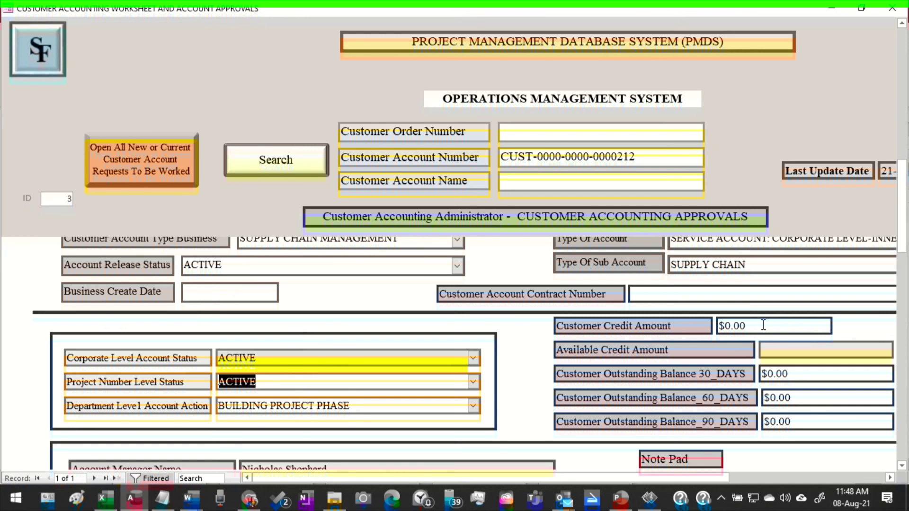
scroll(417, 323, up, 1)
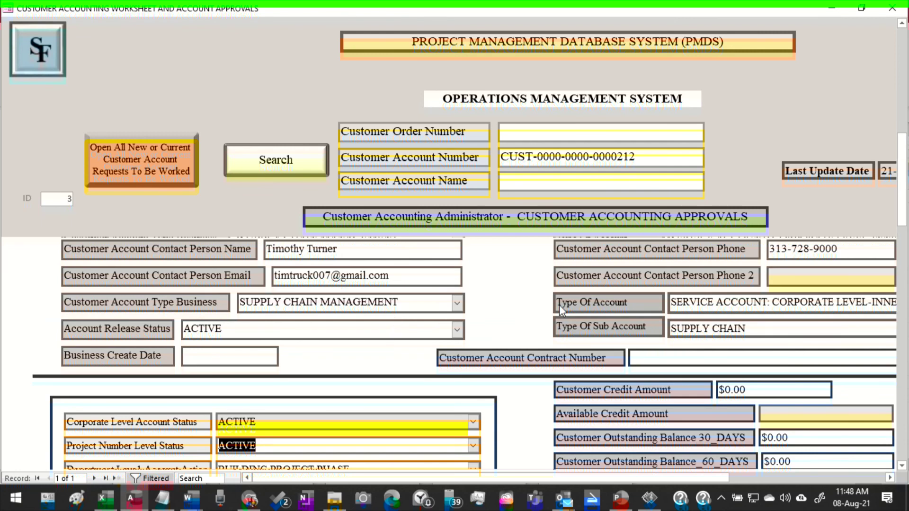
scroll(562, 305, down, 3)
scroll(561, 305, down, 2)
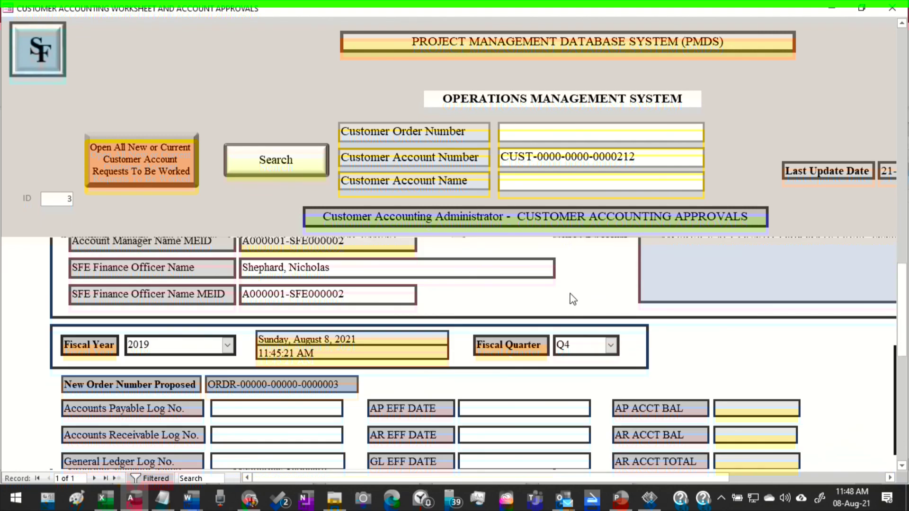
scroll(581, 291, down, 1)
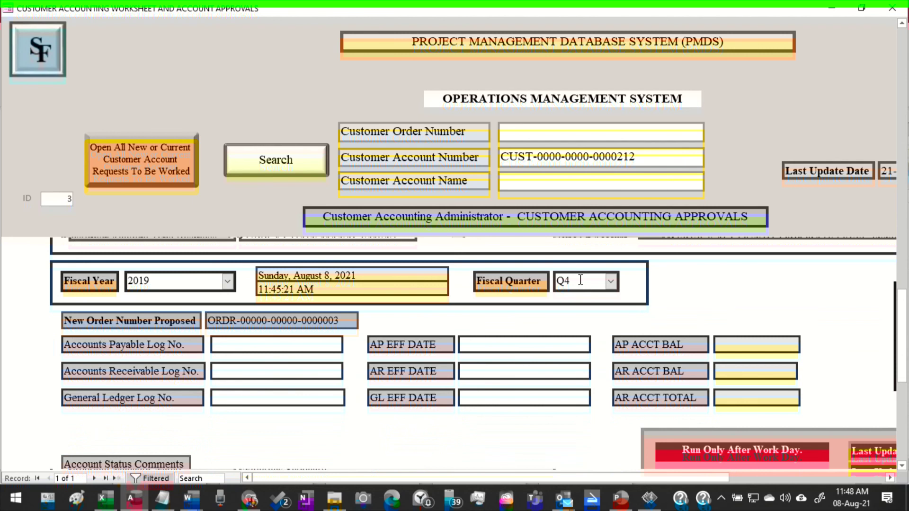
scroll(580, 279, down, 2)
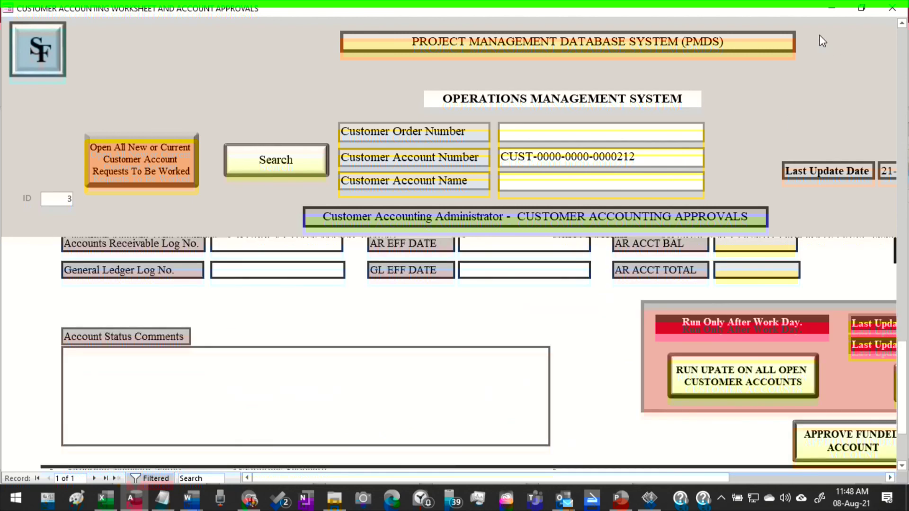
scroll(455, 391, up, 2)
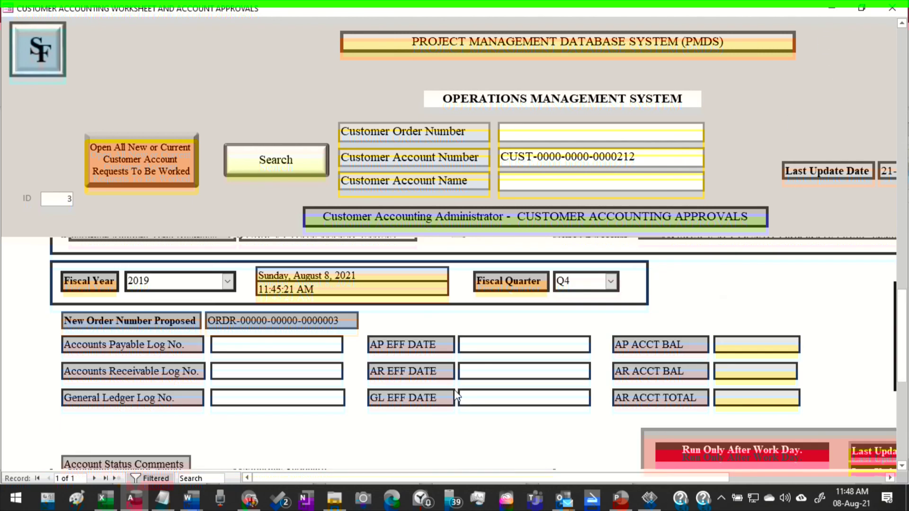
click(834, 8)
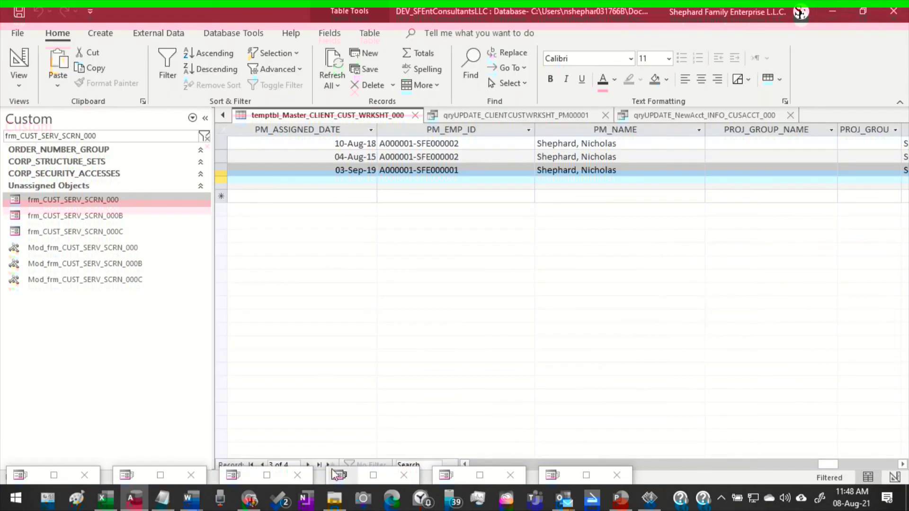
- Open the minimized Administrator Build Manager form and examine its project approval, funding, project number, status and commit date fields
click(374, 476)
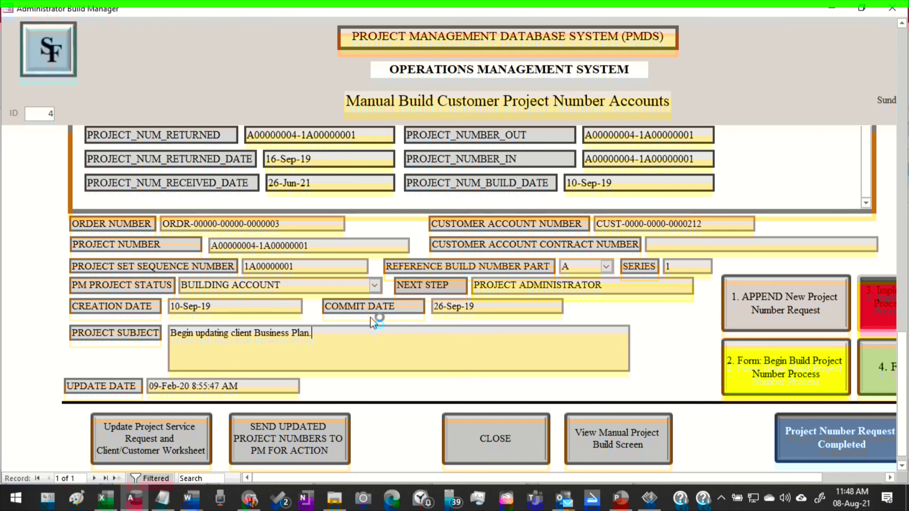
scroll(370, 317, up, 5)
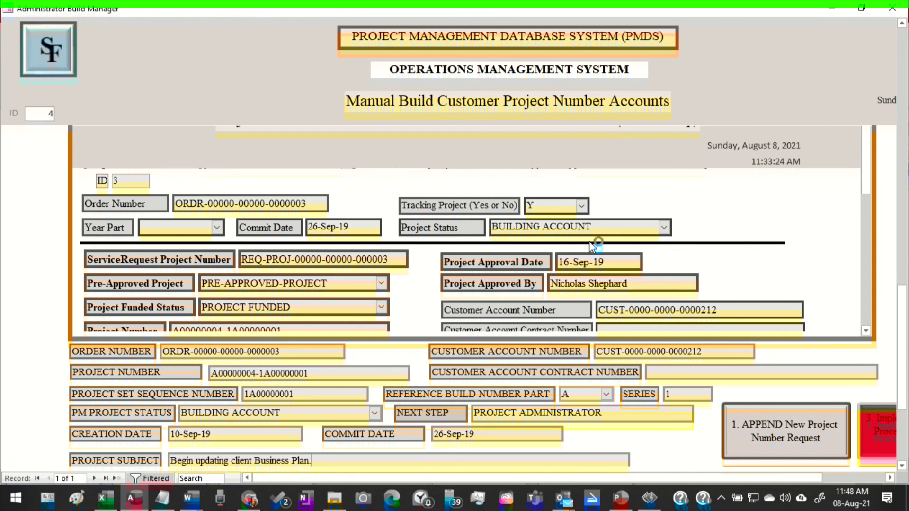
scroll(592, 244, down, 5)
scroll(590, 350, down, 3)
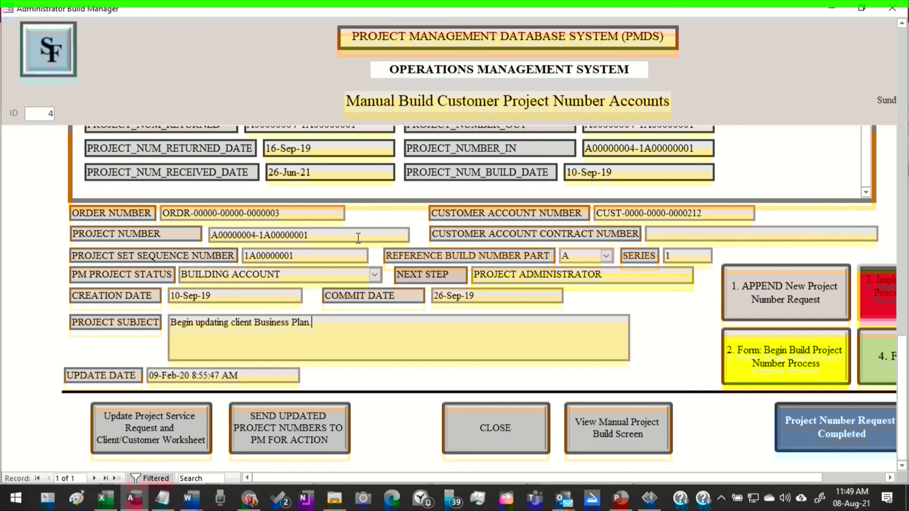
click(823, 8)
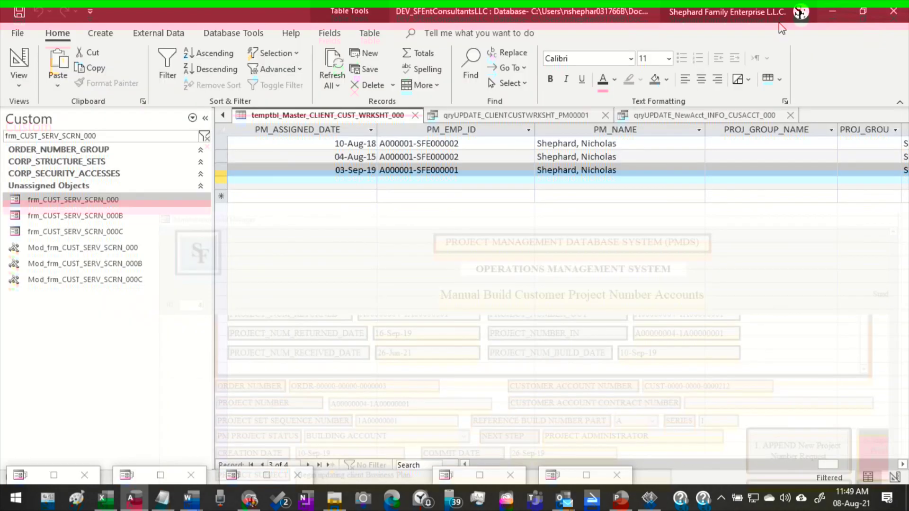
- Return to the customer accounting approvals form and view the Department Level Account Action options without changing the selection
click(156, 476)
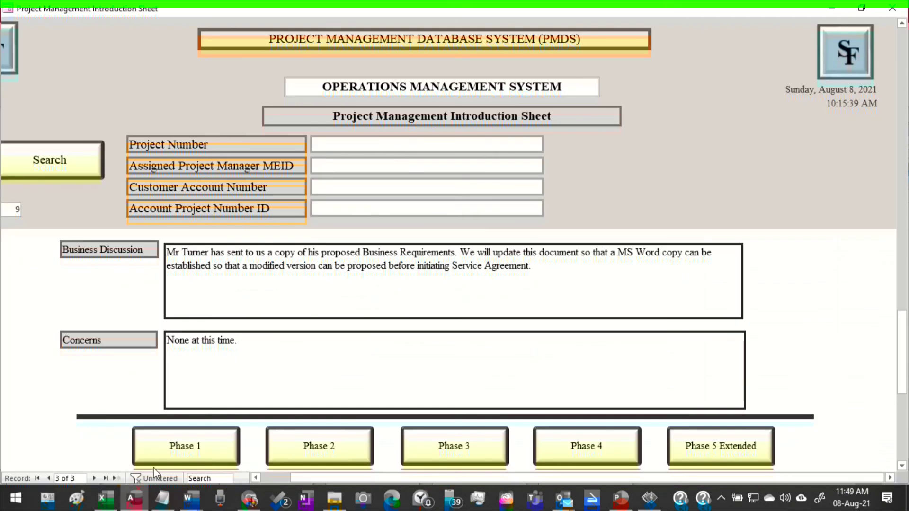
click(832, 8)
click(54, 475)
scroll(275, 353, up, 2)
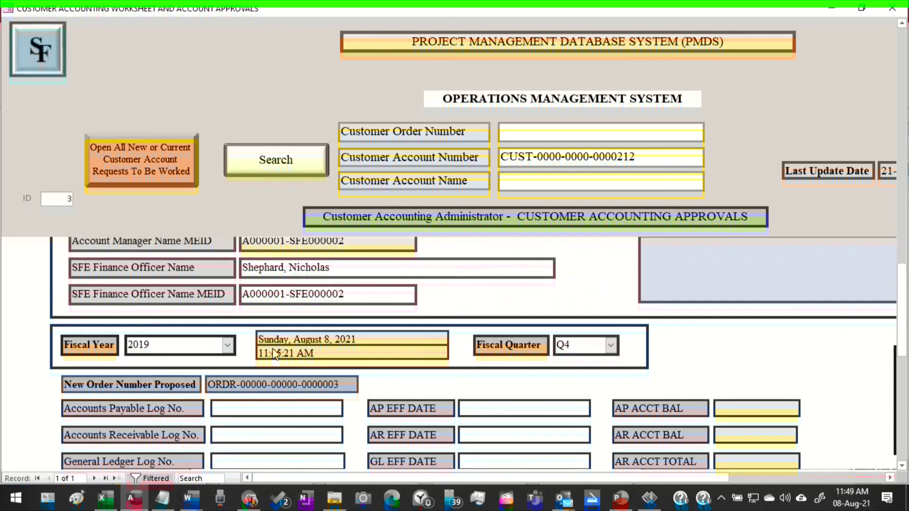
scroll(273, 353, up, 2)
scroll(316, 334, up, 4)
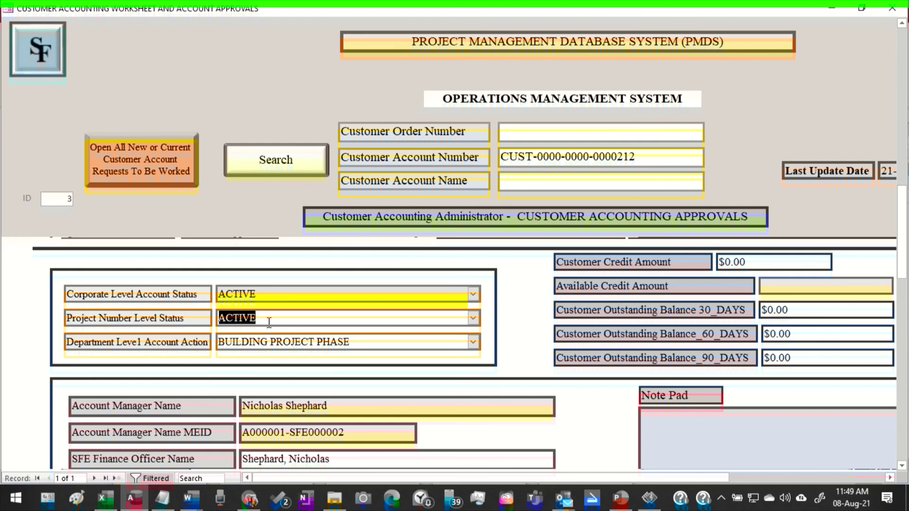
click(474, 342)
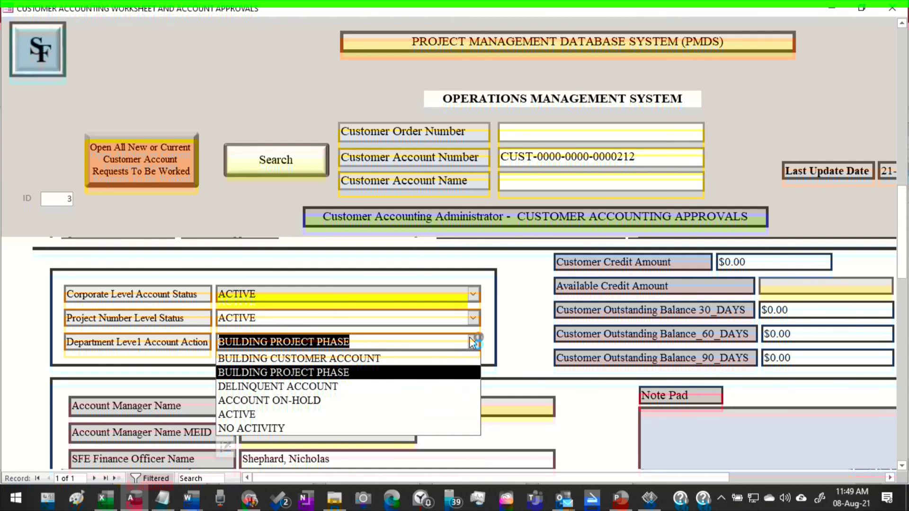
click(523, 367)
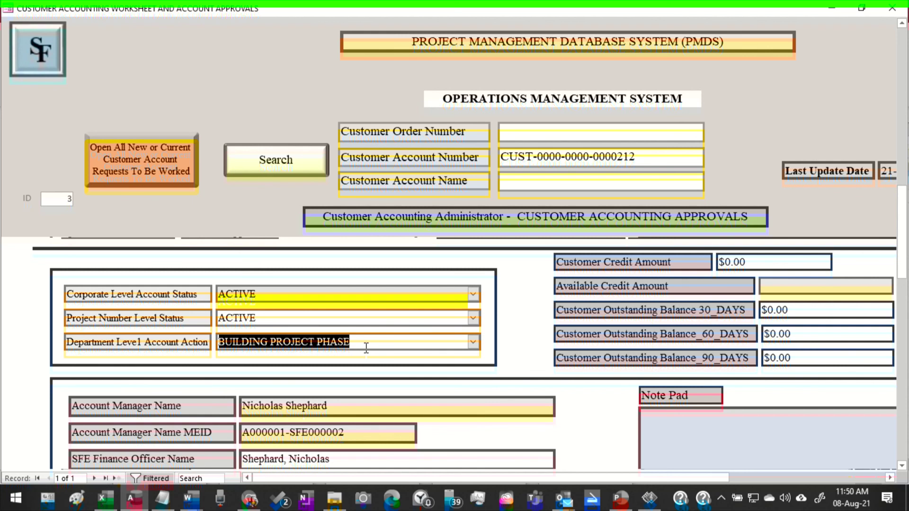
click(831, 9)
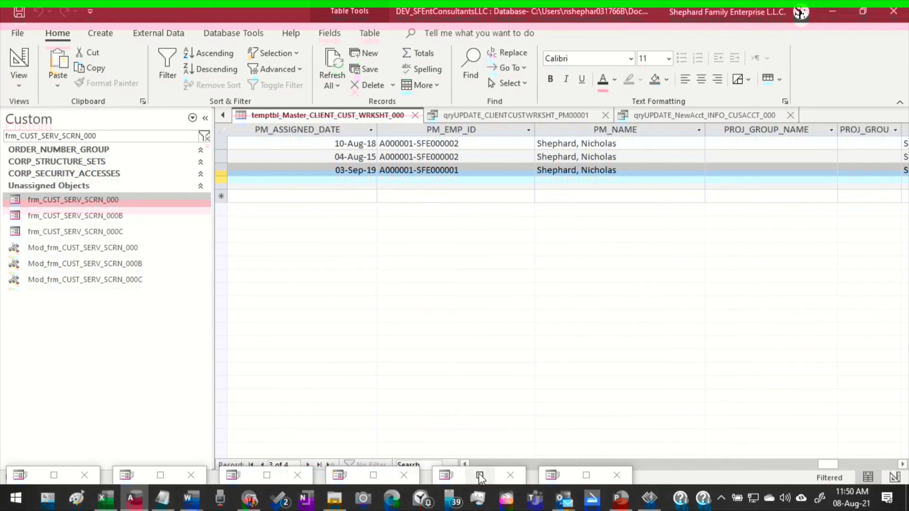
- Restore the New Customer Worksheet - Part 2 form and examine its project identifiers, assigned consultant, order action, follow-up comments and record controls
click(586, 475)
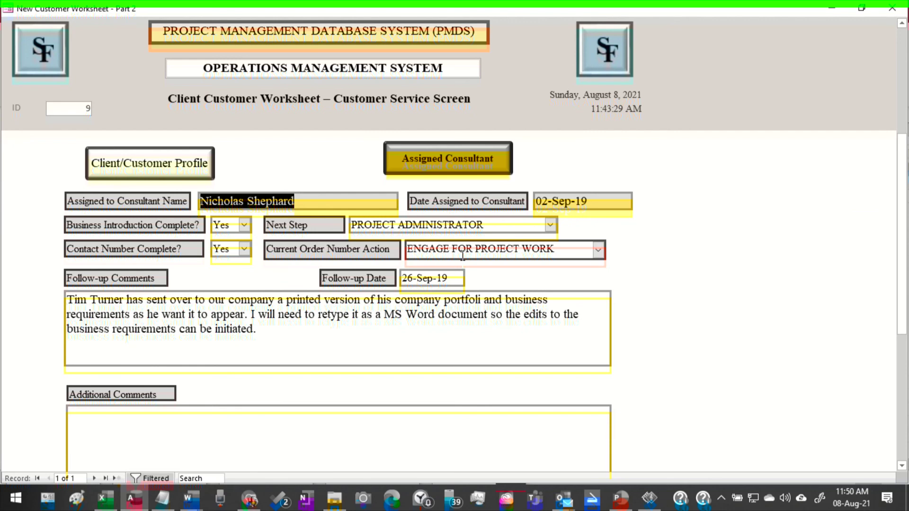
scroll(463, 260, up, 3)
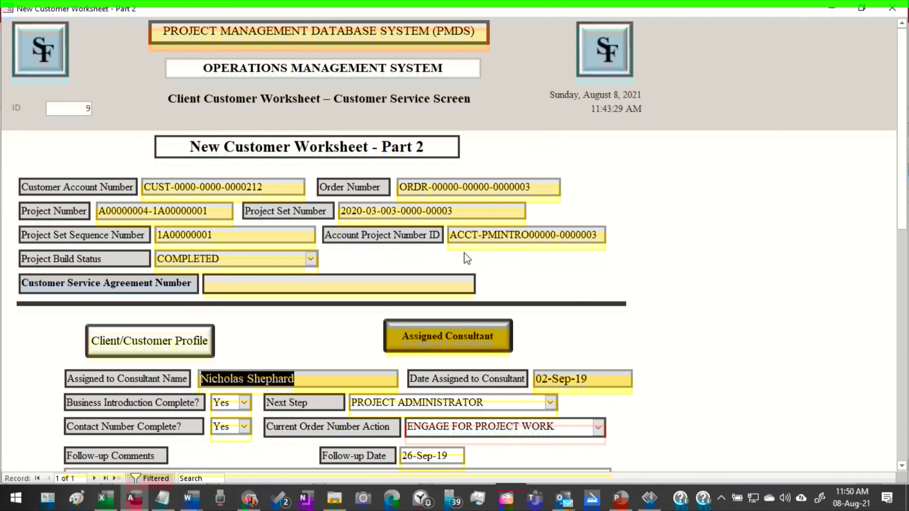
scroll(445, 261, down, 3)
scroll(464, 256, down, 4)
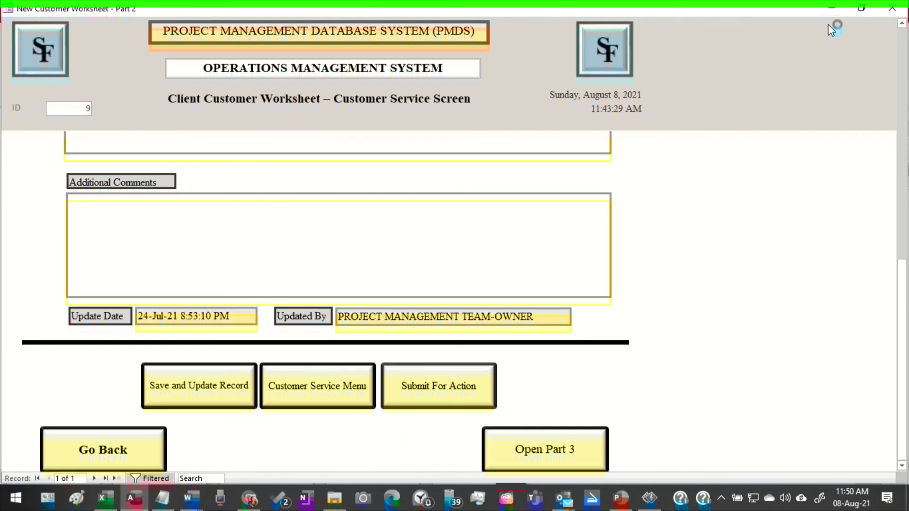
scroll(819, 83, up, 4)
scroll(819, 83, up, 1)
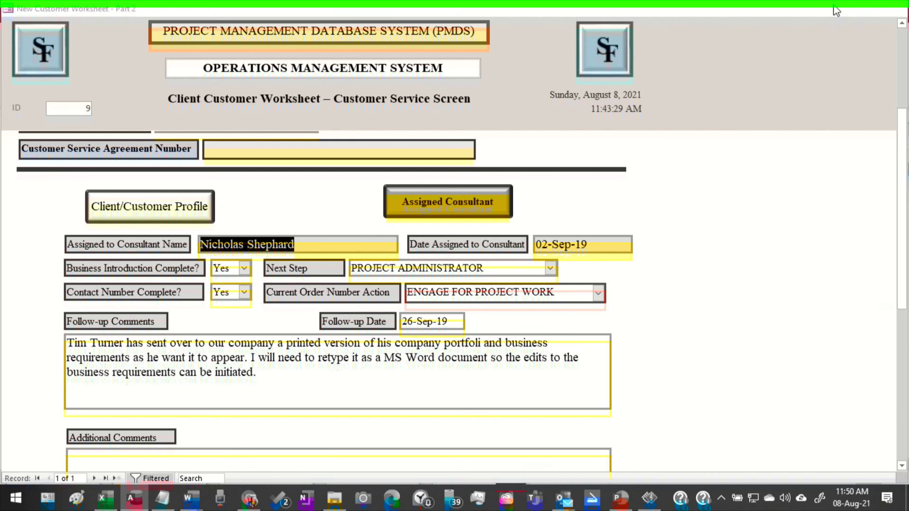
- Switch from the worksheet to the browser's PMDS YouTube playlist and open the Training Level 1 Beginners Part 1 video
click(835, 10)
click(837, 11)
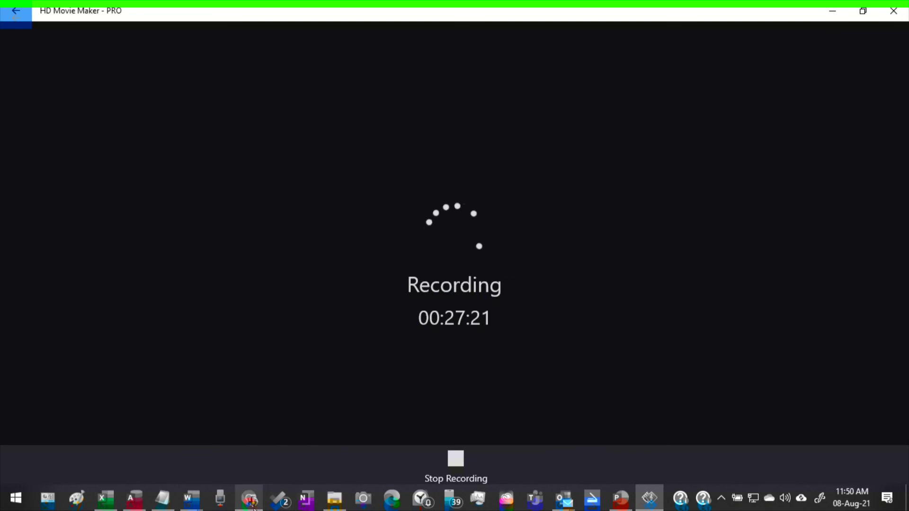
mouse_move(250, 498)
click(292, 468)
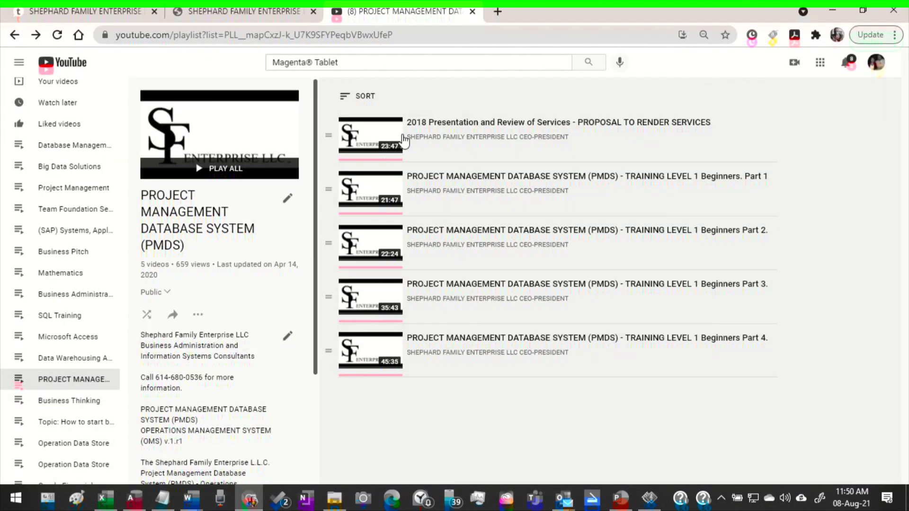
click(455, 192)
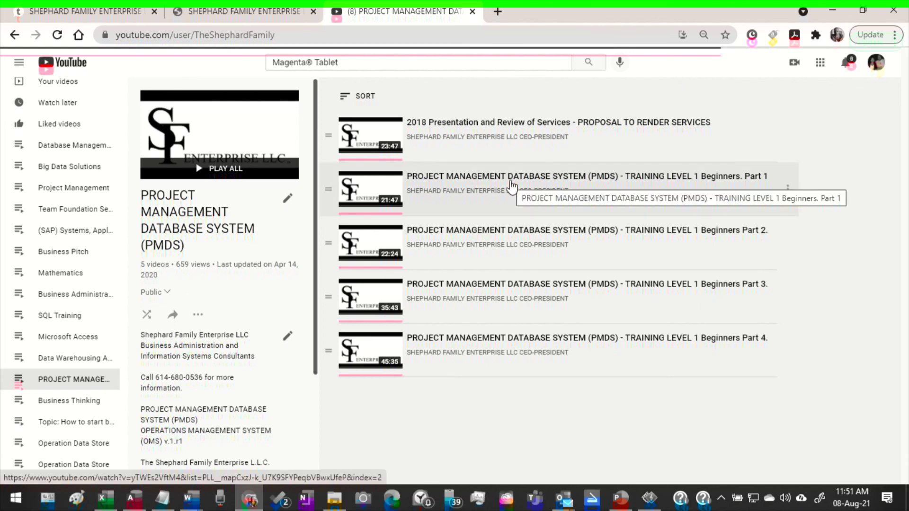
click(512, 187)
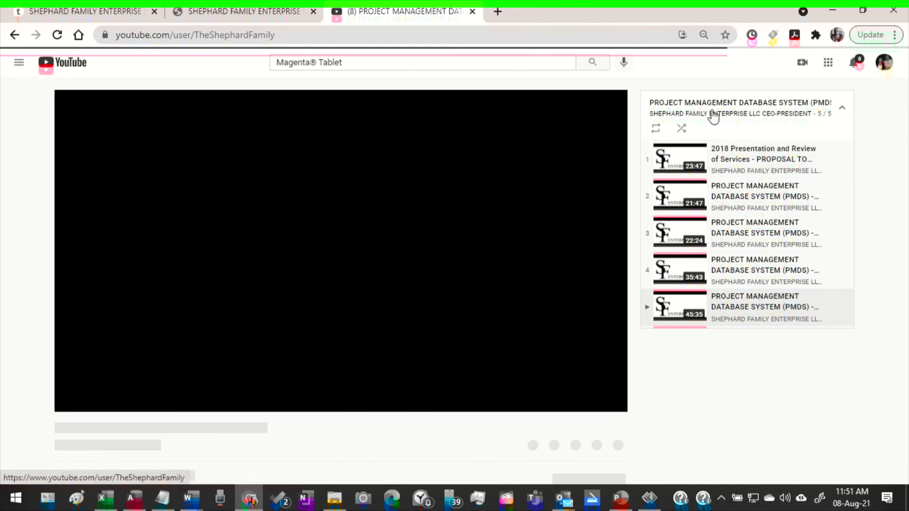
- Clear the "Magenta® Tablet" text from the YouTube search box
click(248, 16)
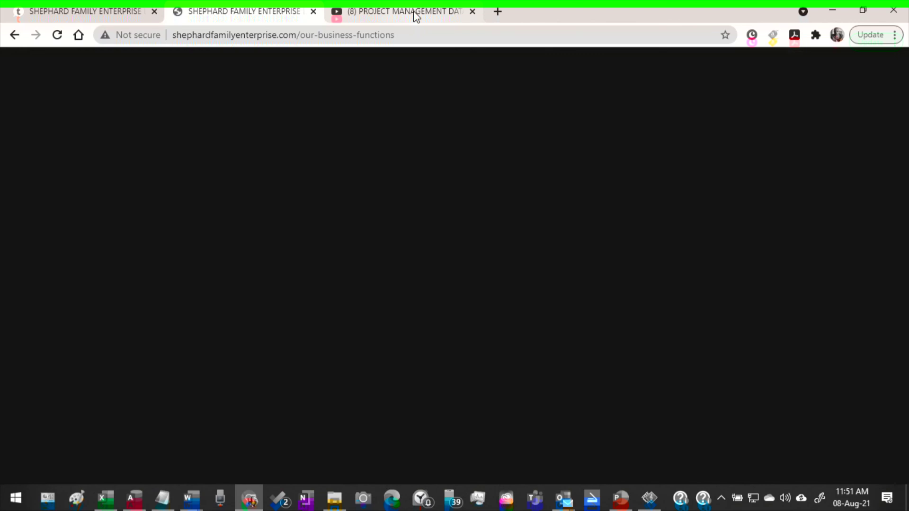
click(416, 17)
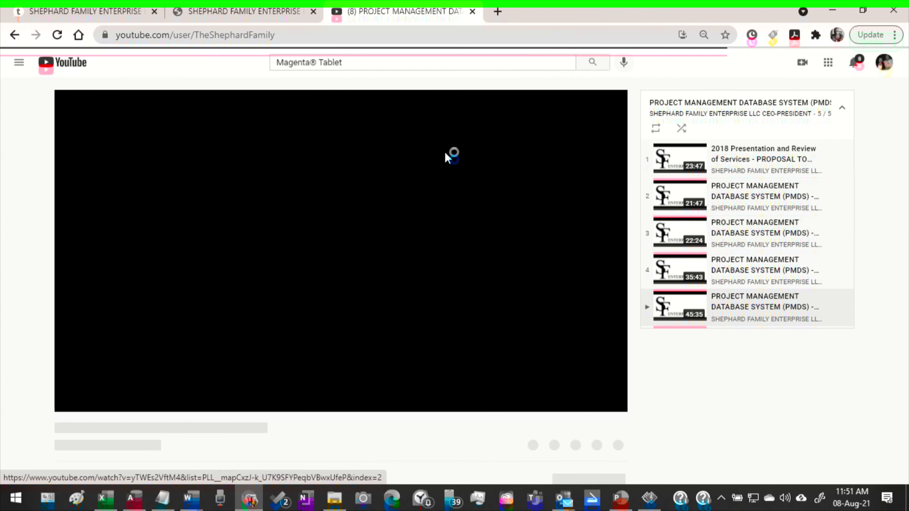
click(378, 65)
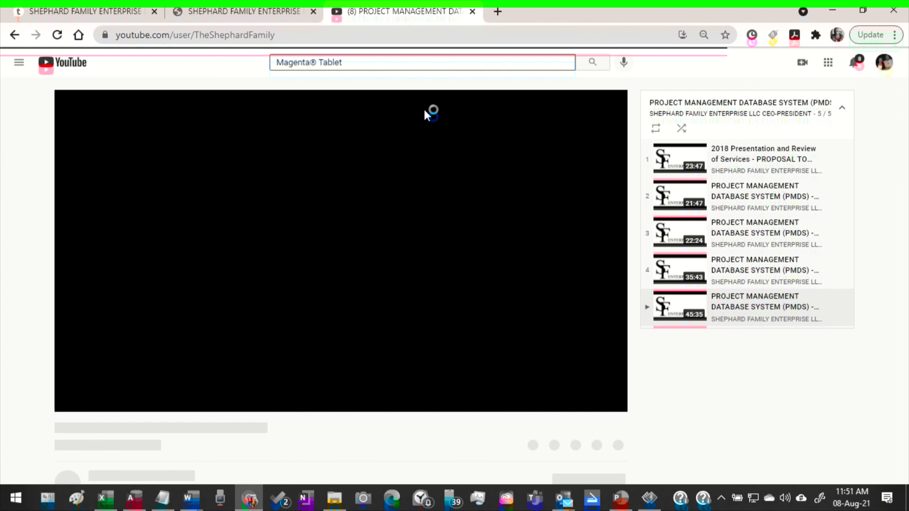
key(BackSpace)
key(BackSpace)
key(BackSpace)
key(BackSpace)
key(BackSpace)
key(BackSpace)
key(BackSpace)
key(BackSpace)
key(BackSpace)
key(BackSpace)
key(BackSpace)
key(BackSpace)
key(BackSpace)
key(BackSpace)
key(BackSpace)
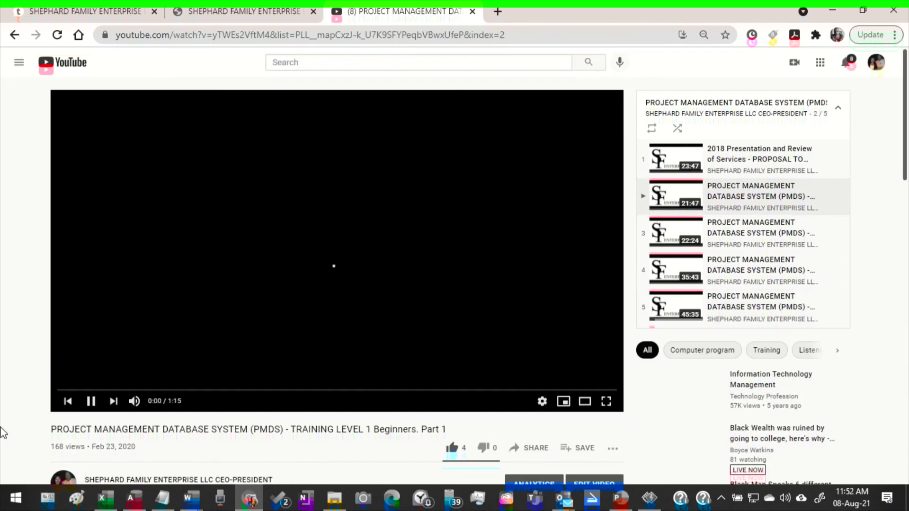
- Skip the ads before the Beginners Part 1 video and dismiss the YouTube Premium trial offer
click(91, 401)
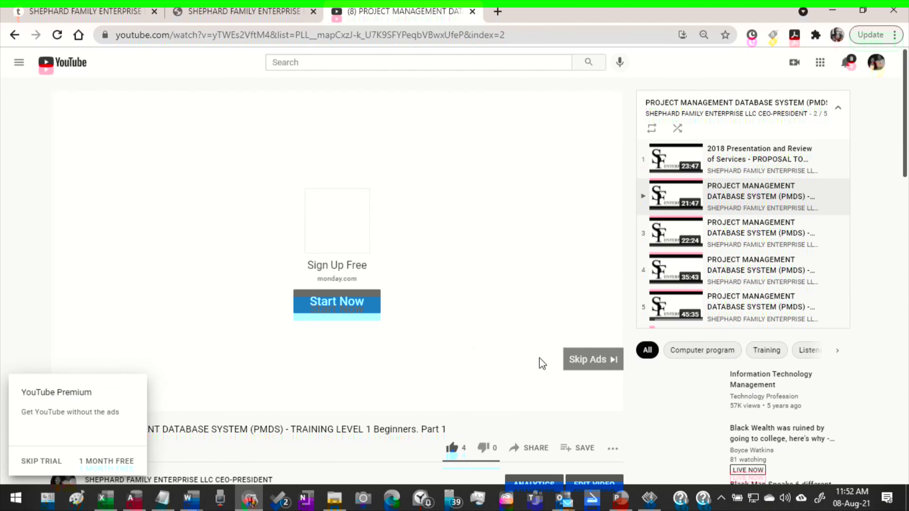
click(608, 361)
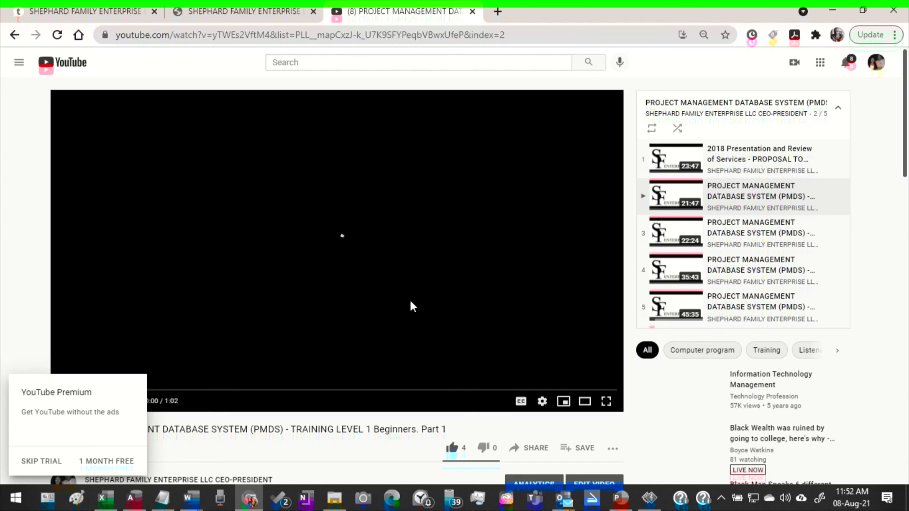
click(28, 463)
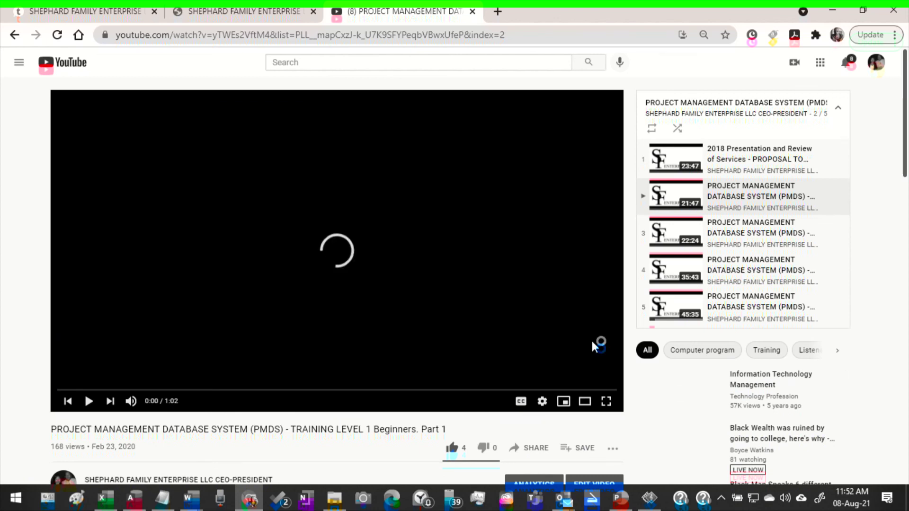
scroll(592, 341, down, 3)
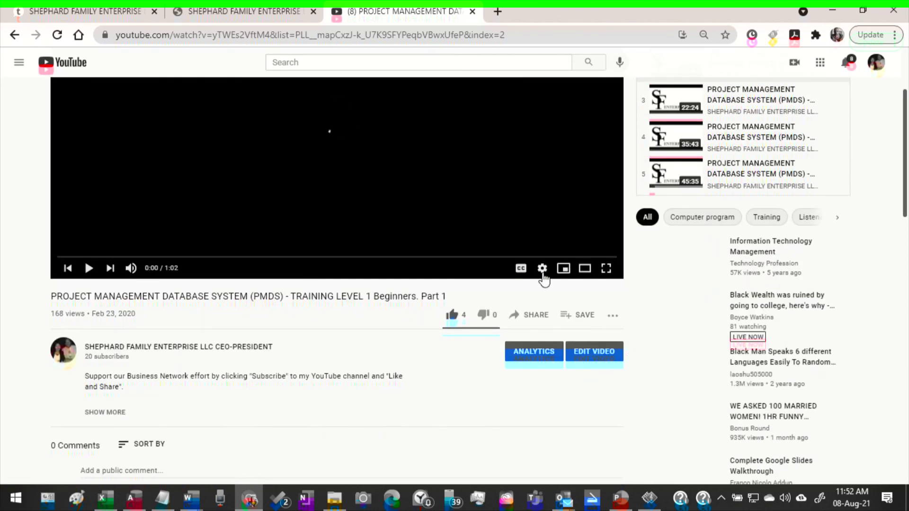
scroll(544, 280, up, 3)
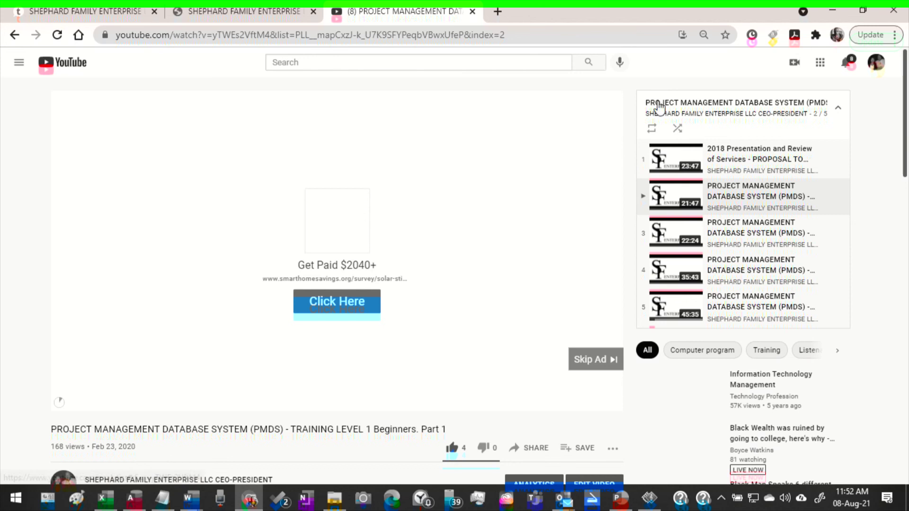
scroll(622, 142, down, 3)
click(607, 239)
scroll(500, 279, up, 2)
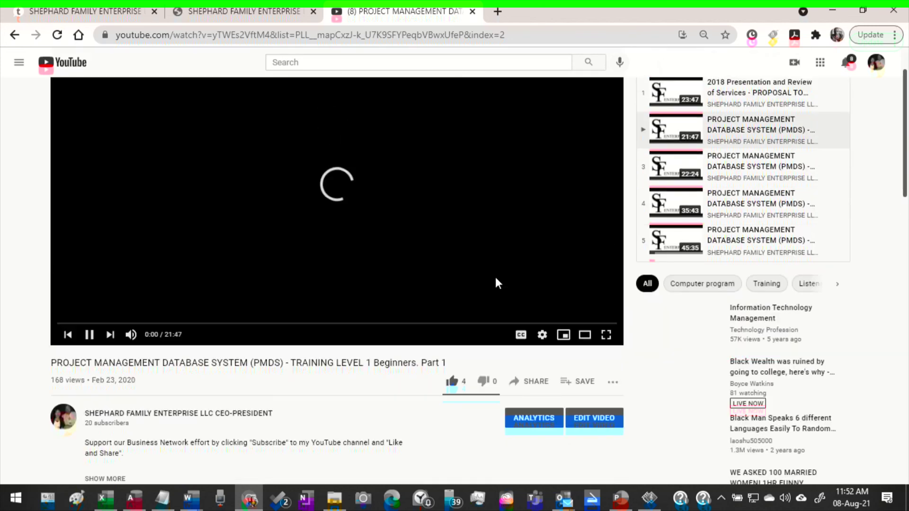
scroll(495, 281, up, 2)
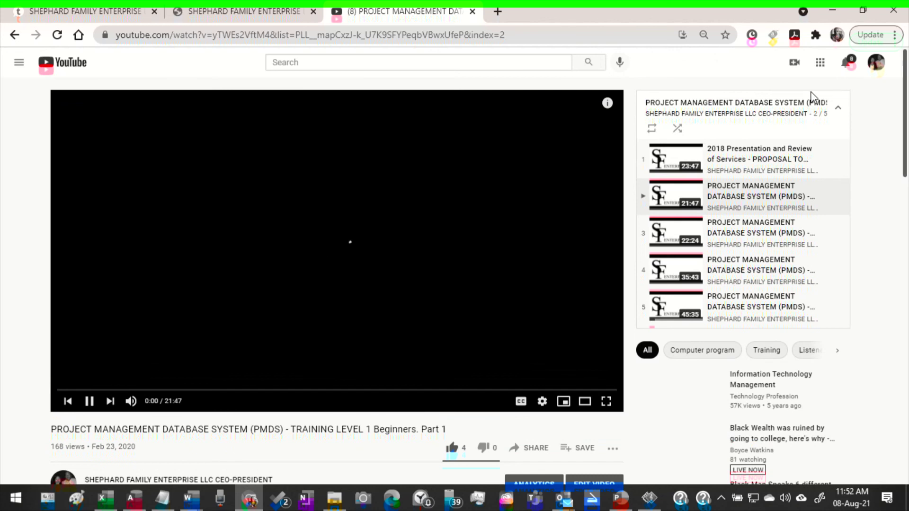
- Try to open the YouTube navigation menu from the Beginners Part 1 video page
scroll(611, 423, down, 2)
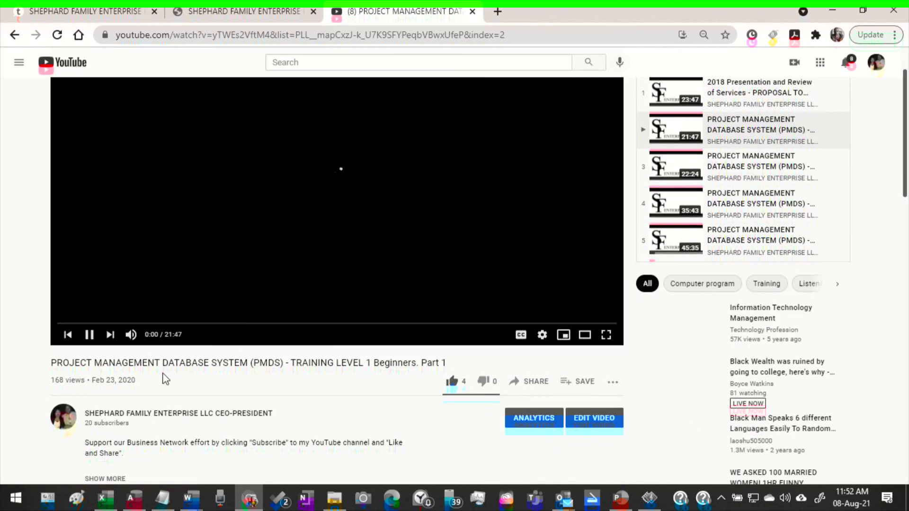
click(20, 65)
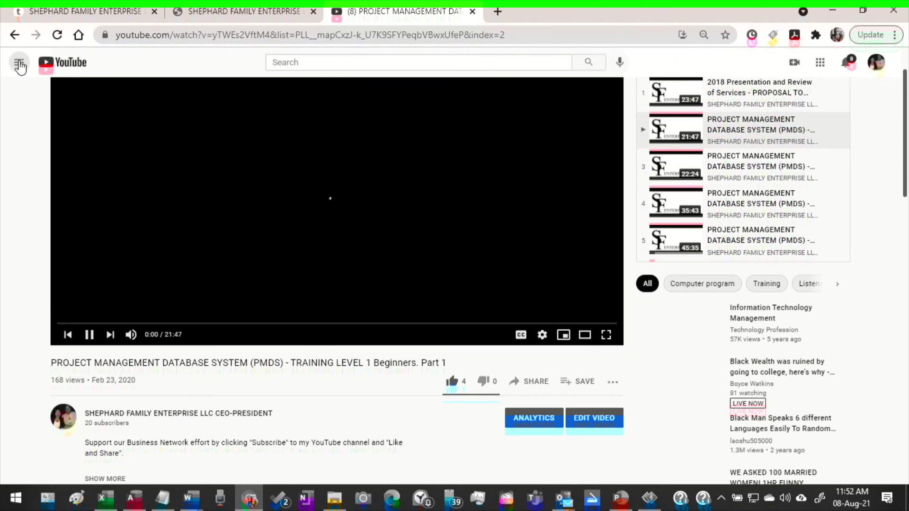
click(247, 52)
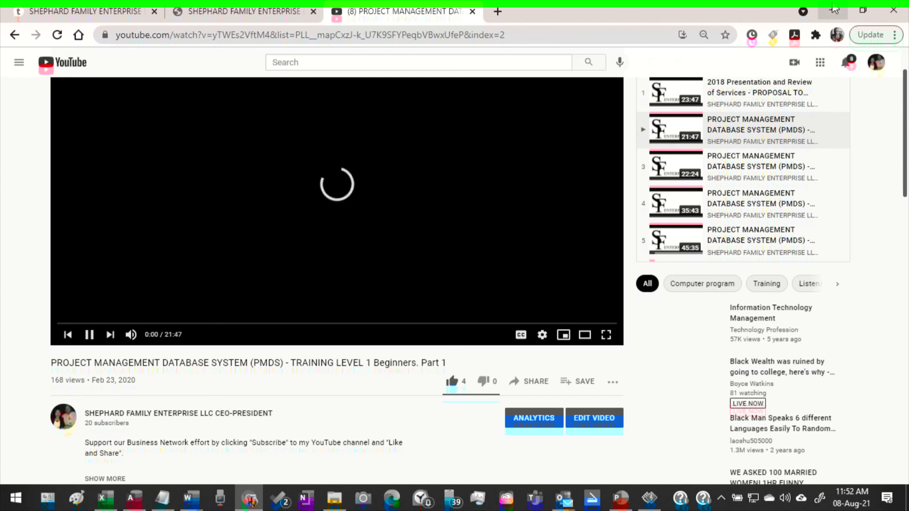
click(833, 12)
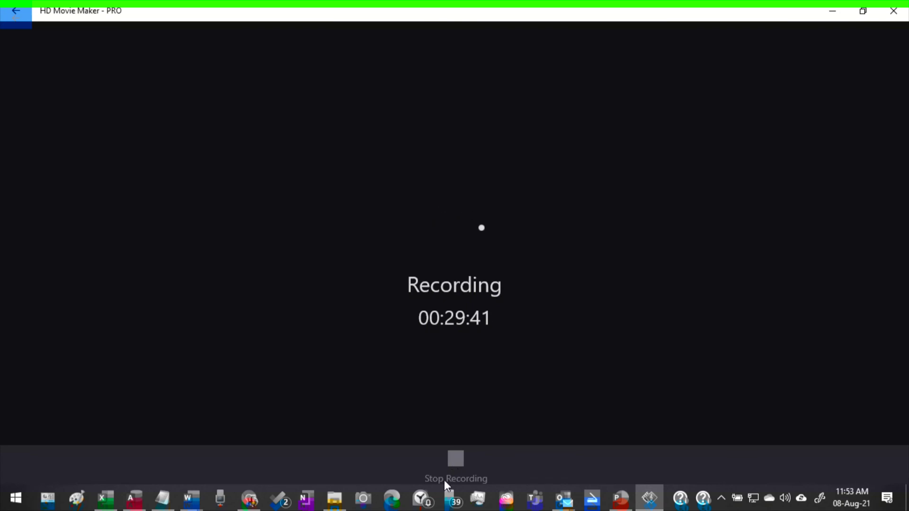
click(249, 503)
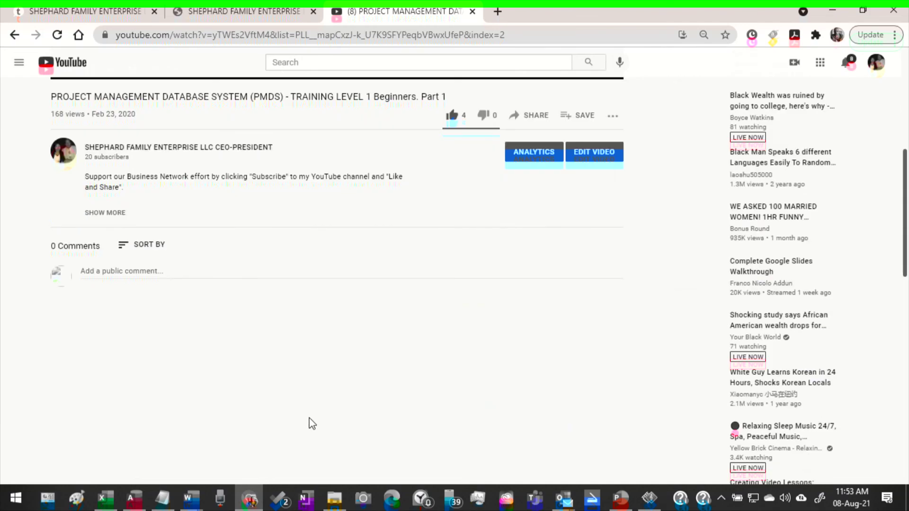
- Close the YouTube training video page and return to the company's Our Business Functions web page
click(165, 274)
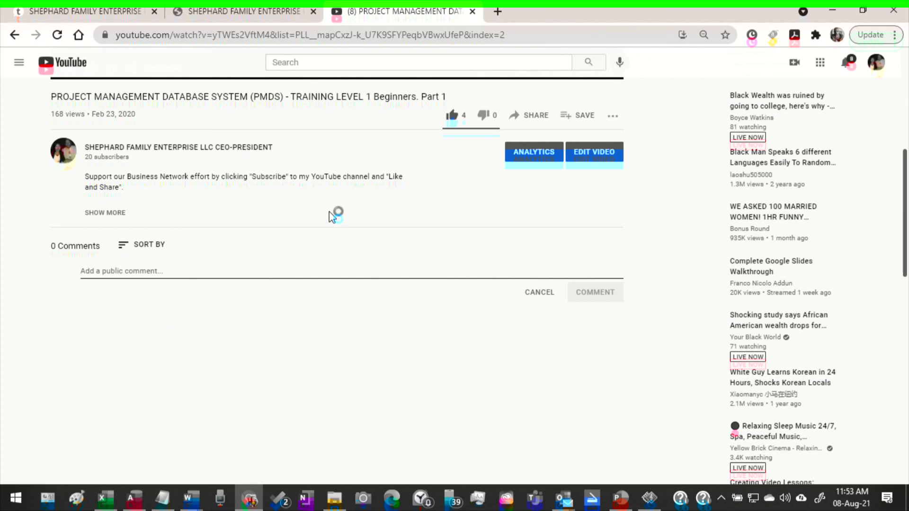
scroll(328, 211, up, 5)
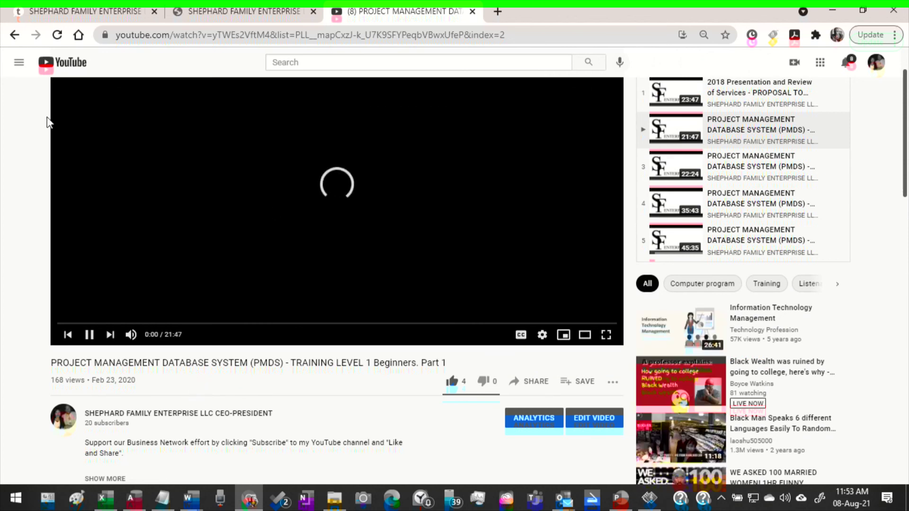
click(472, 11)
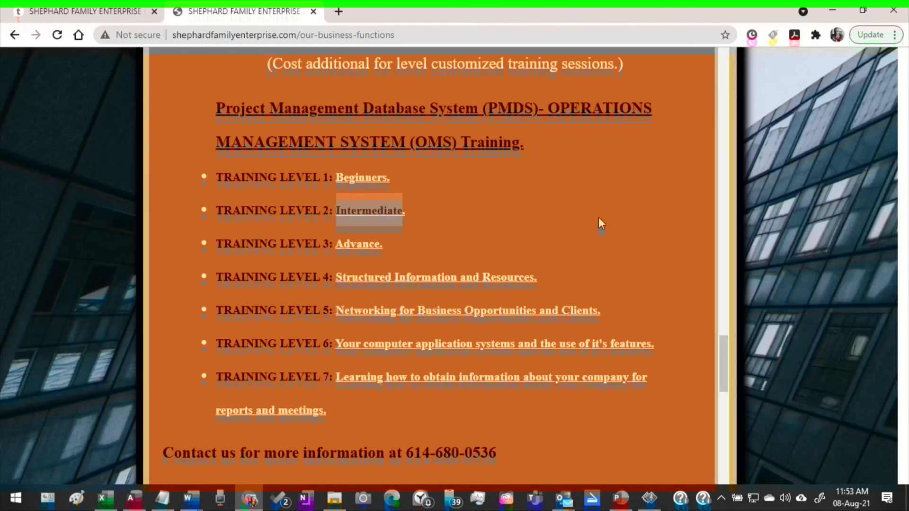
scroll(608, 251, up, 15)
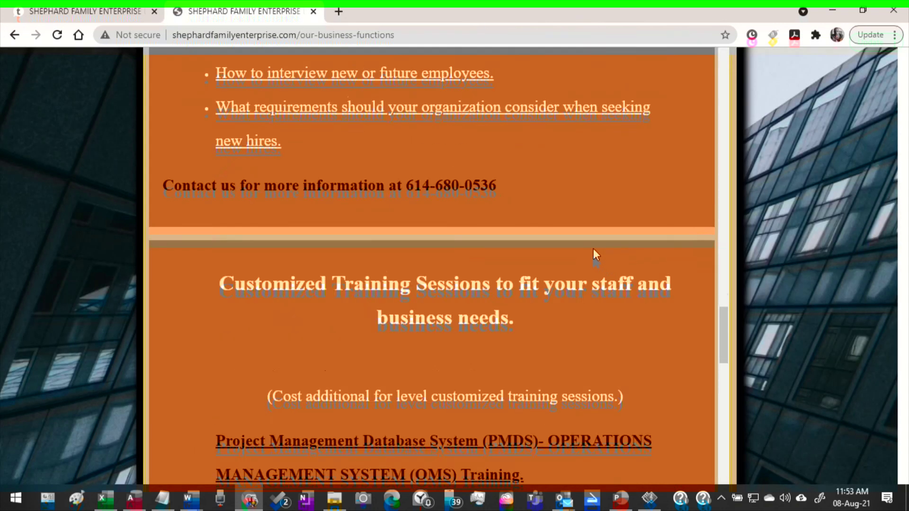
scroll(375, 203, up, 20)
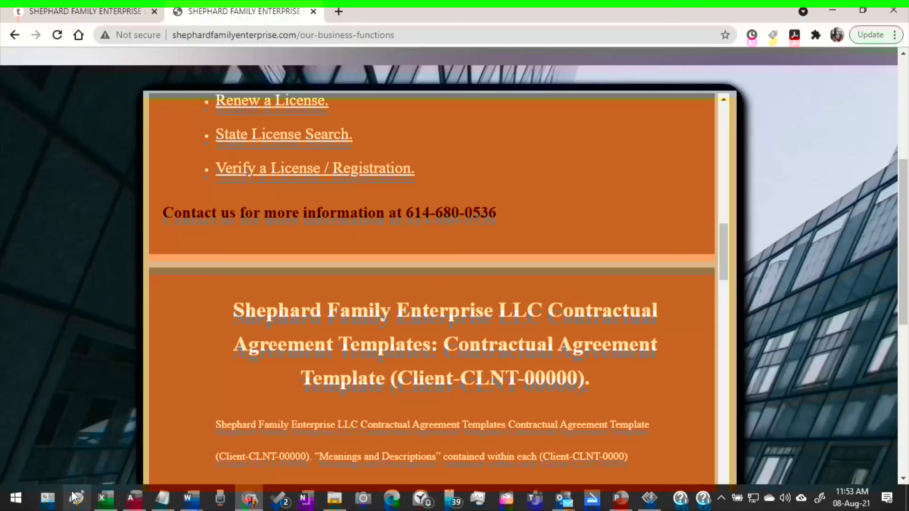
scroll(763, 462, up, 2)
drag(720, 317, 719, 120)
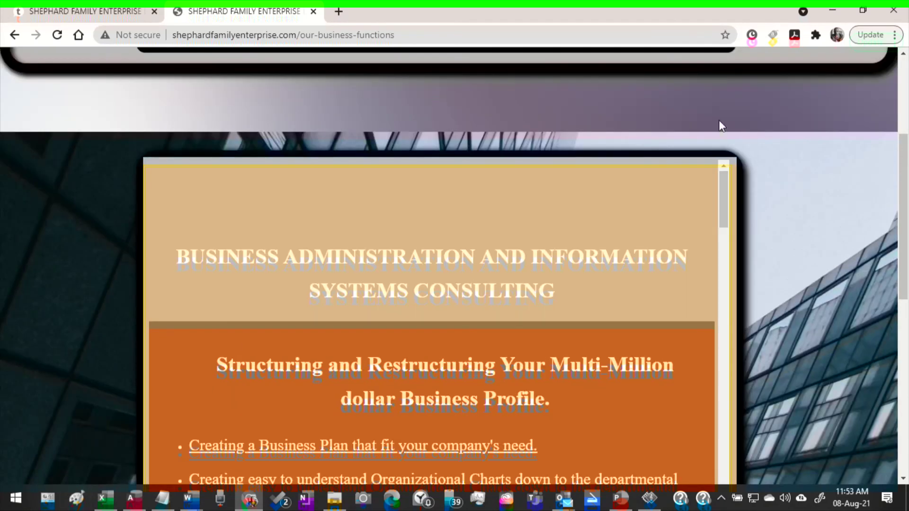
scroll(164, 144, up, 5)
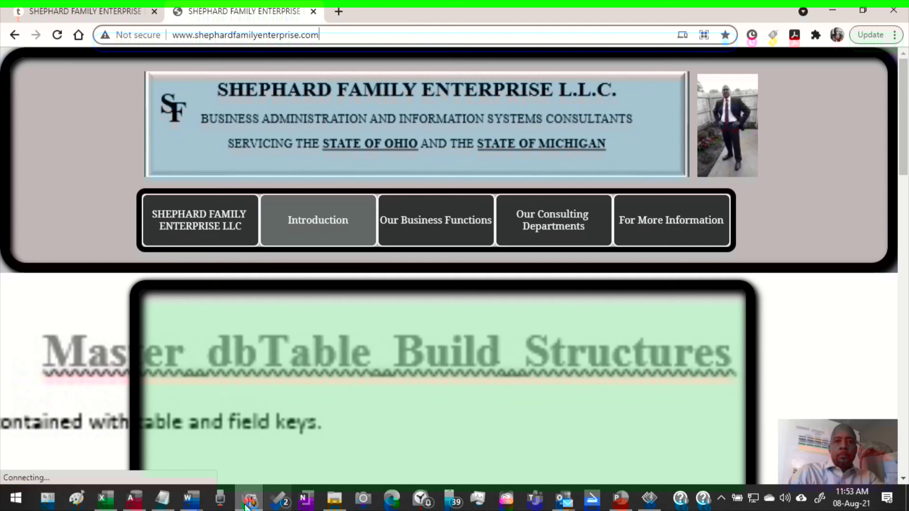
- Open the company's Tapatalk group from its notifications page, reload it while it is connecting, and minimize the browser
click(70, 10)
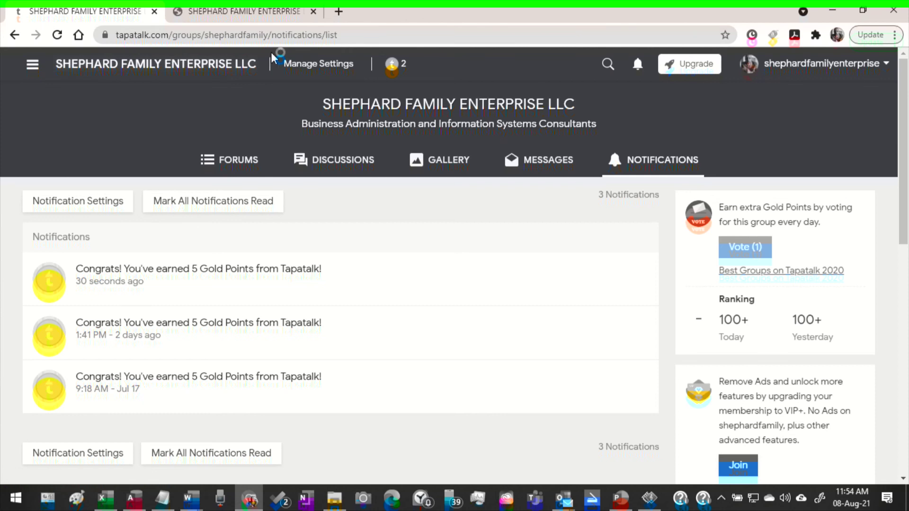
click(247, 66)
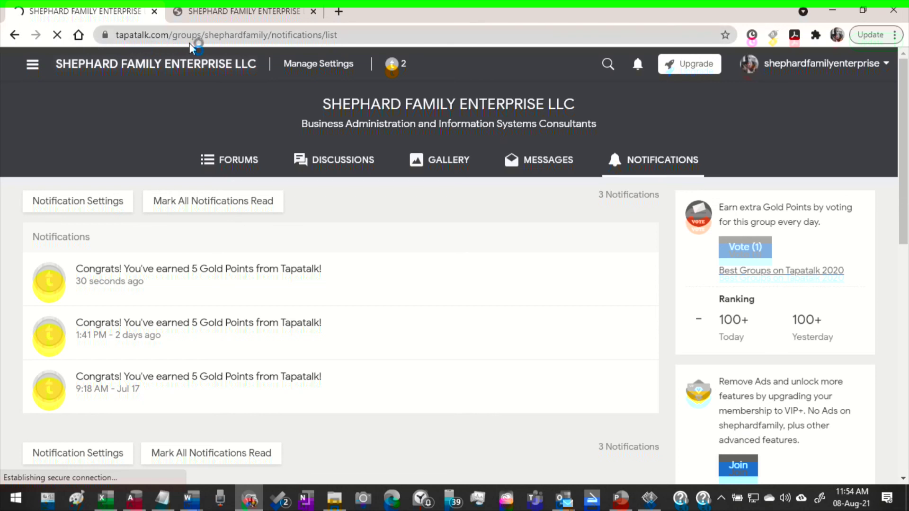
click(252, 14)
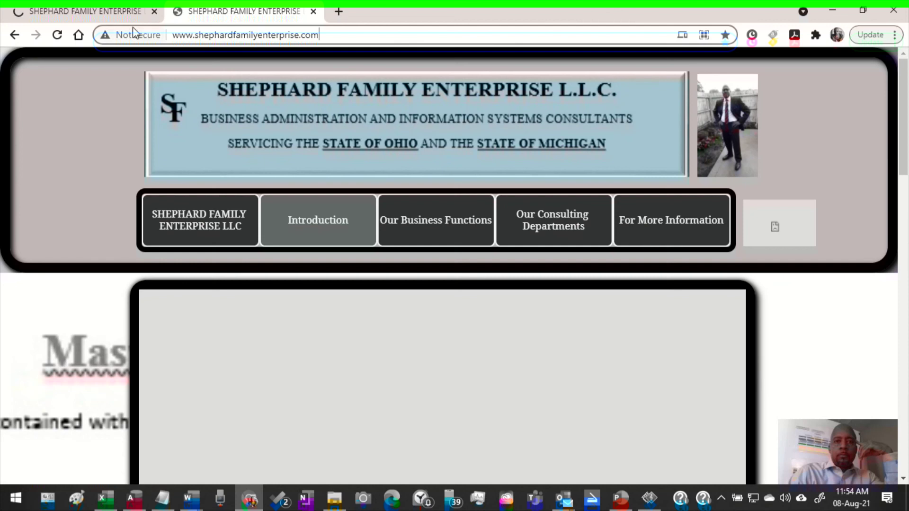
click(87, 14)
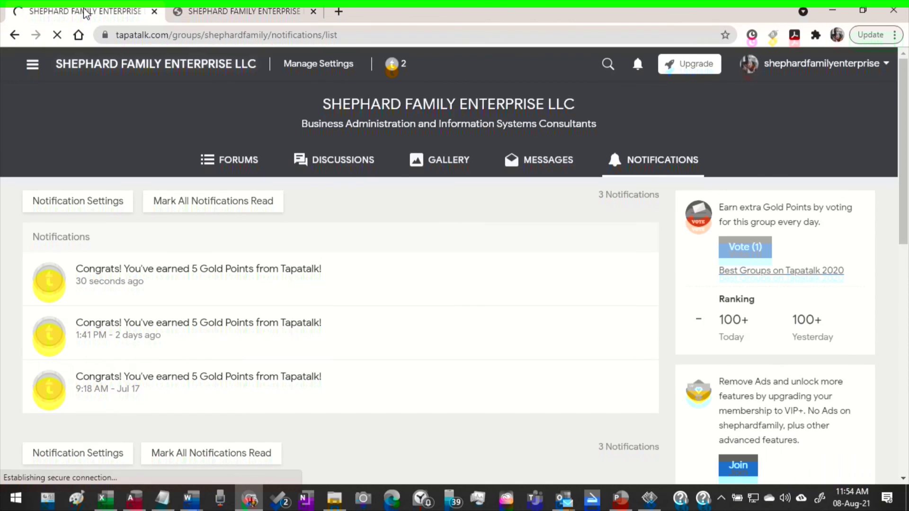
click(58, 38)
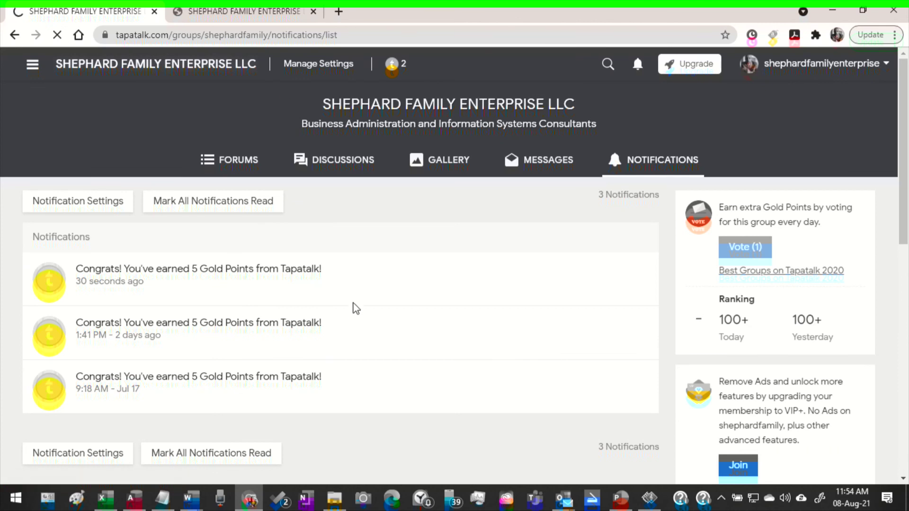
click(839, 13)
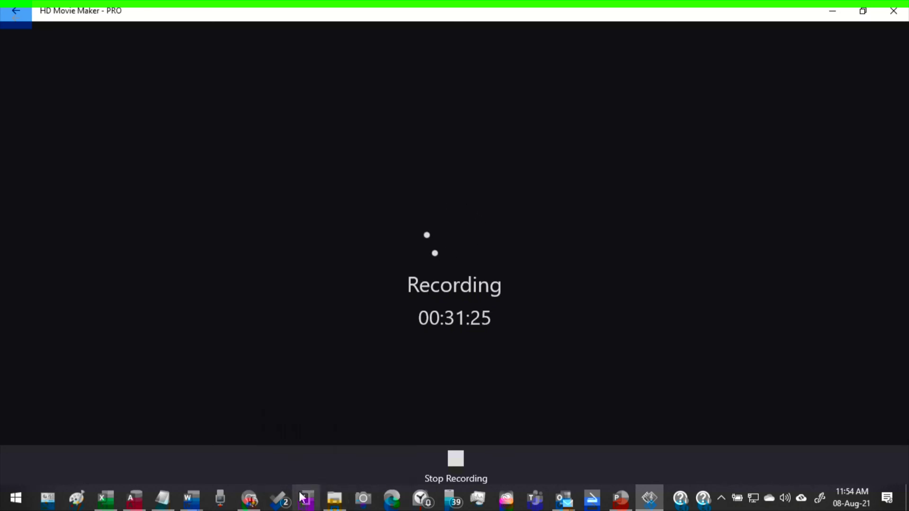
mouse_move(267, 497)
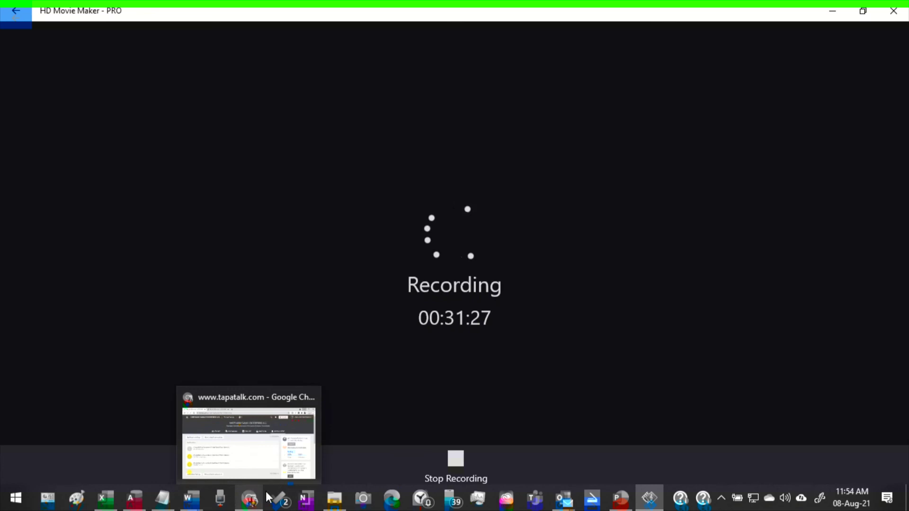